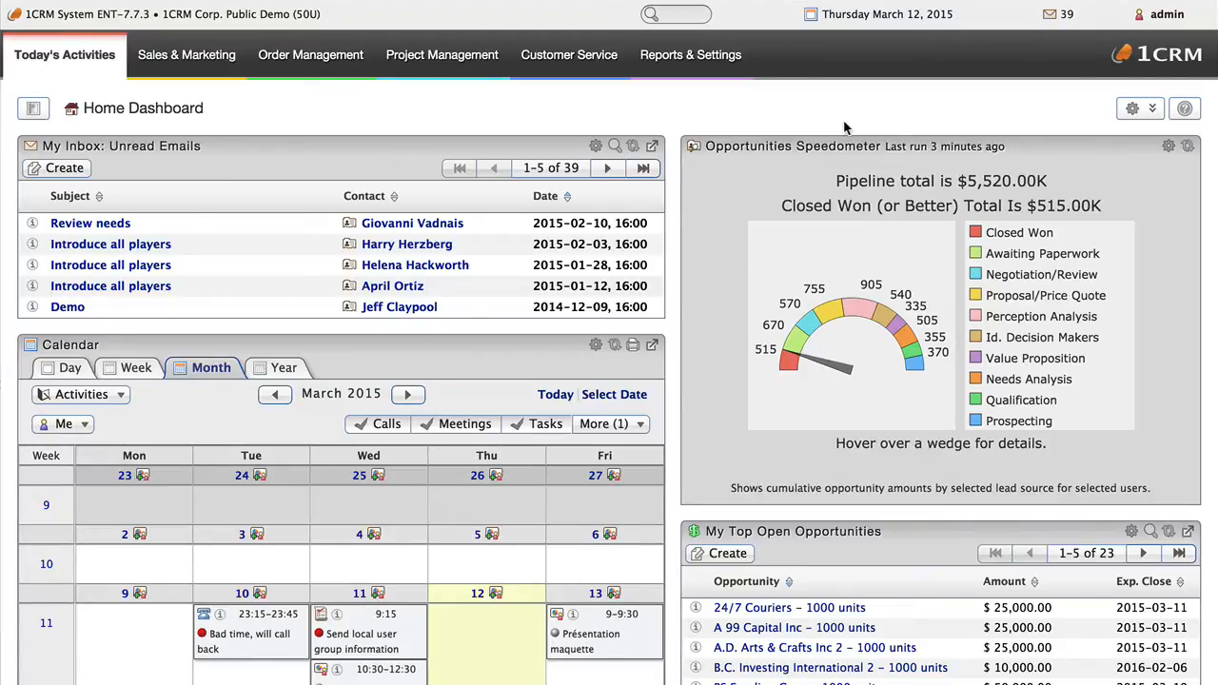
# Create a new classic campaign, name it "Test Campaign", and set its status to Active.
pyautogui.moveTo(195, 59)
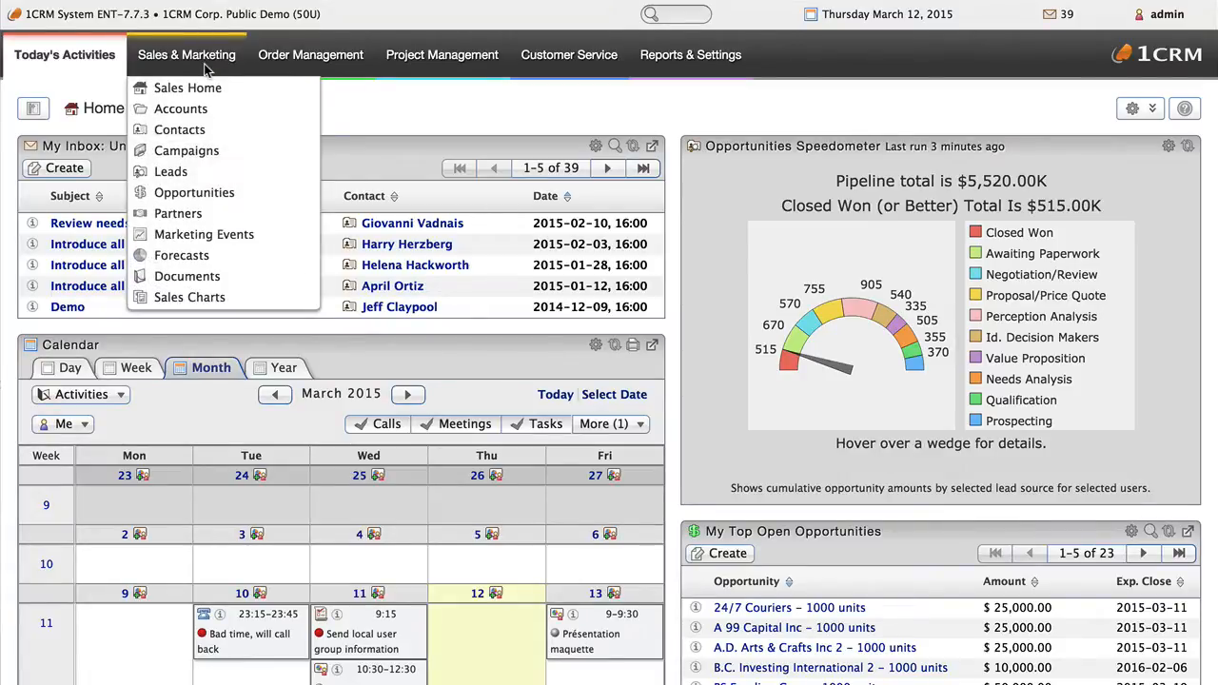
pyautogui.click(213, 157)
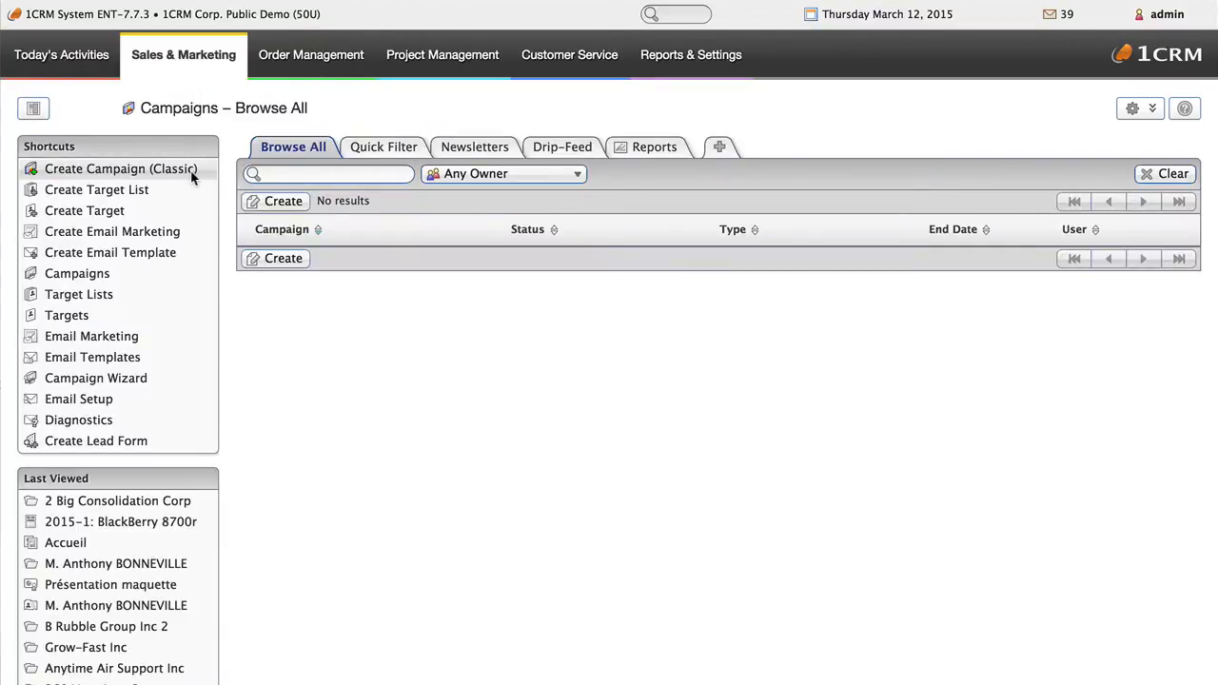
pyautogui.click(191, 175)
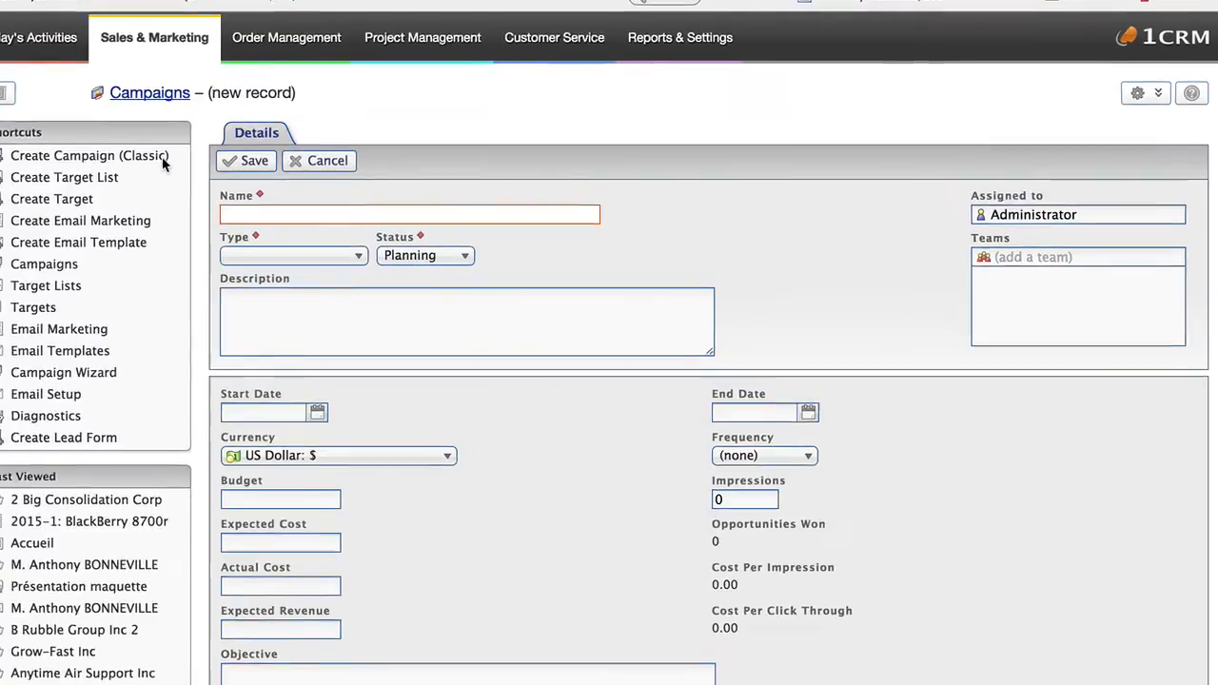
pyautogui.write('Test Cam')
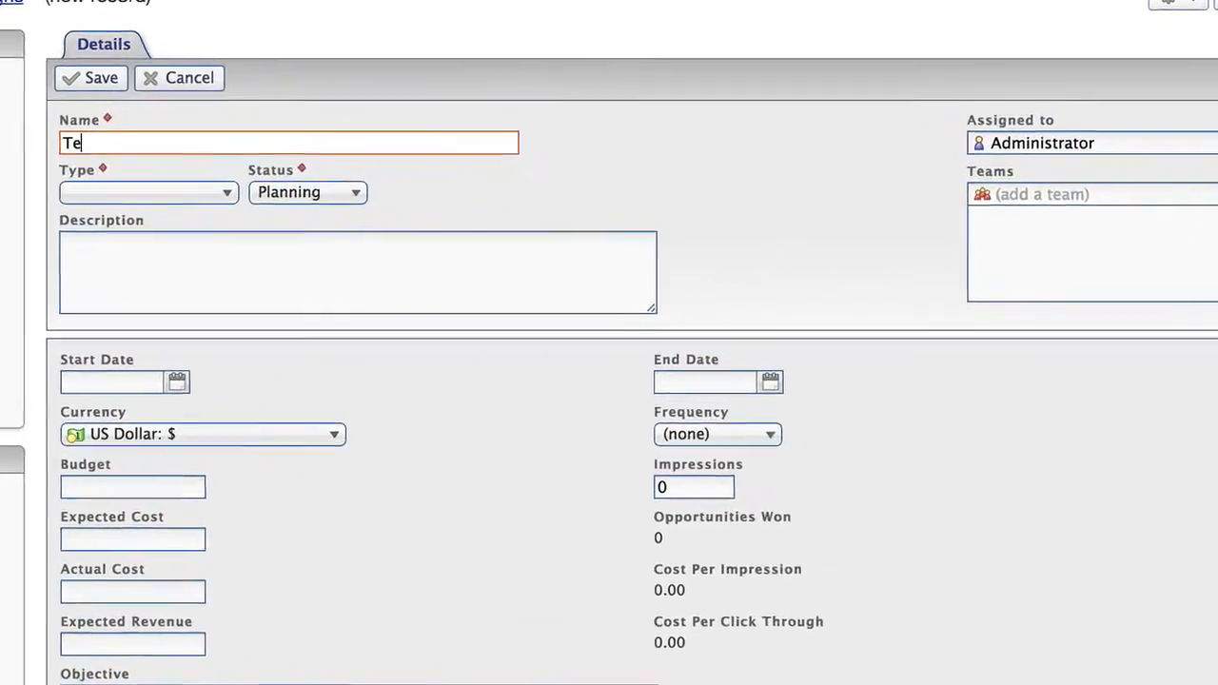
pyautogui.write('paign')
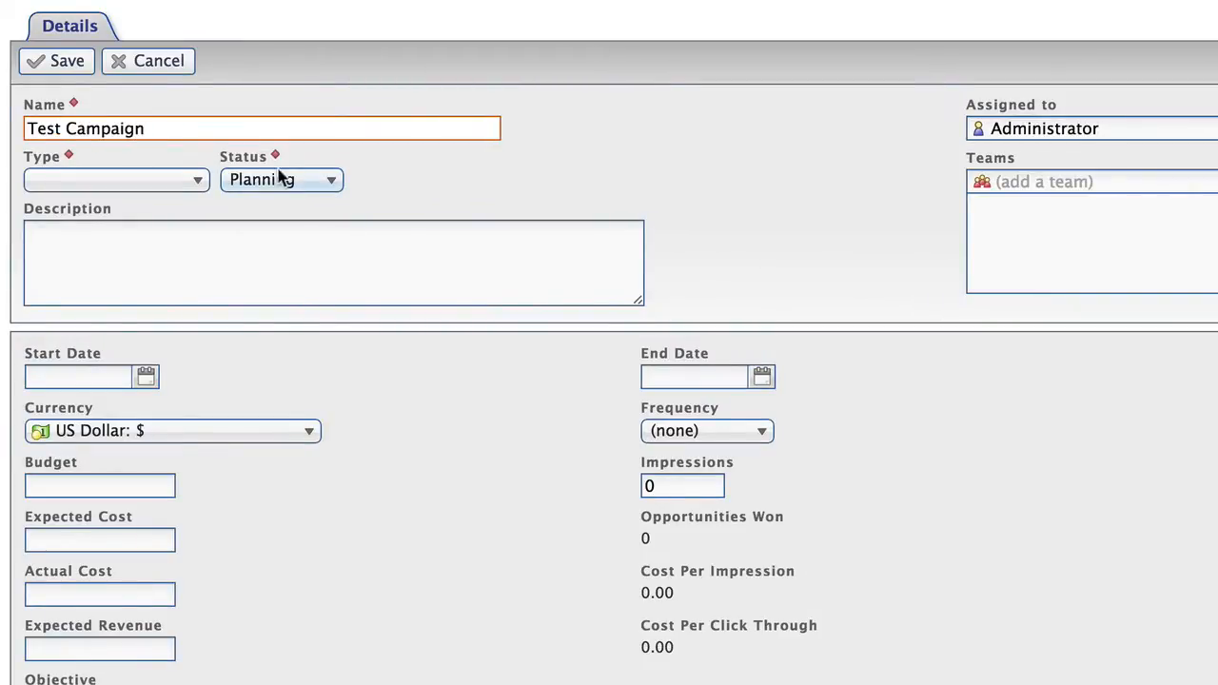
pyautogui.click(329, 183)
pyautogui.click(323, 207)
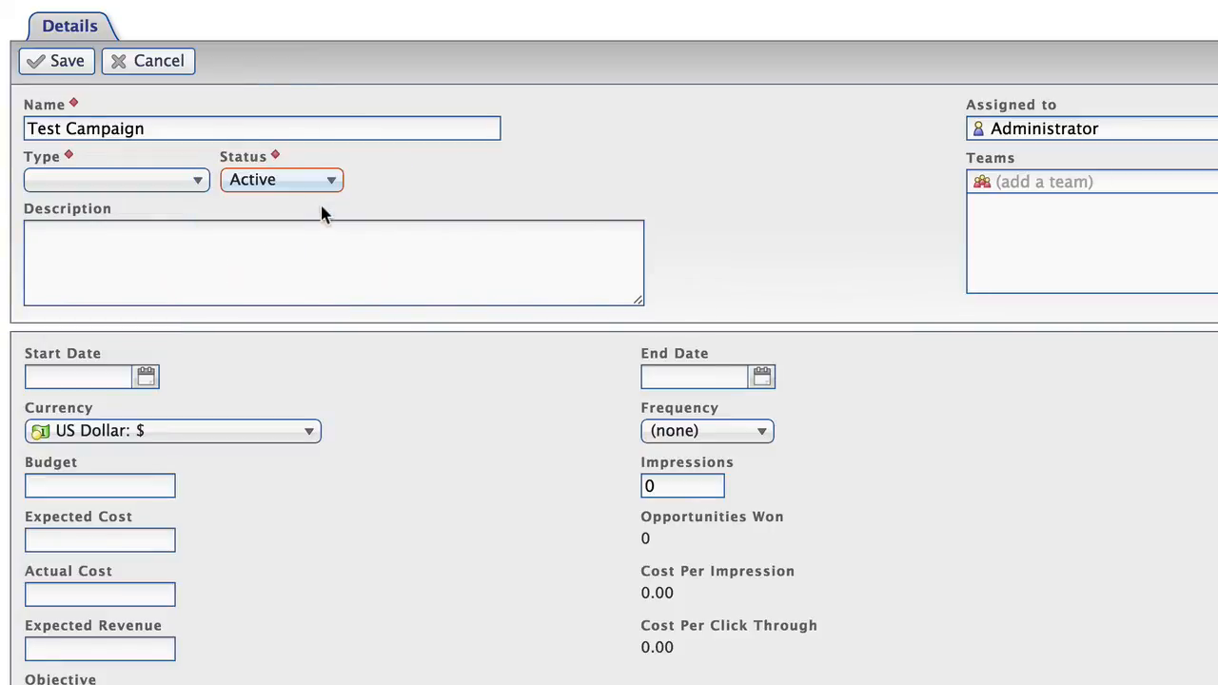
# Set the campaign's start date to 2015-03-13 and its end date to 2015-03-15.
pyautogui.click(143, 383)
pyautogui.click(226, 537)
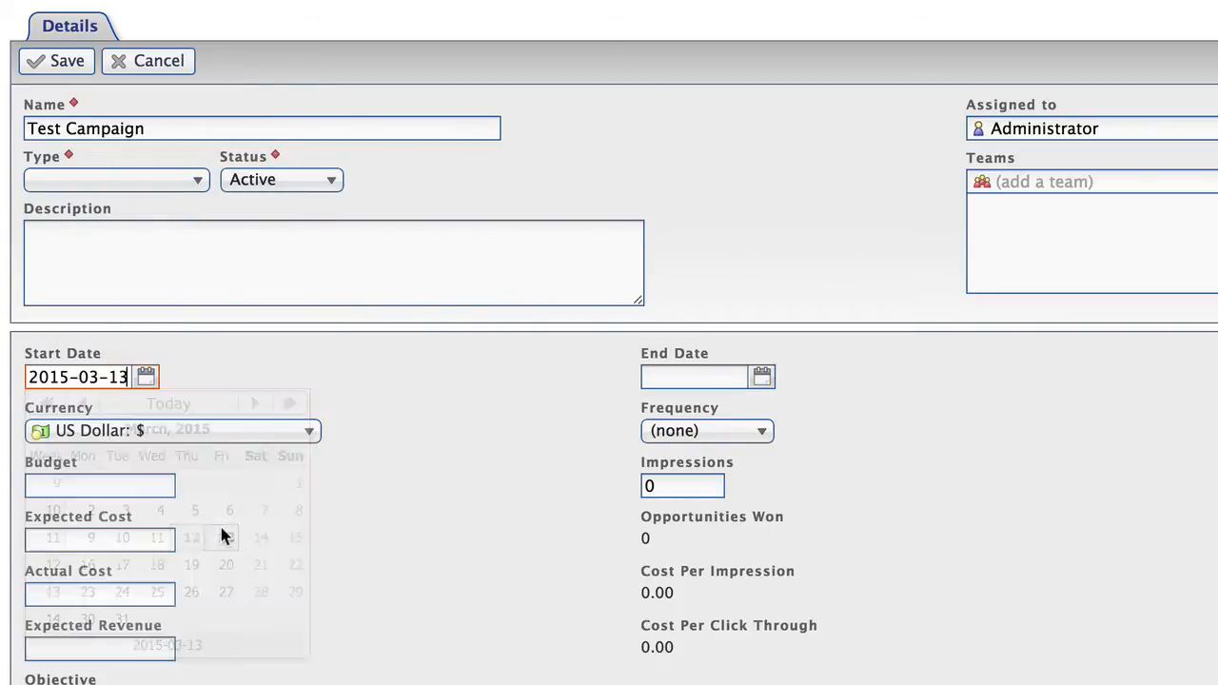
pyautogui.click(760, 377)
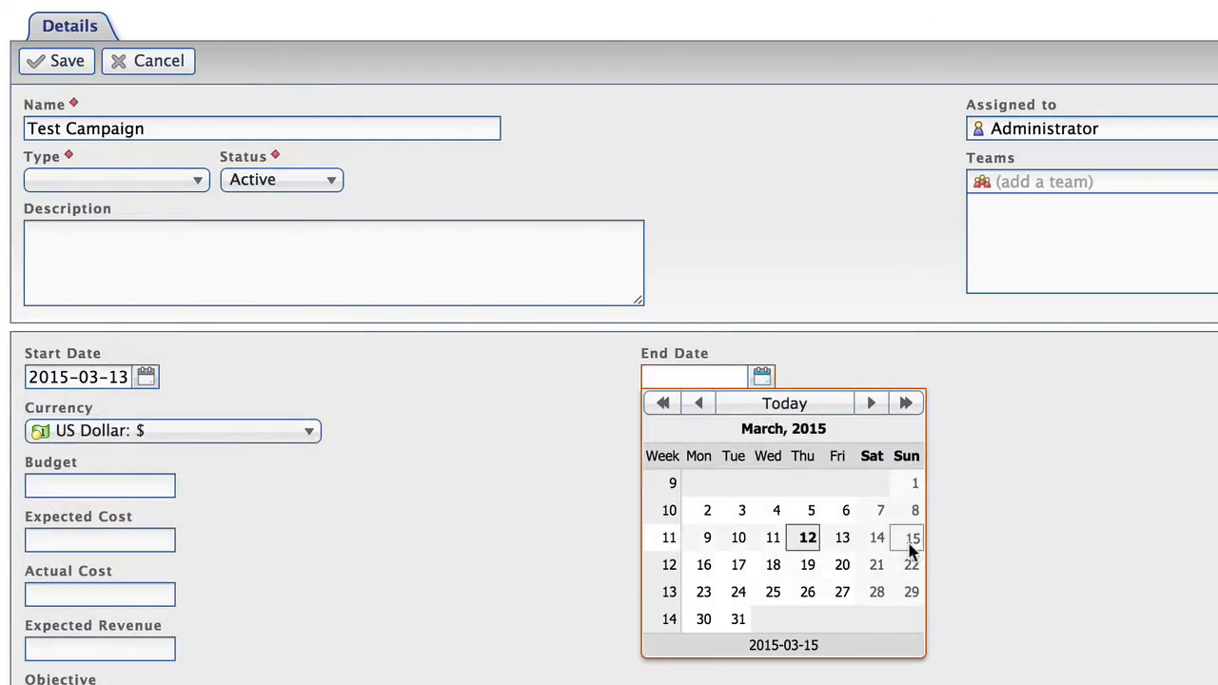
pyautogui.click(911, 544)
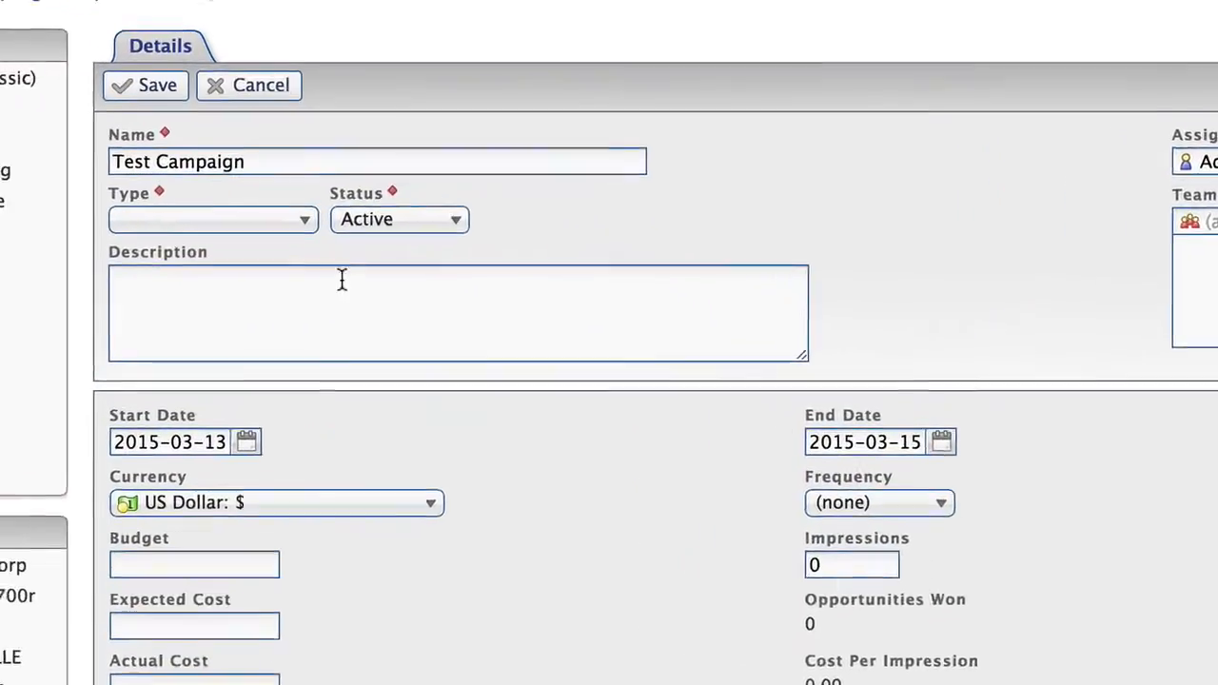
# Set the campaign type to Email and save the campaign.
pyautogui.click(322, 232)
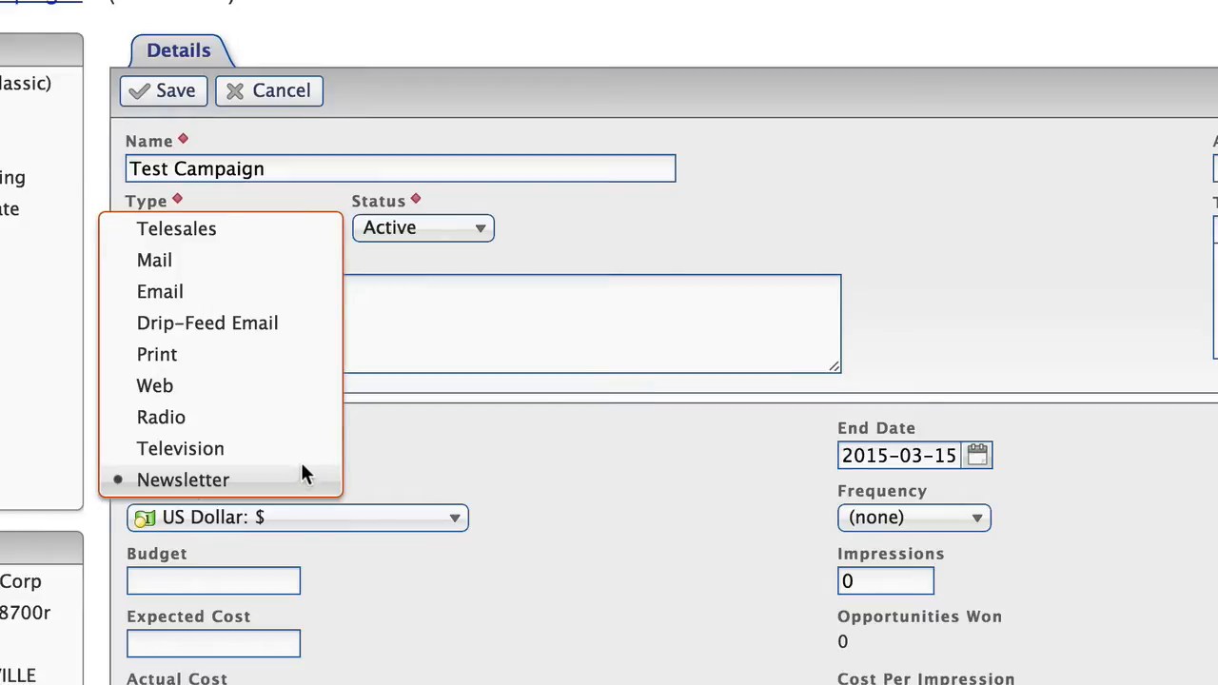
pyautogui.click(317, 289)
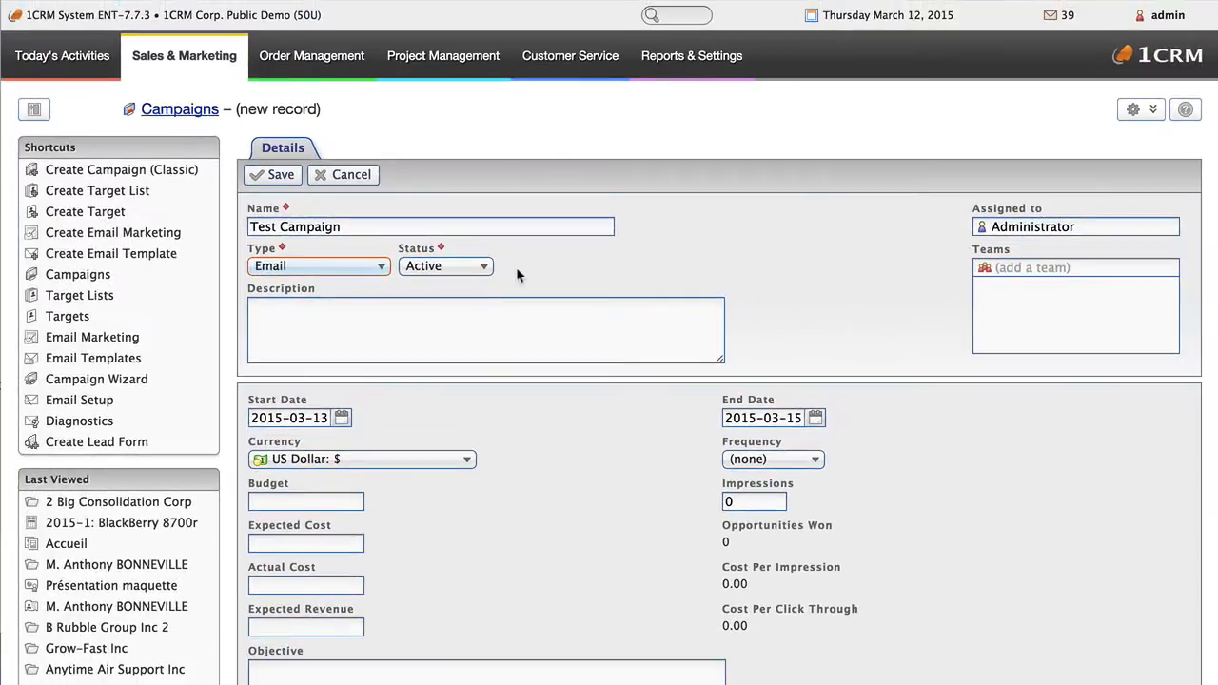
pyautogui.click(545, 226)
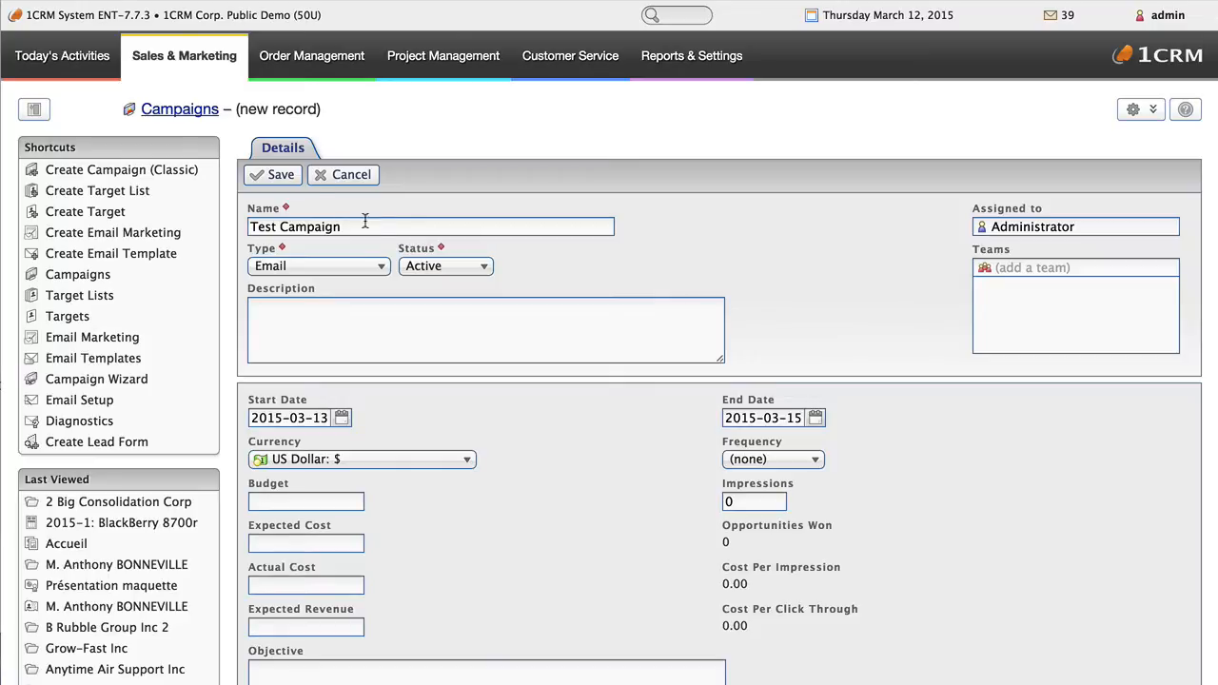
pyautogui.click(280, 175)
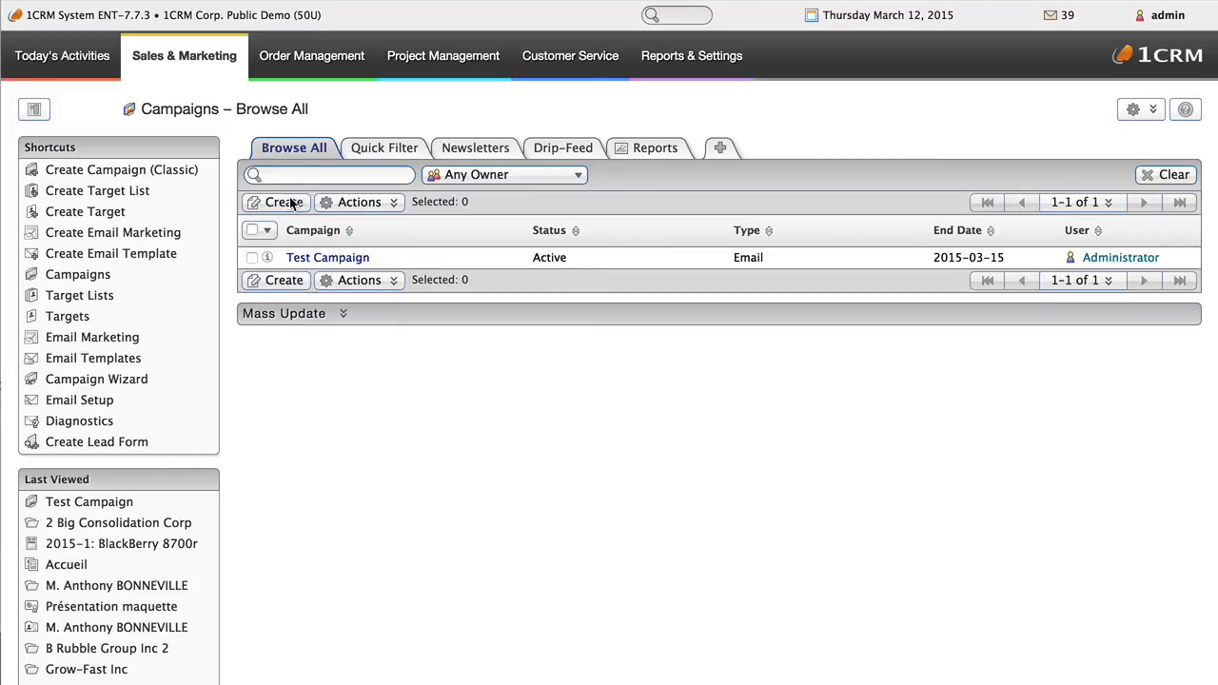
# Open Test Campaign and start an email marketing record for it named "Marketing Program" with status Active.
pyautogui.click(322, 259)
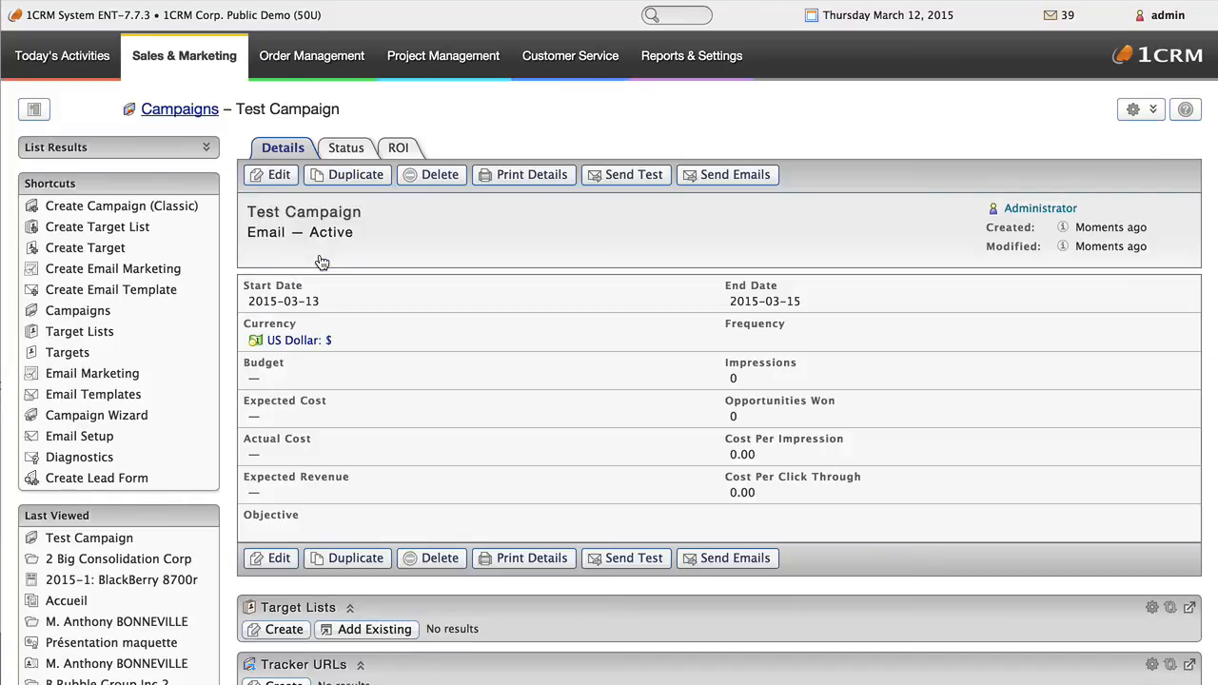
pyautogui.scroll(-5, 319, 255)
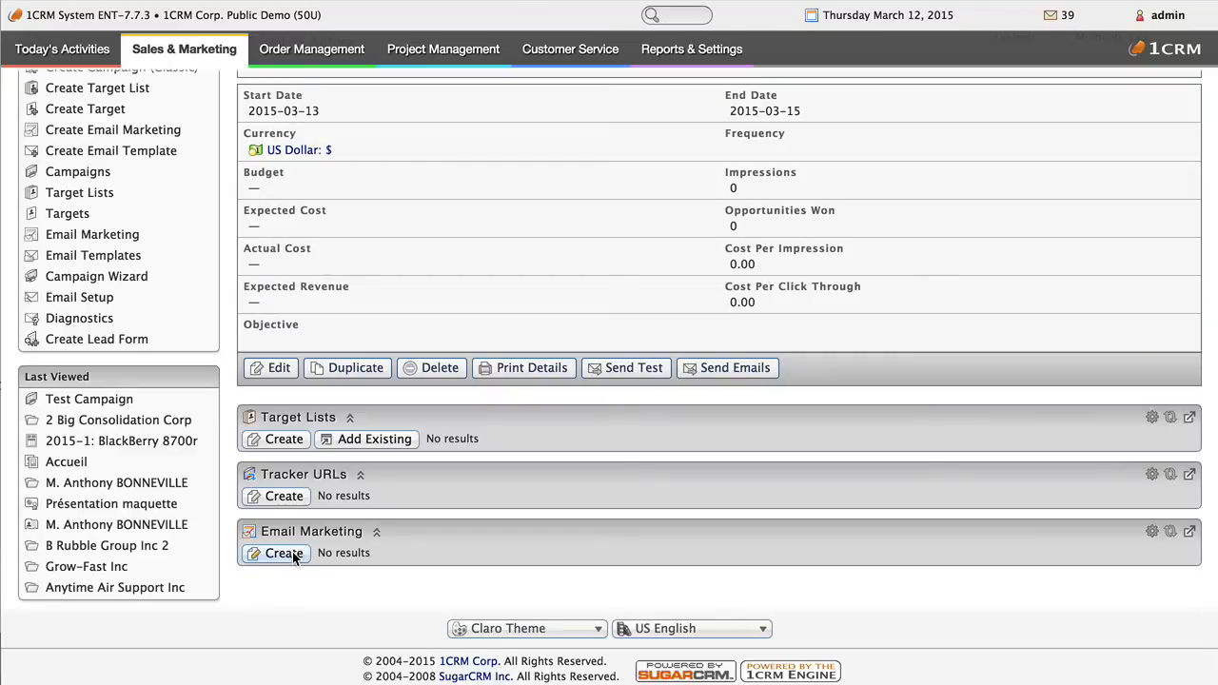
pyautogui.click(292, 553)
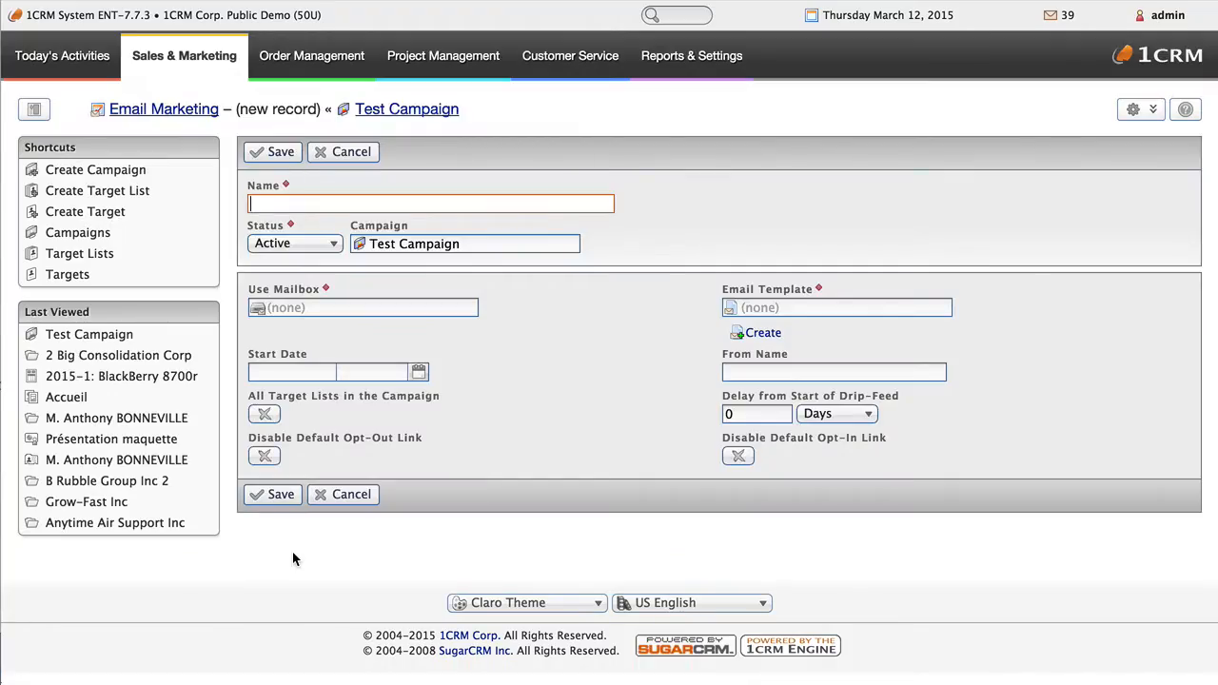
pyautogui.write('Marketing Program')
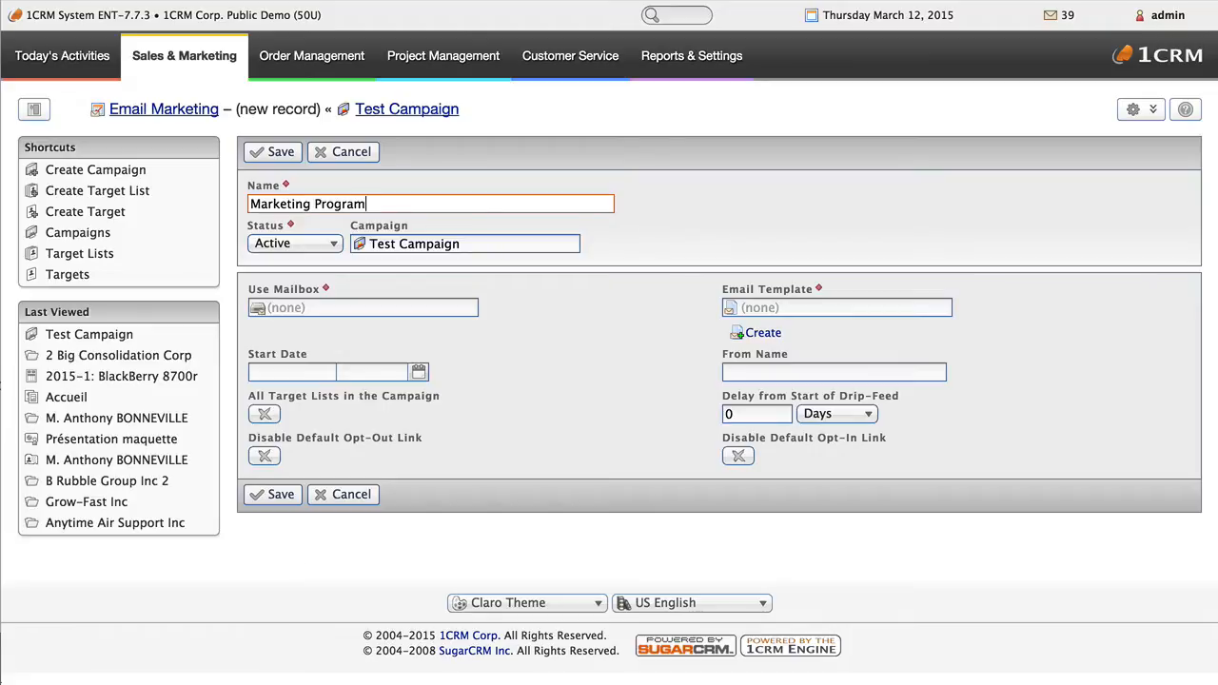
pyautogui.click(331, 245)
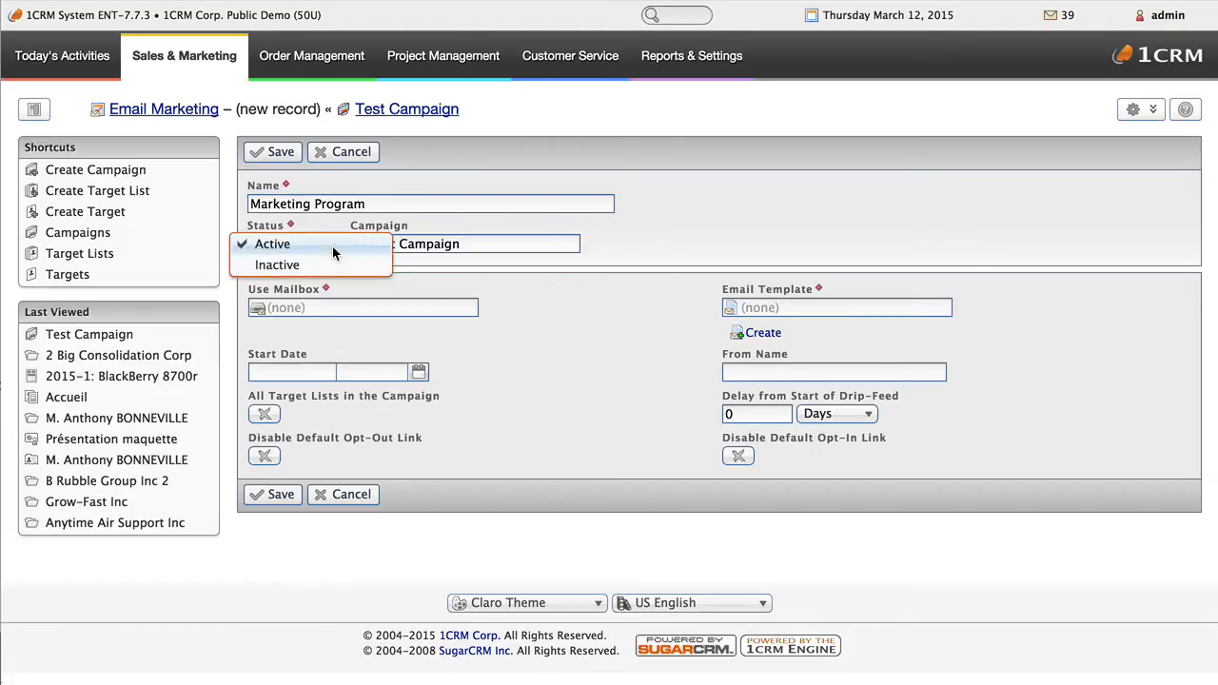
pyautogui.click(403, 274)
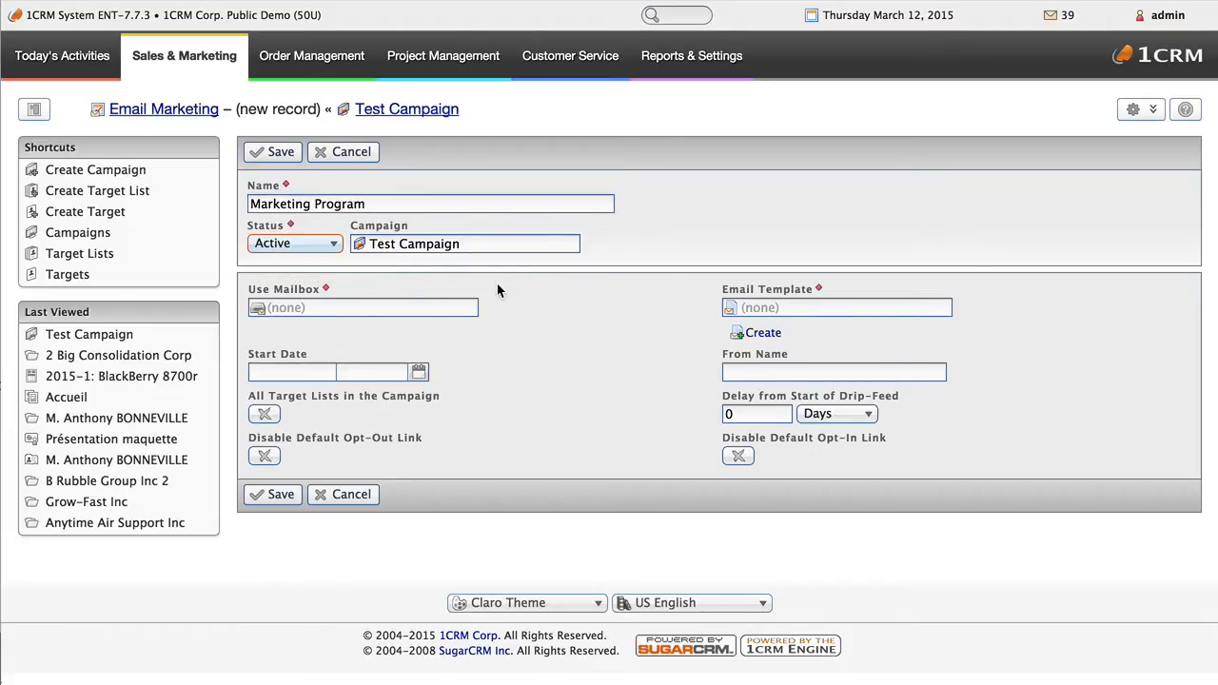
# Create a group inbox for monitored email named "New Inbox", with Bounce Handling as its possible action.
pyautogui.click(427, 307)
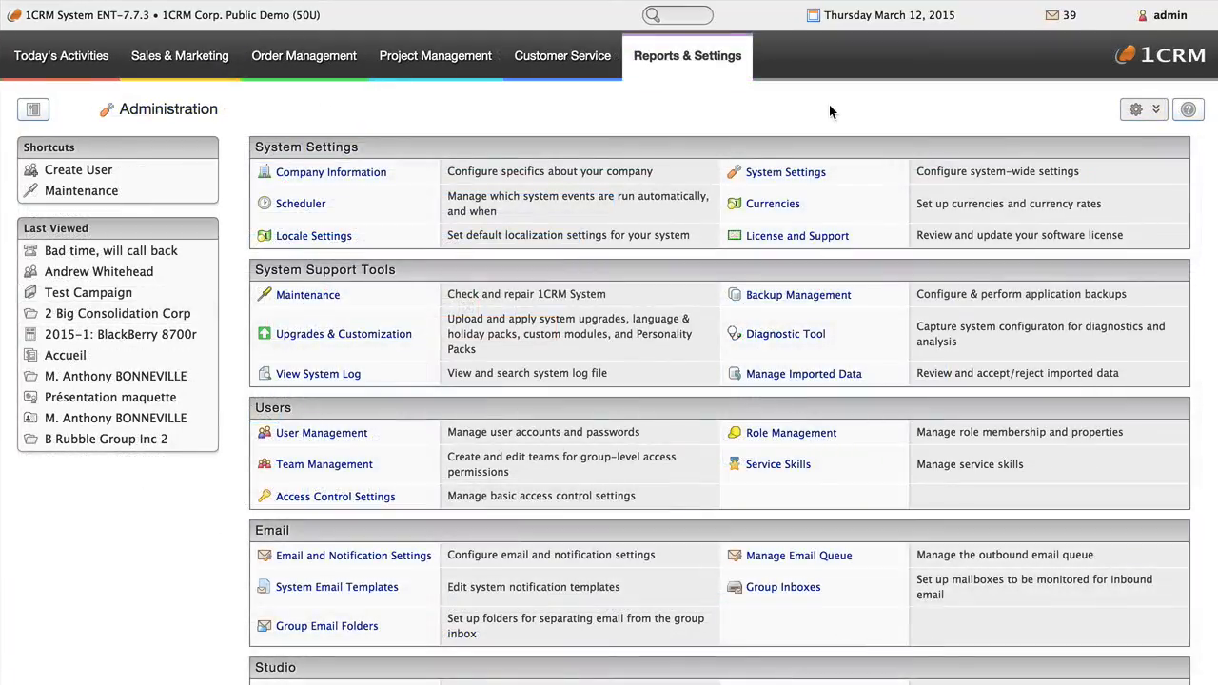
pyautogui.scroll(-3, 828, 112)
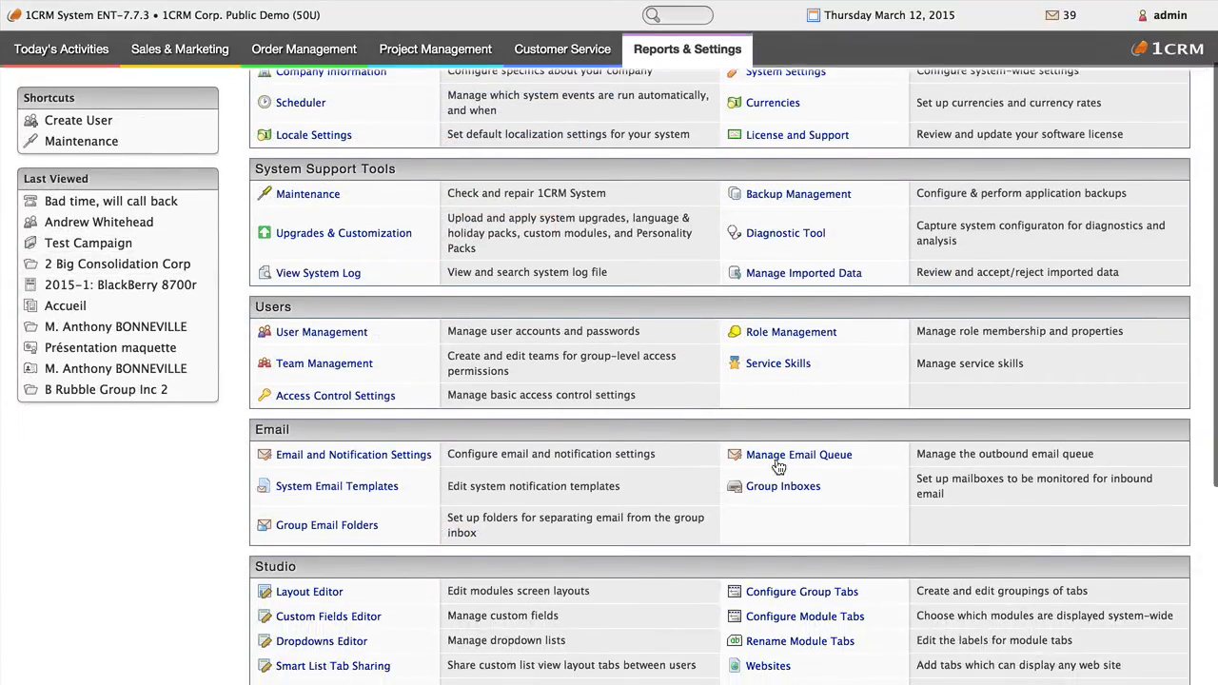
pyautogui.click(776, 493)
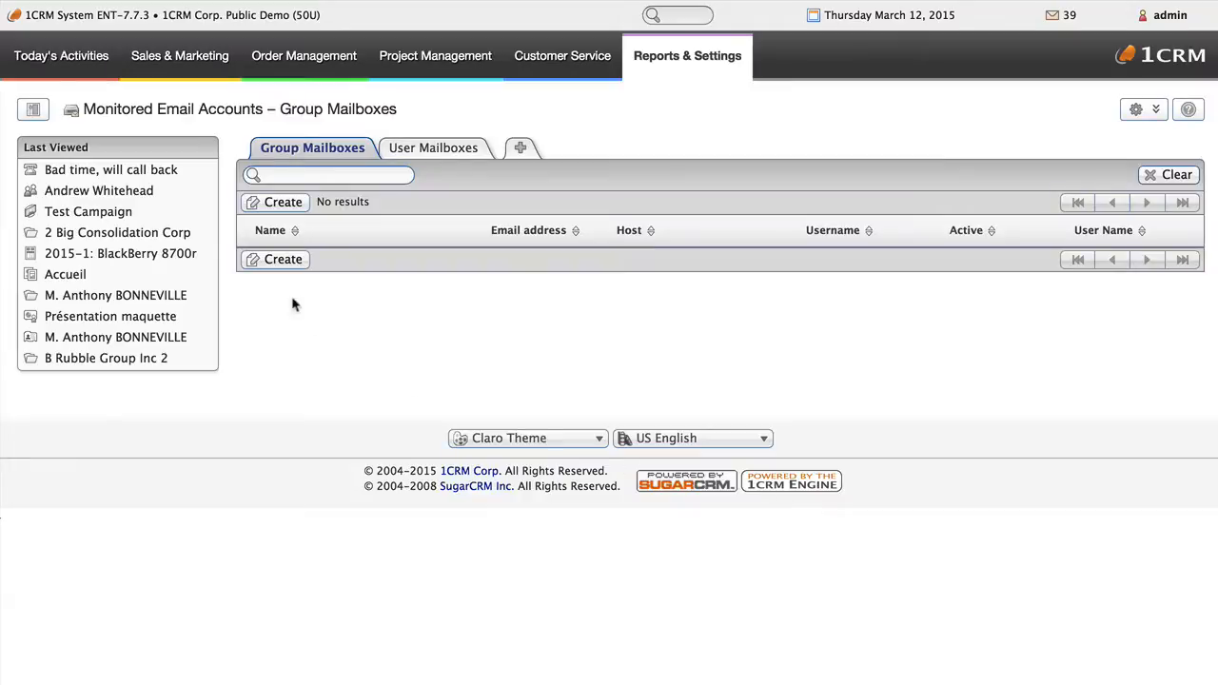
pyautogui.click(272, 260)
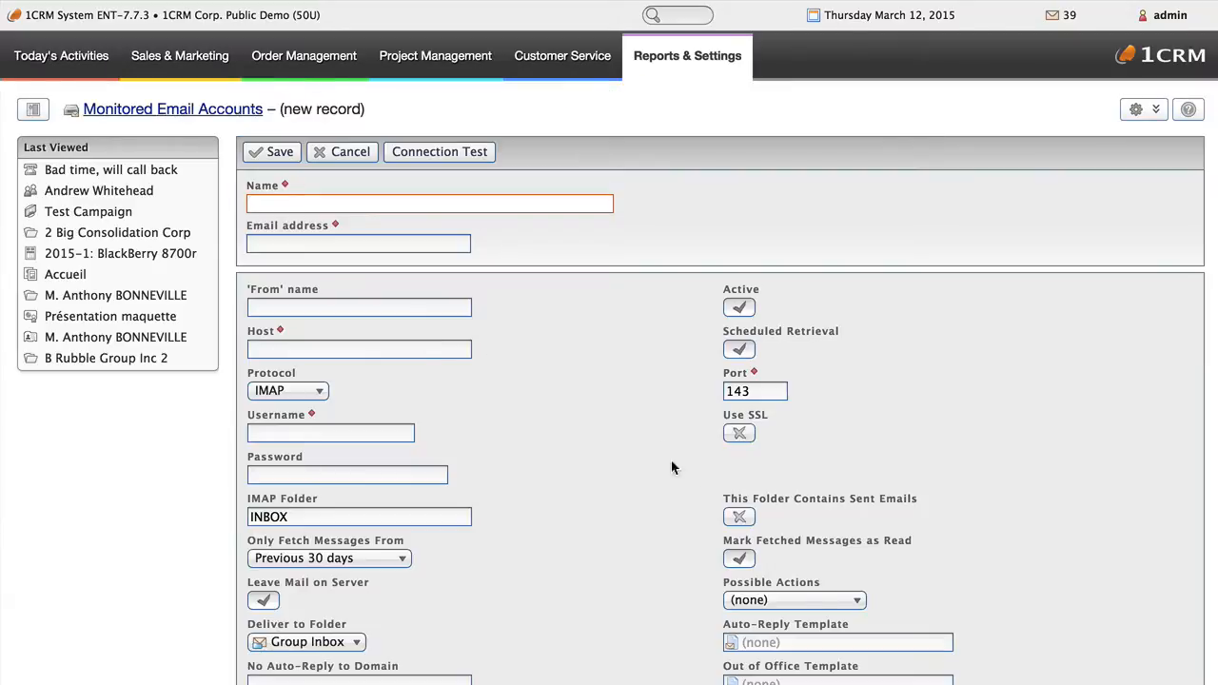
pyautogui.click(789, 598)
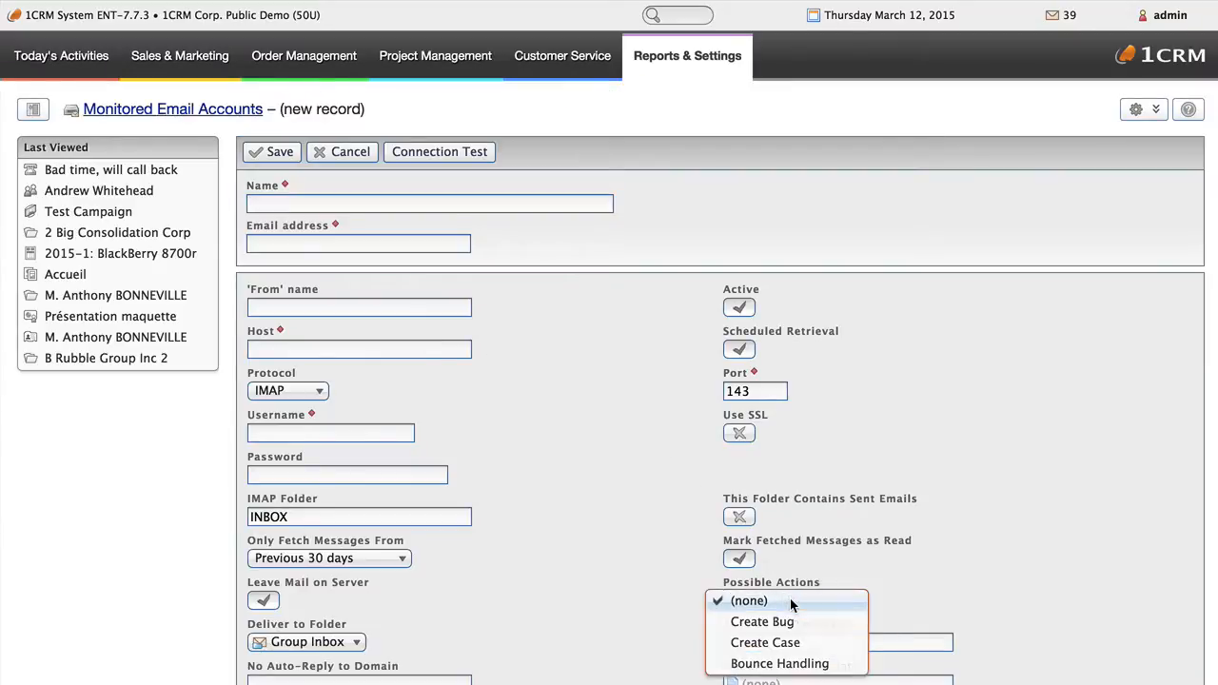
pyautogui.click(789, 663)
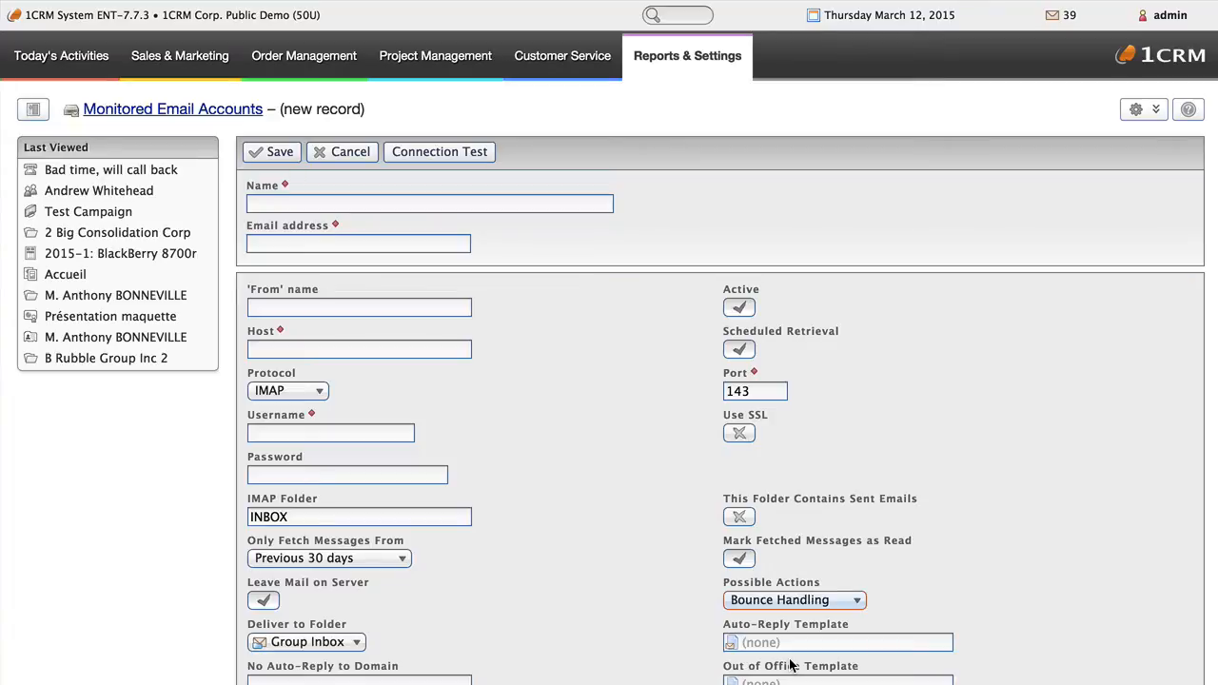
pyautogui.click(699, 624)
pyautogui.click(520, 205)
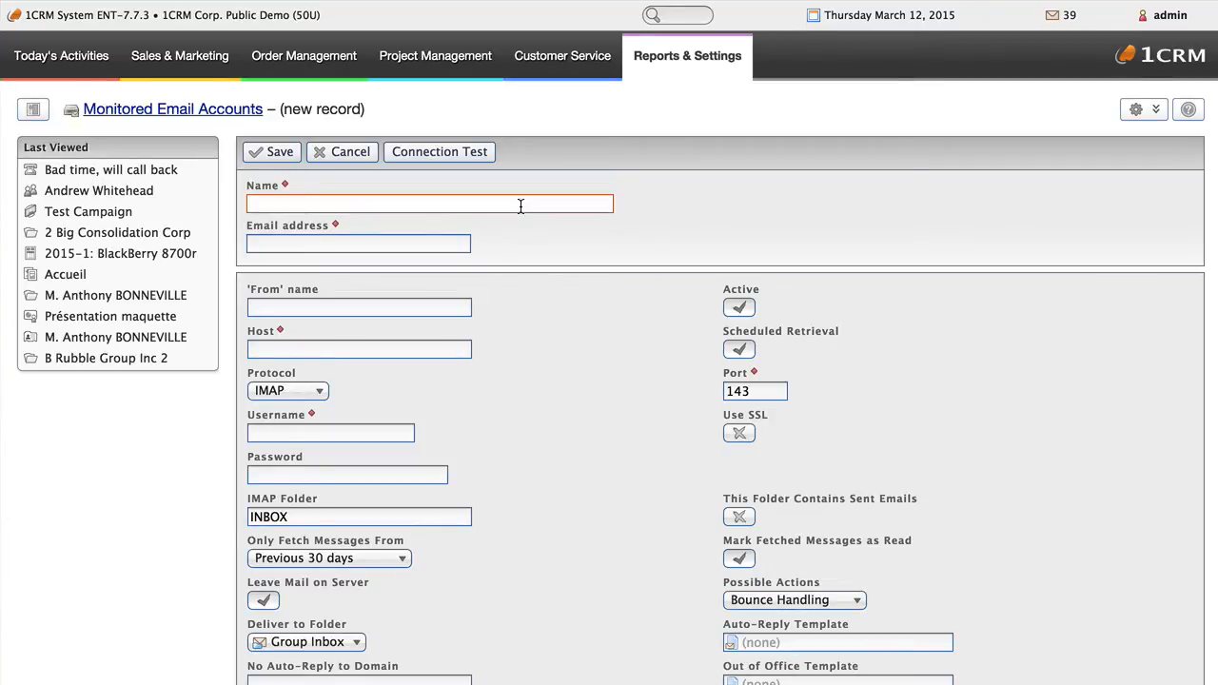
pyautogui.write('New Inbox')
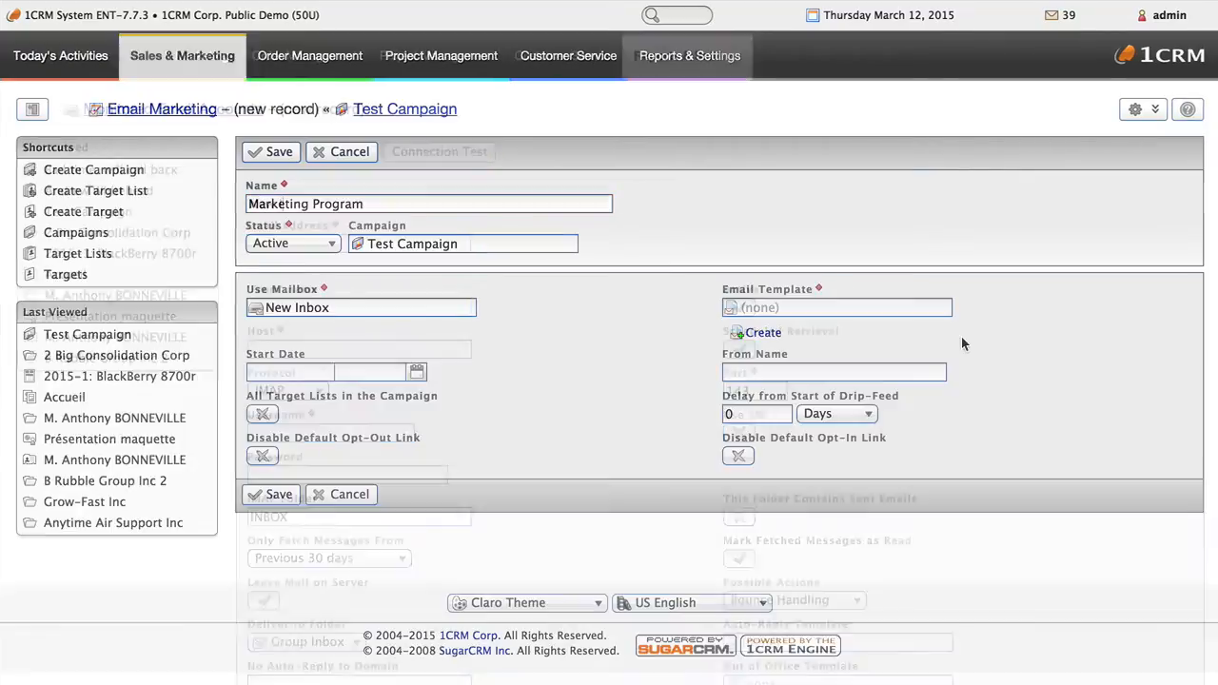
# Create a new email template for the marketing record, named "Template", with description "email follow-up" and subject "Follow-up".
pyautogui.click(874, 308)
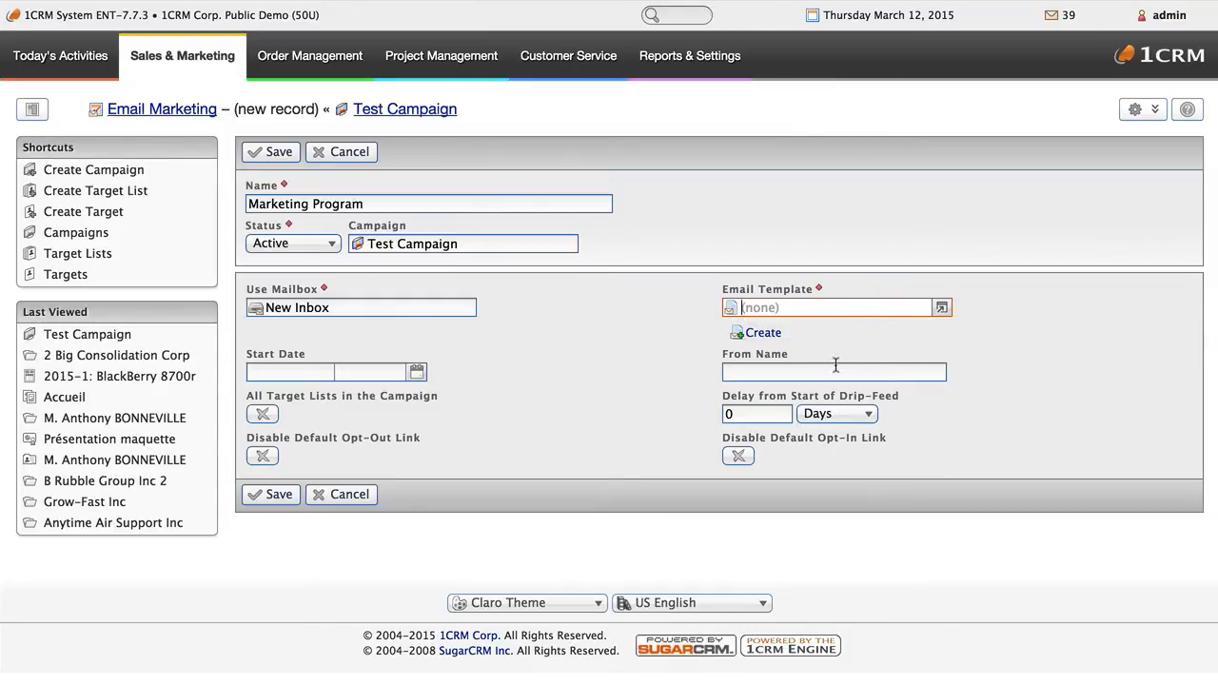
pyautogui.click(769, 334)
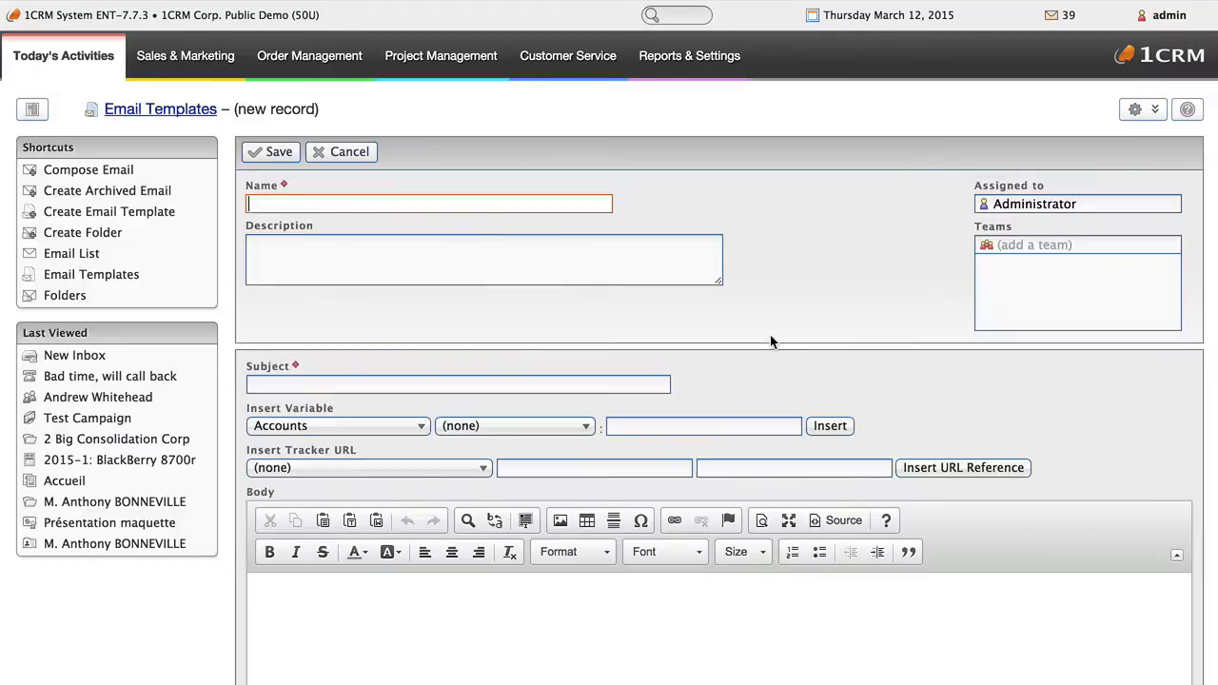
pyautogui.write('Template')
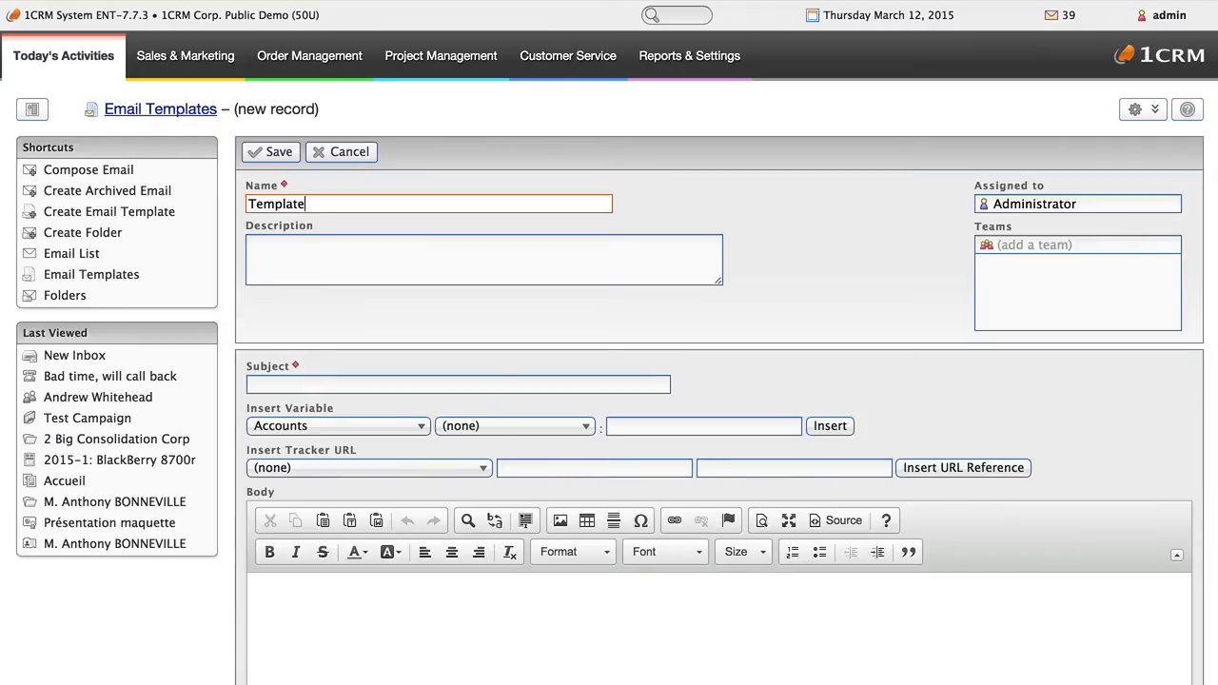
pyautogui.click(549, 250)
pyautogui.write('ema')
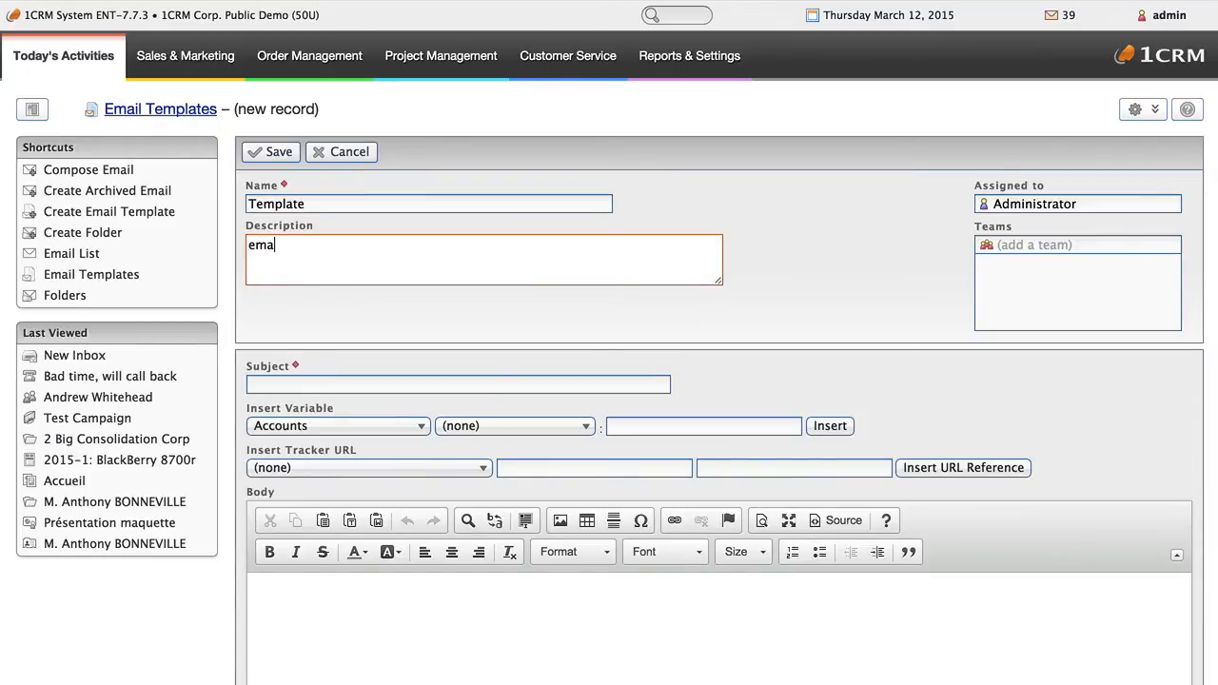
pyautogui.write('il follow-up')
pyautogui.click(473, 384)
pyautogui.write('Follow-up')
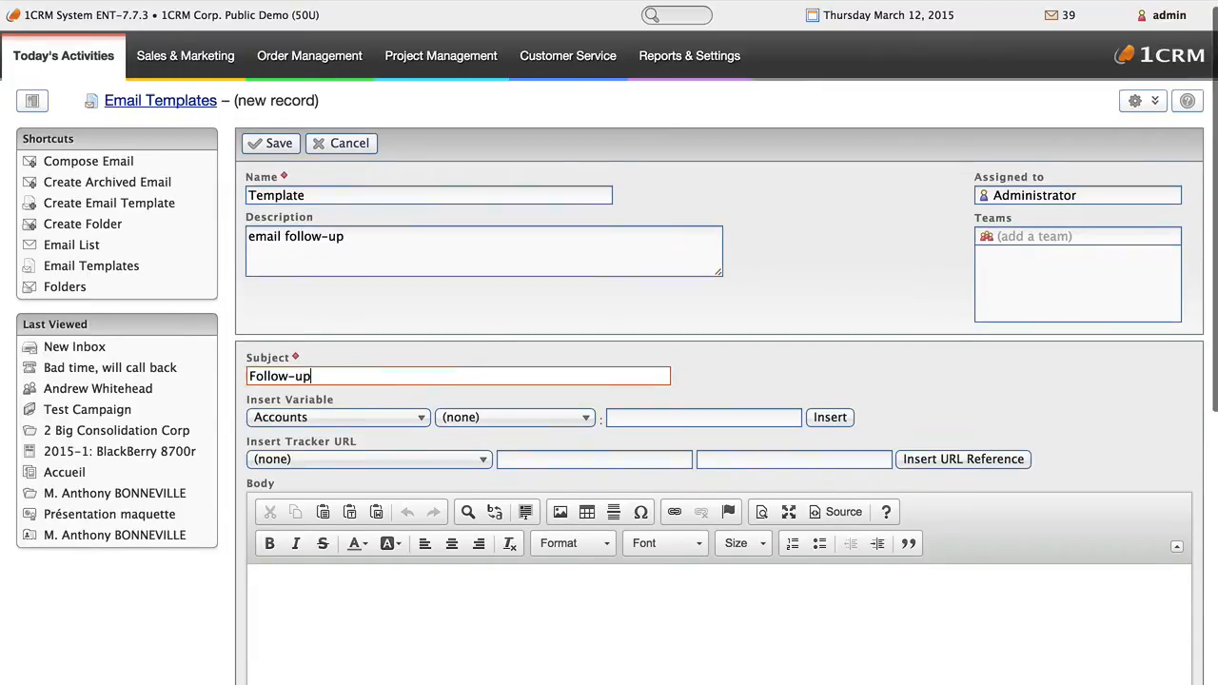
# Begin the email template's body with the greeting "Hello there," followed by a new line.
pyautogui.scroll(-3, 470, 476)
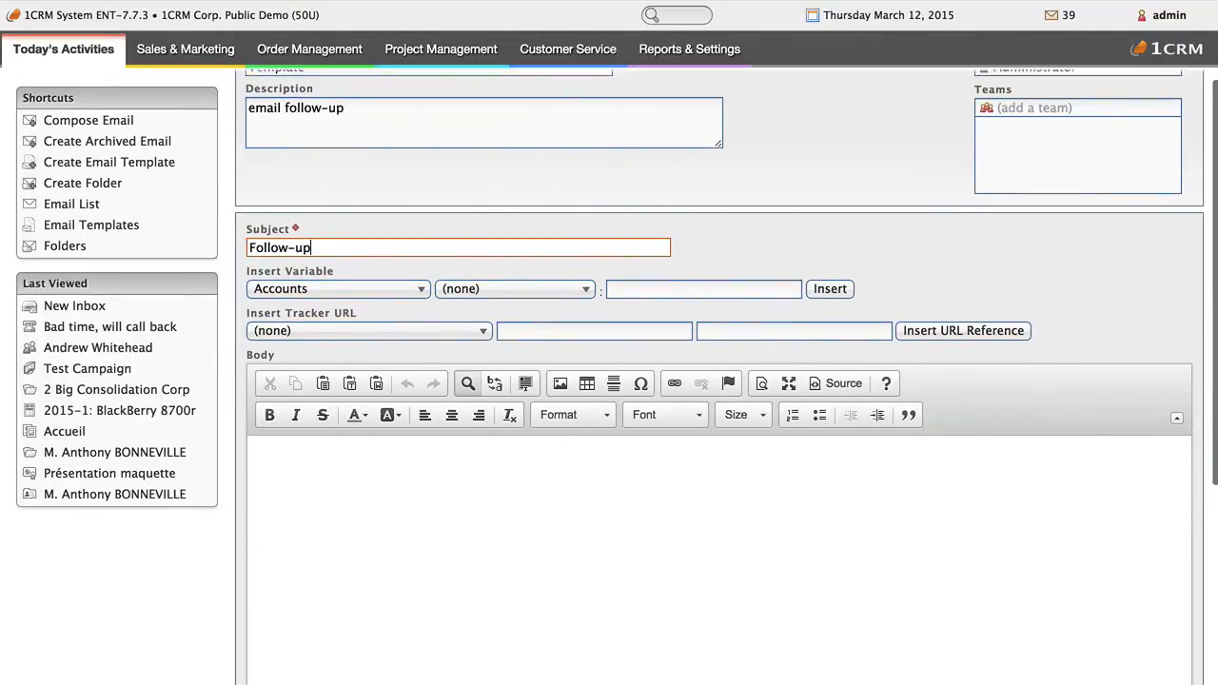
pyautogui.click(470, 476)
pyautogui.write('Hello there,')
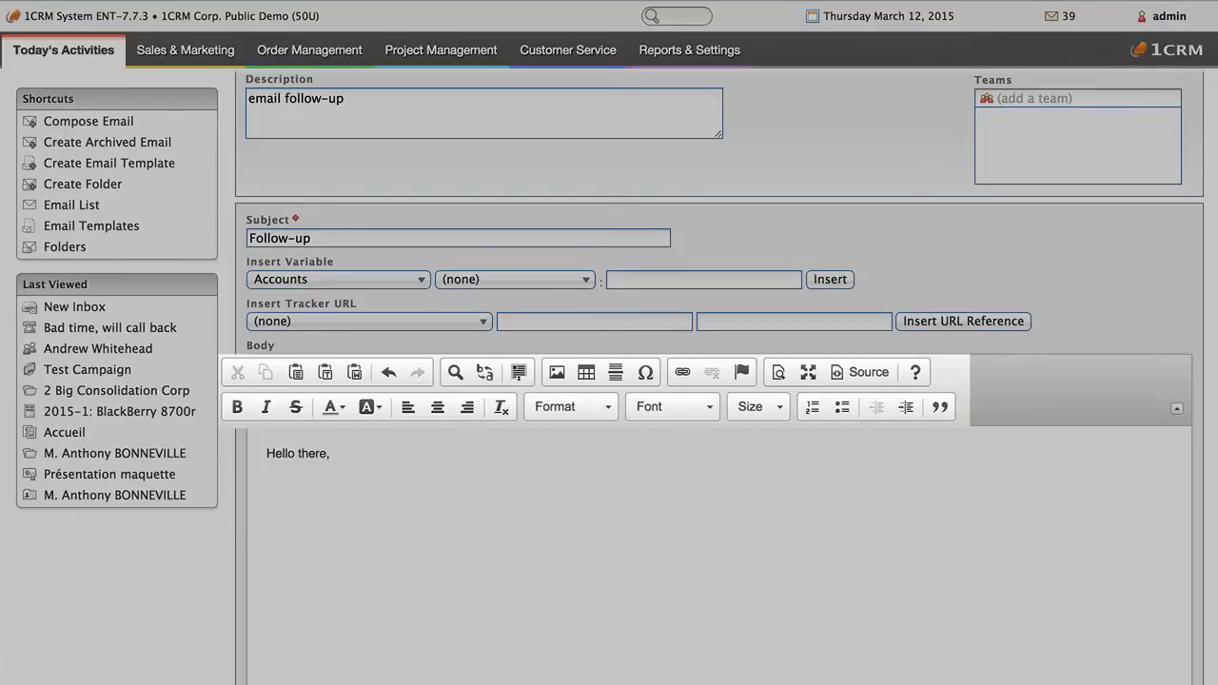
pyautogui.press('Return')
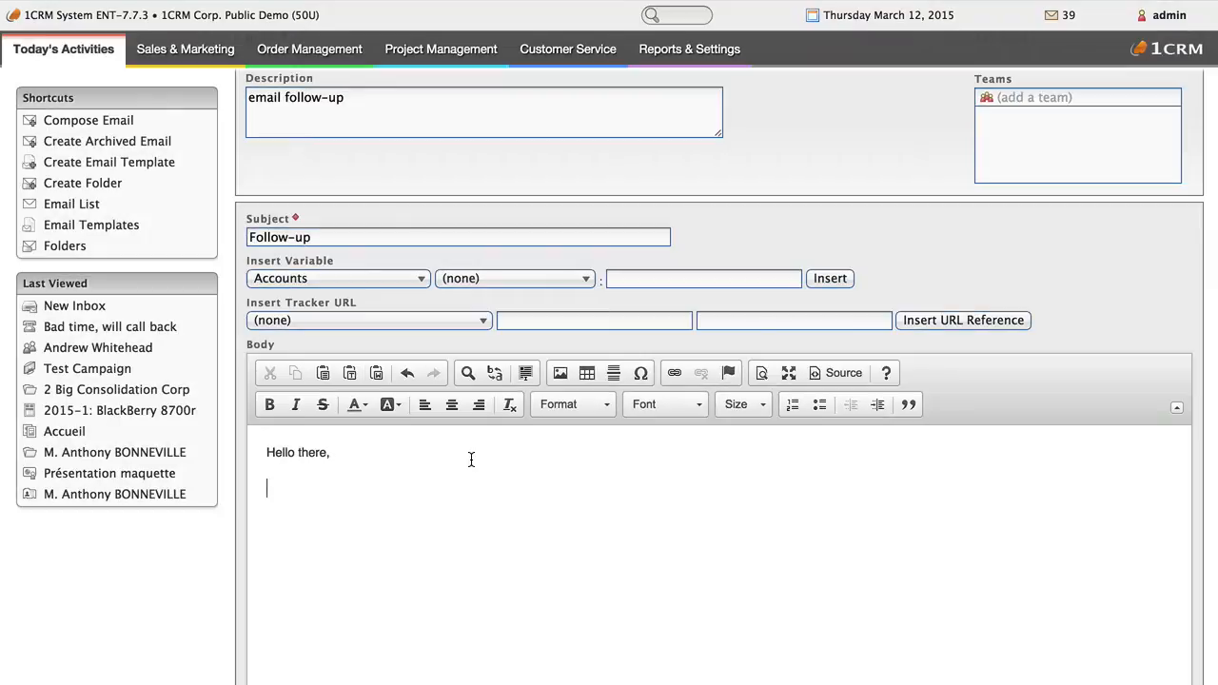
# View the HTML source of the template body and return to the formatted view.
pyautogui.click(839, 379)
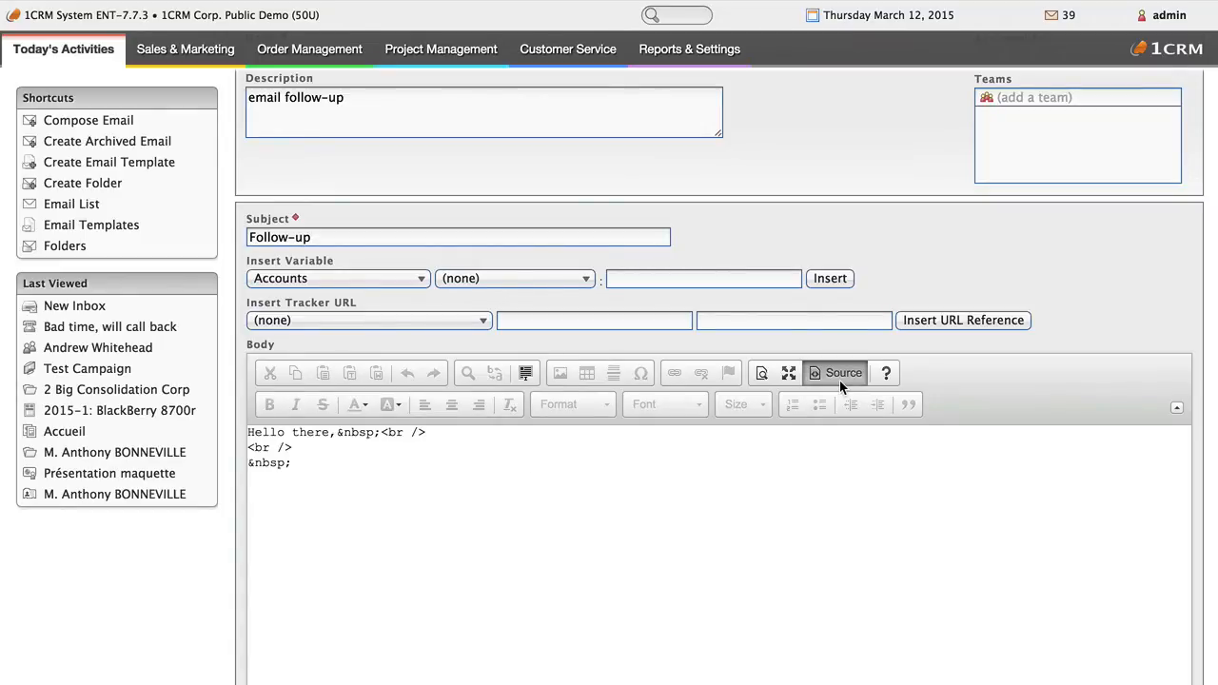
pyautogui.scroll(-2, 839, 381)
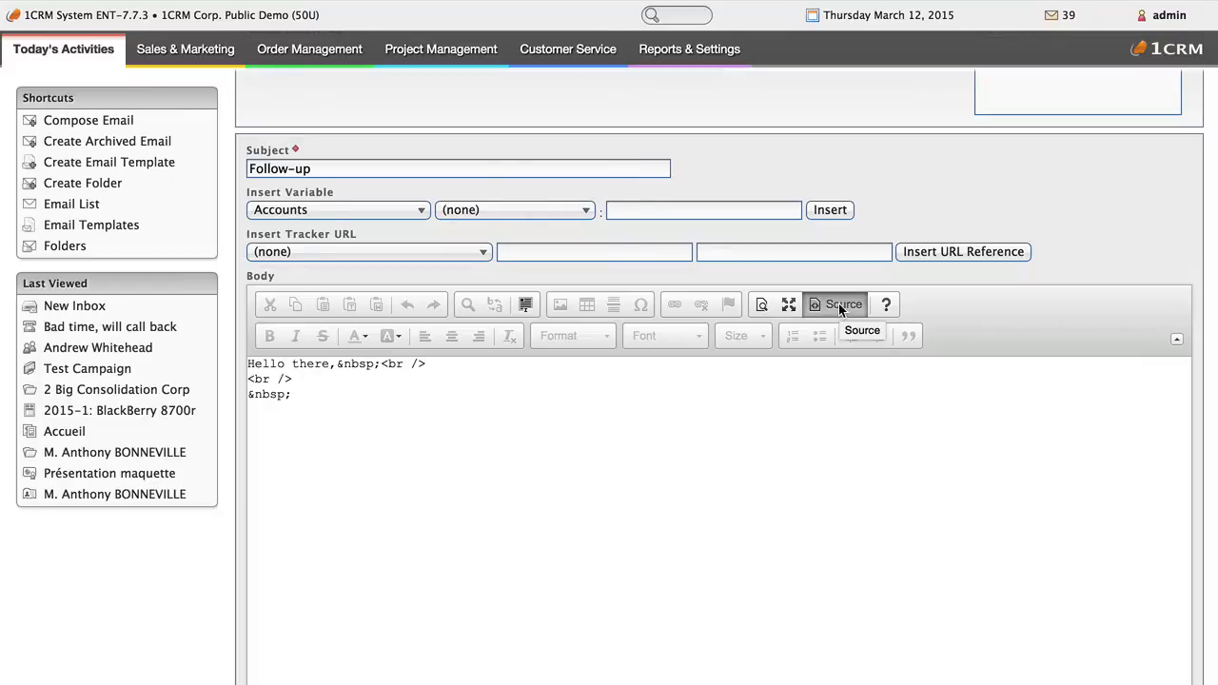
pyautogui.click(839, 303)
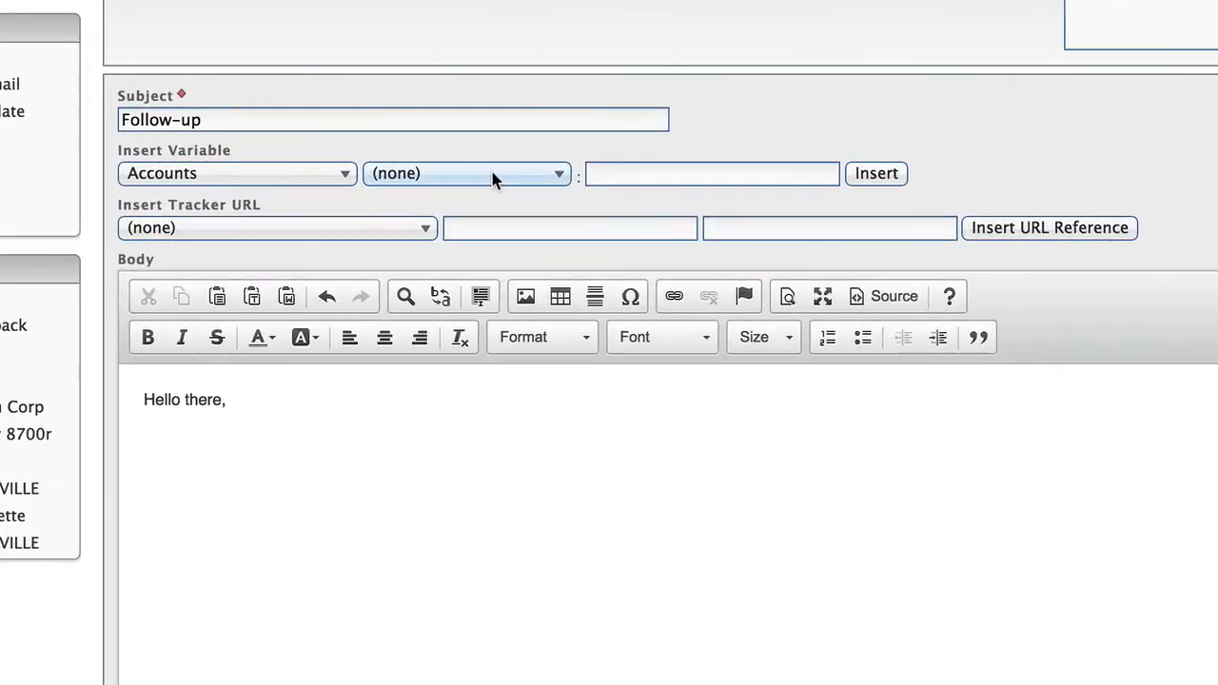
# Try inserting the Accounts Currency variable $account_currency_id into the template body, and undo the insertion.
pyautogui.click(492, 180)
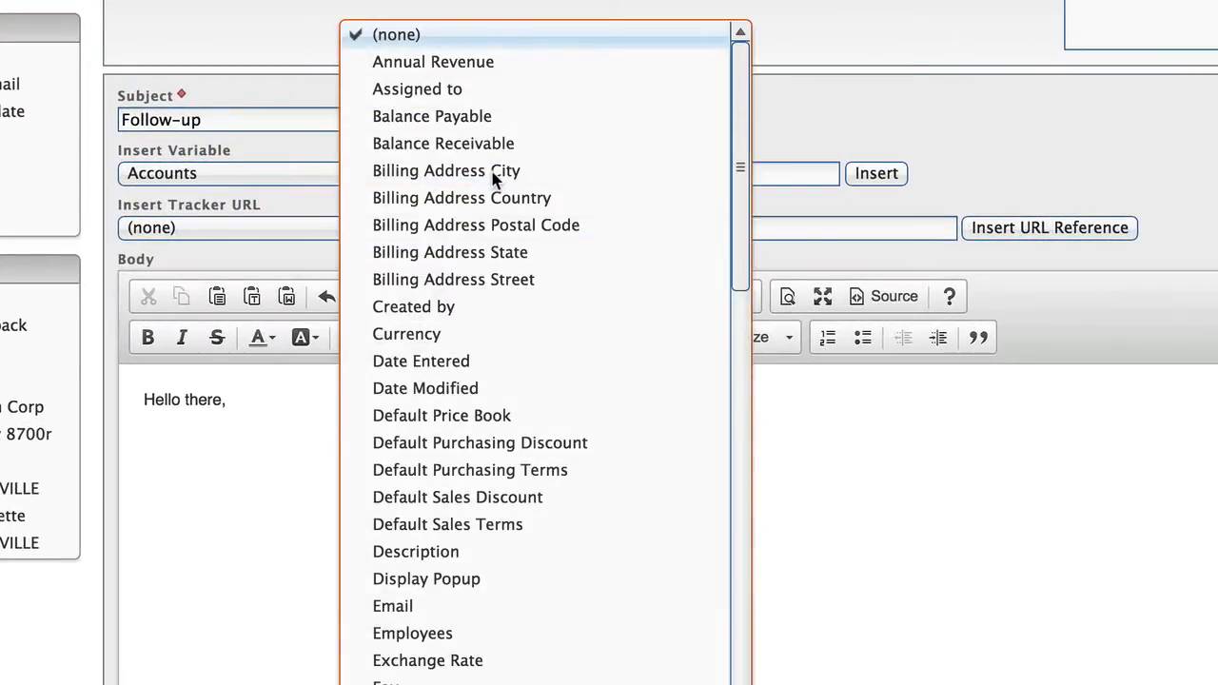
pyautogui.click(478, 333)
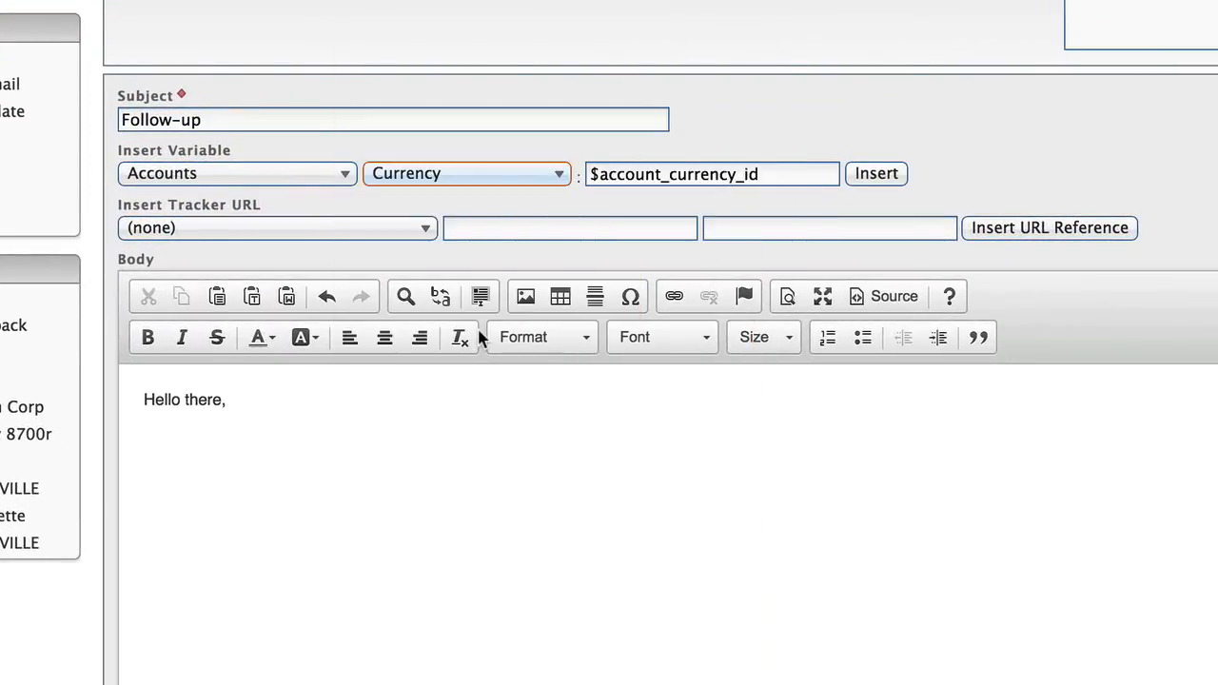
pyautogui.click(872, 175)
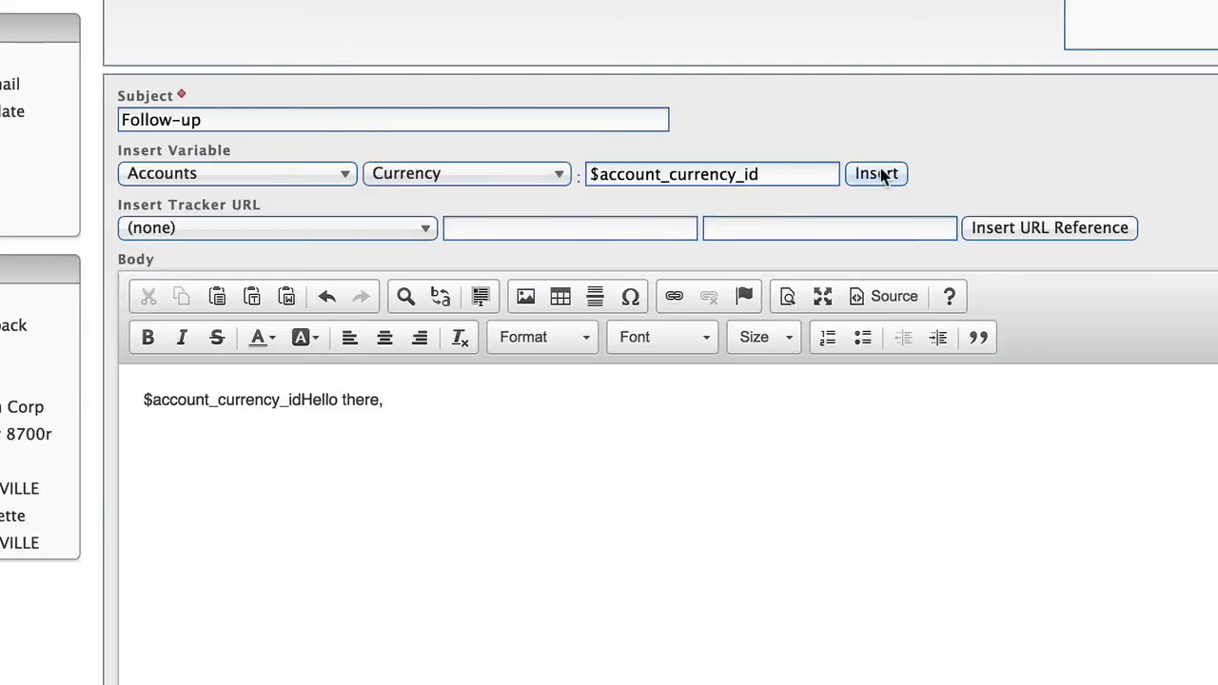
pyautogui.press('super+z')
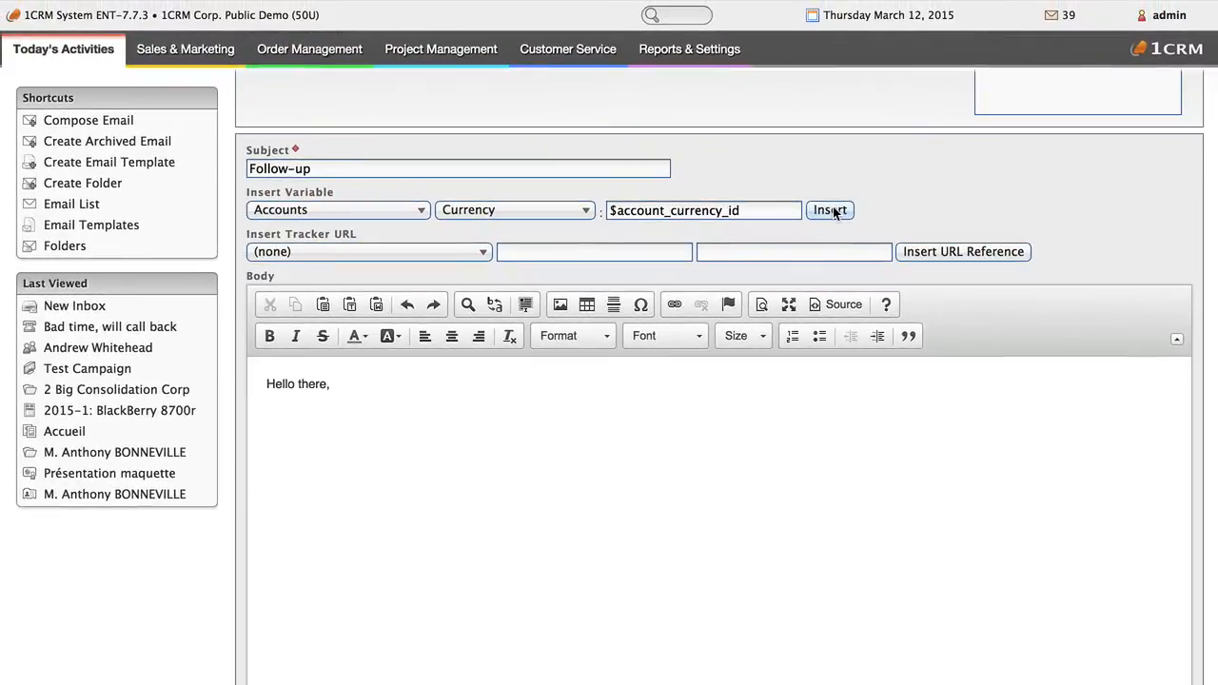
# Save the email template, and save the Marketing Program record with Template as its email template.
pyautogui.scroll(-5, 834, 211)
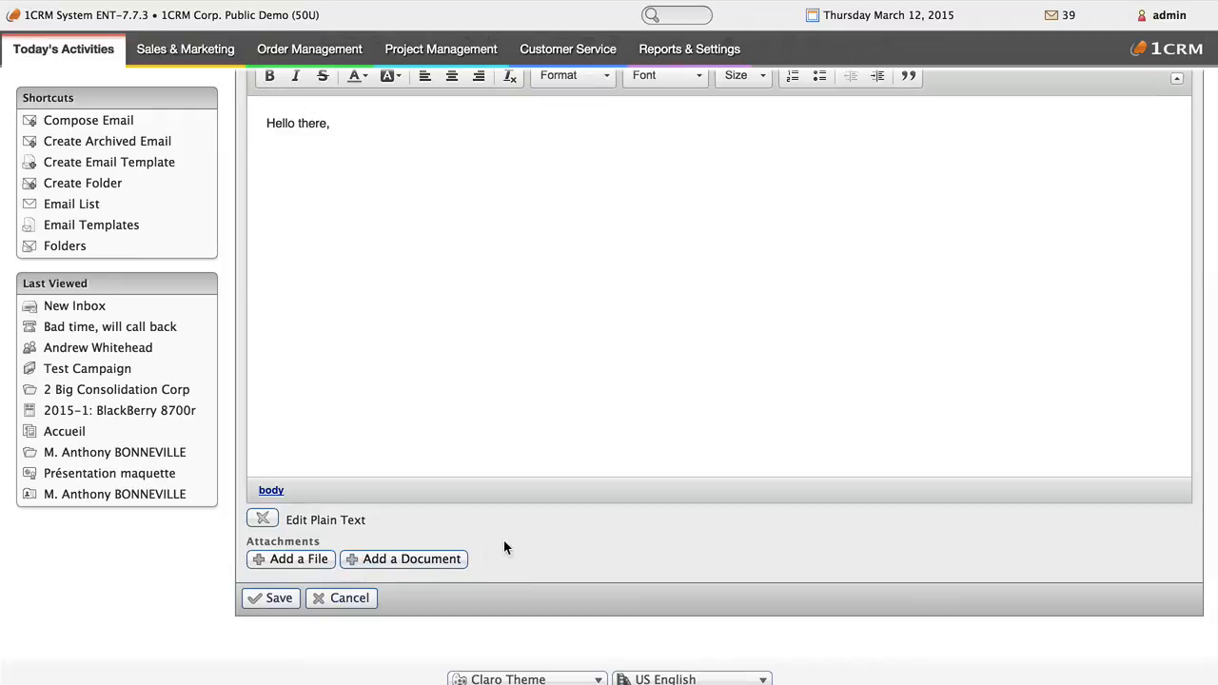
pyautogui.click(278, 599)
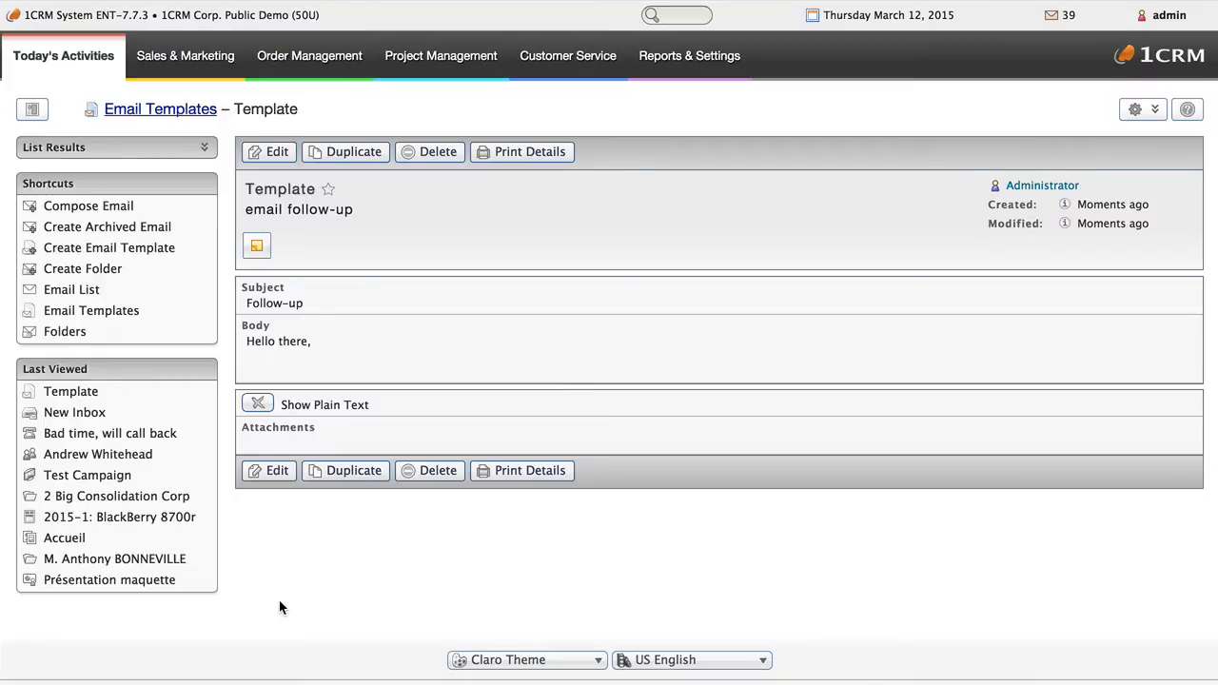
pyautogui.click(848, 345)
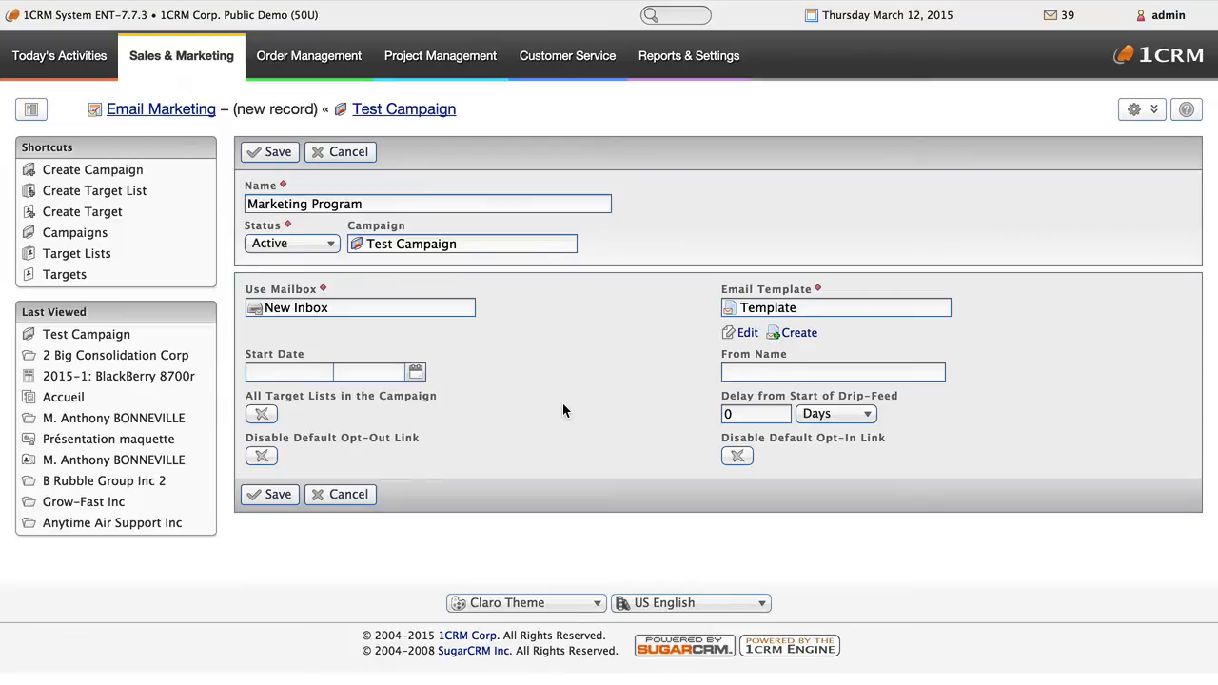
pyautogui.click(288, 499)
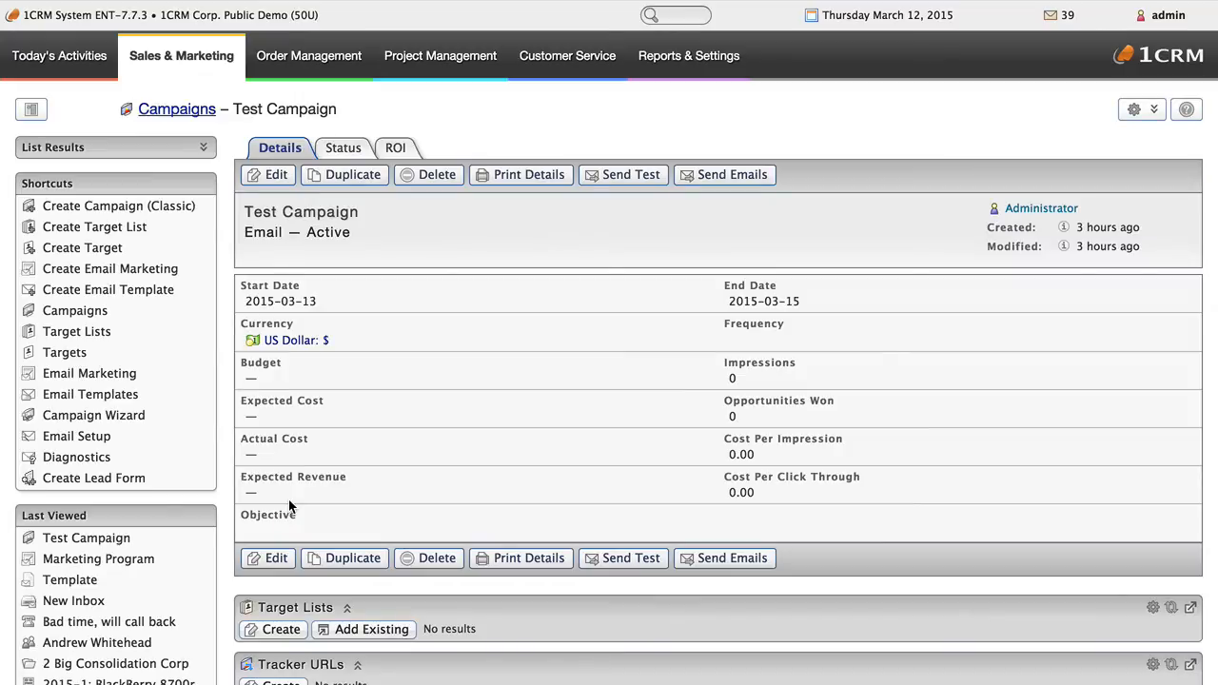
# Create a target list for Test Campaign named "Target List" with type Default and save it.
pyautogui.scroll(-4, 289, 504)
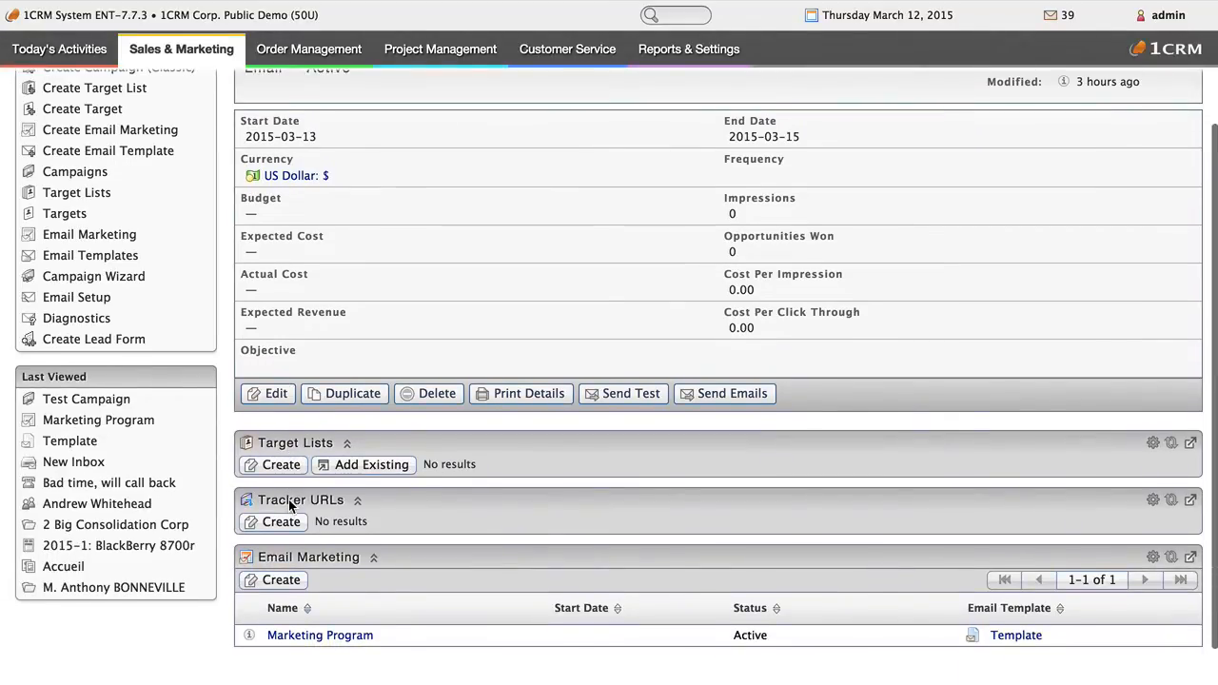
pyautogui.click(282, 465)
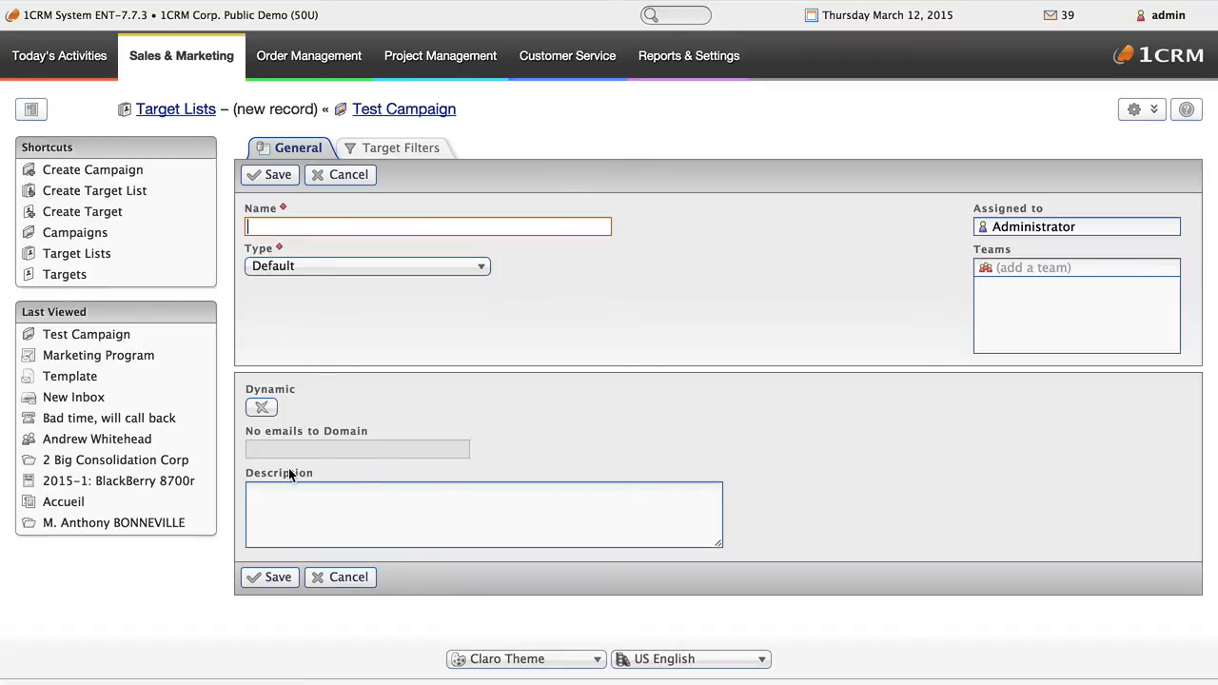
pyautogui.write('Target List')
pyautogui.click(414, 268)
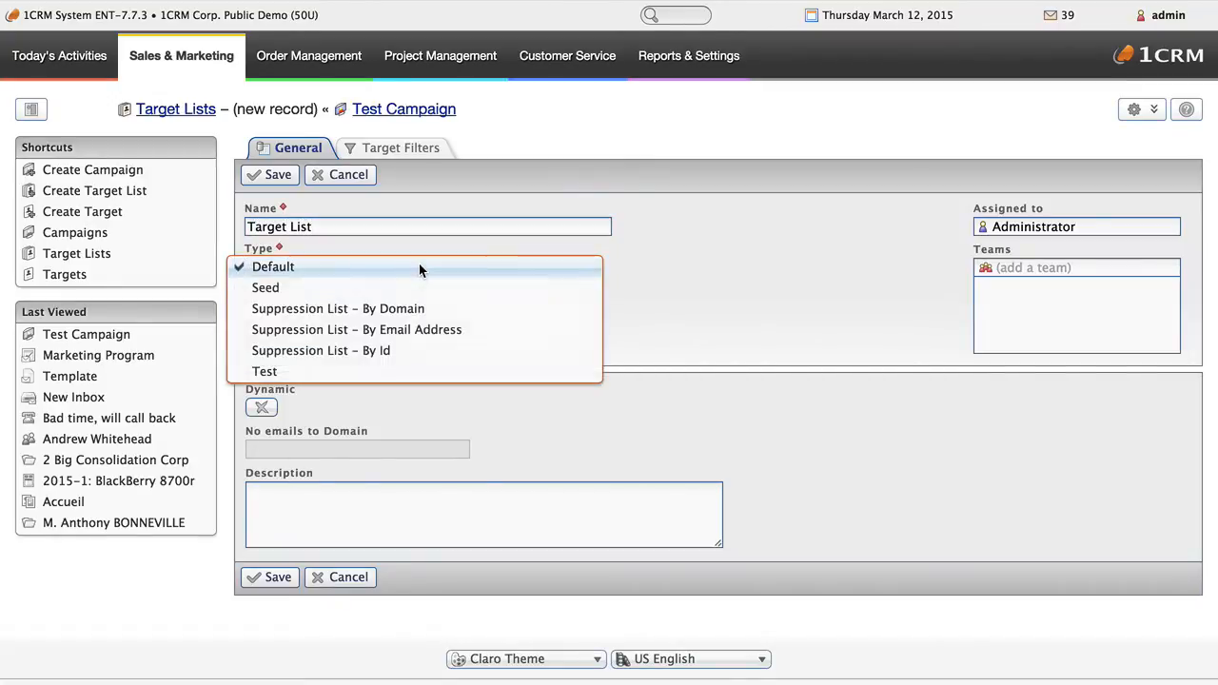
pyautogui.click(719, 245)
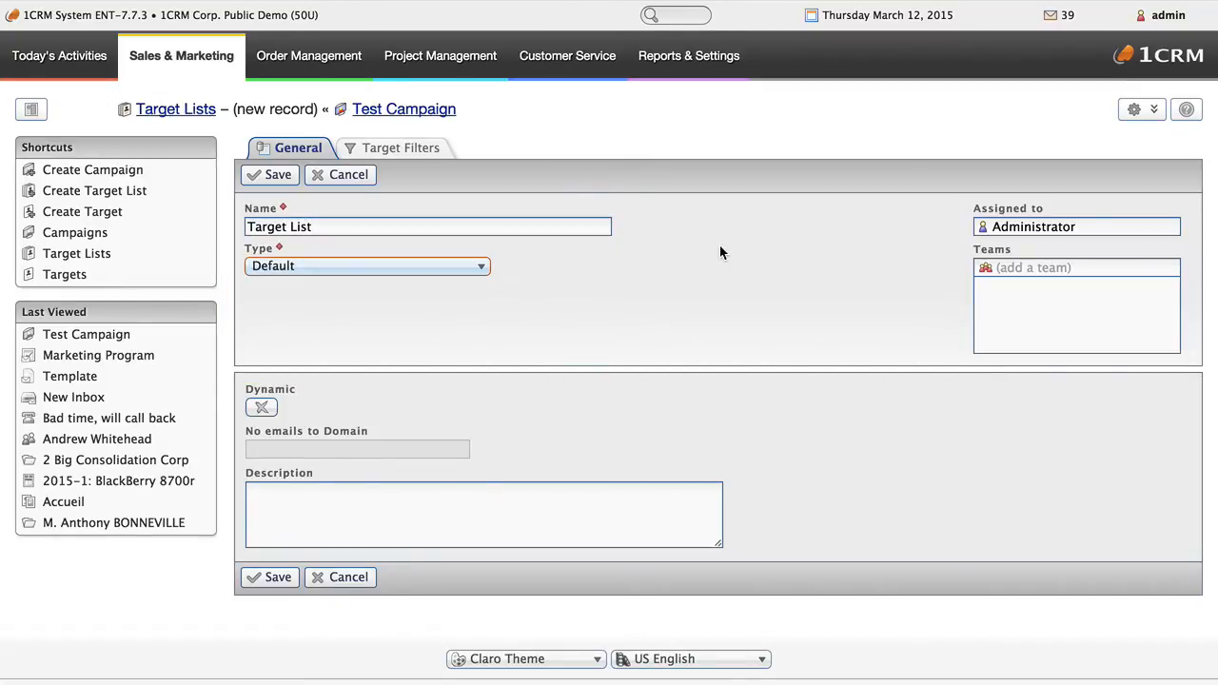
pyautogui.click(289, 577)
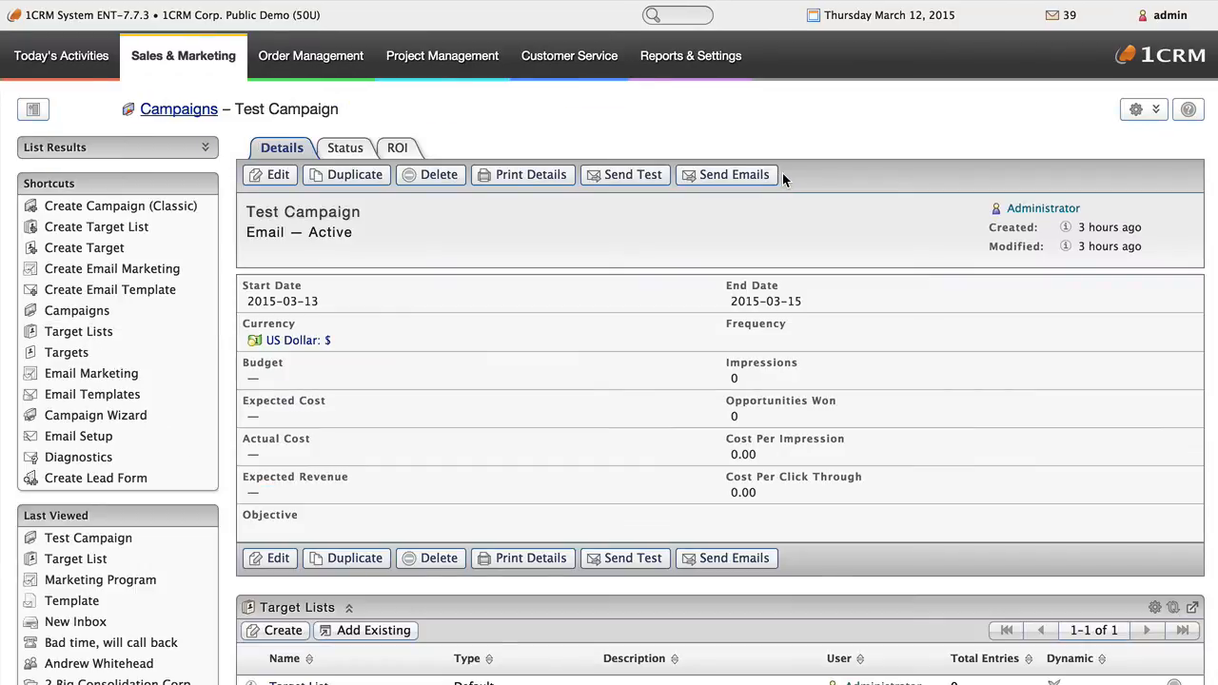
# Open Target List from the campaign's target lists and start a new target record for it.
pyautogui.scroll(-3, 782, 176)
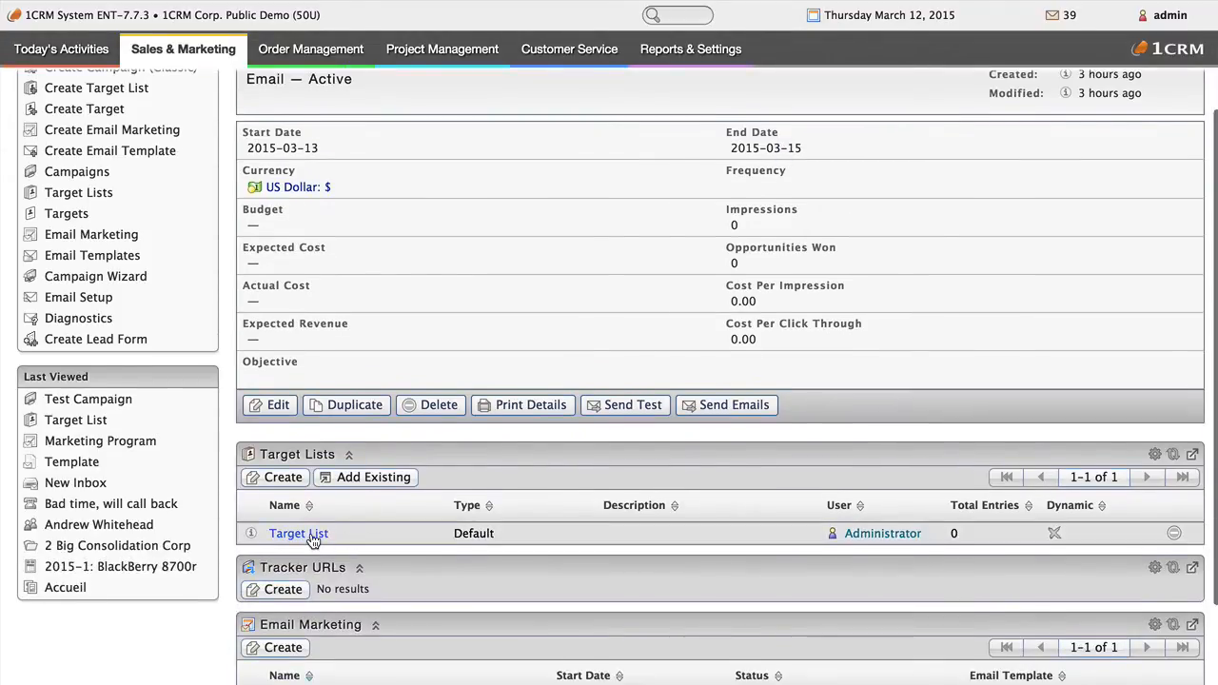
pyautogui.click(303, 534)
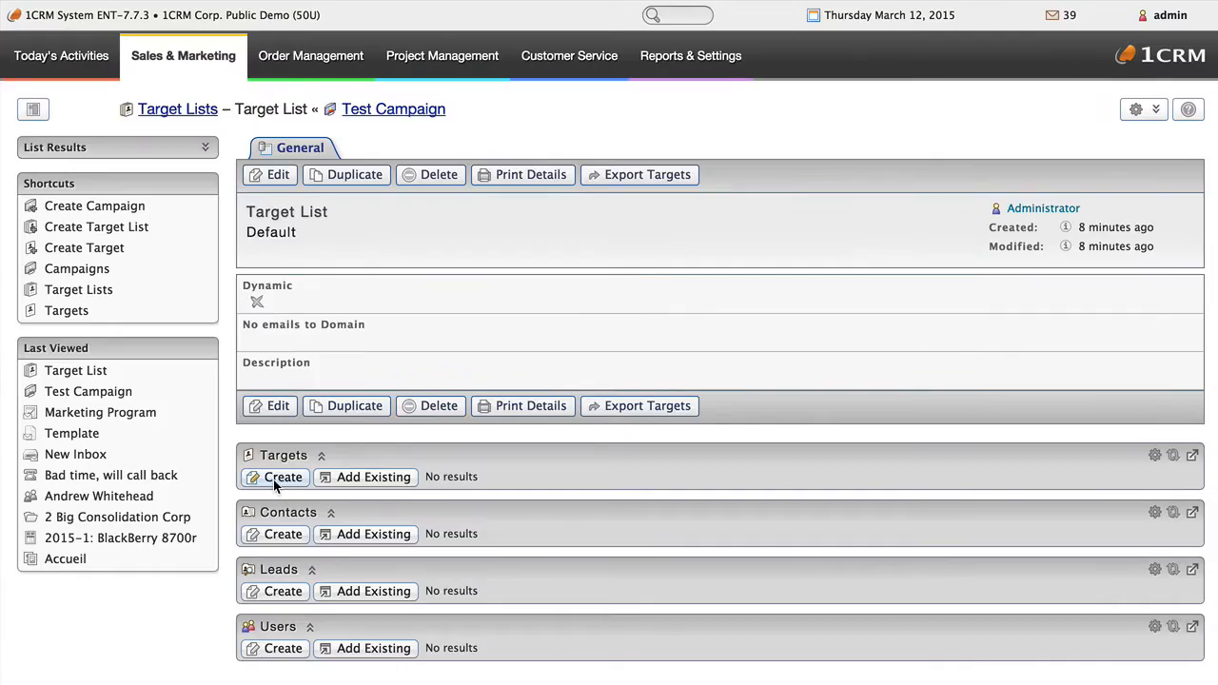
pyautogui.click(273, 480)
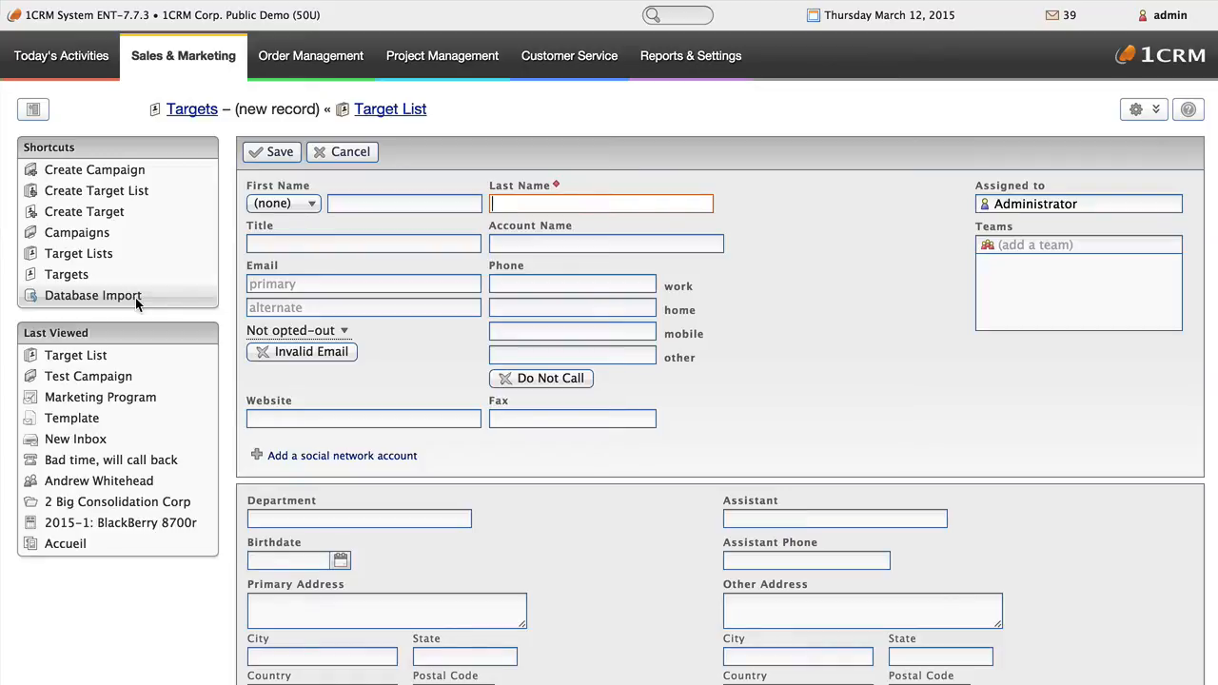
pyautogui.click(379, 205)
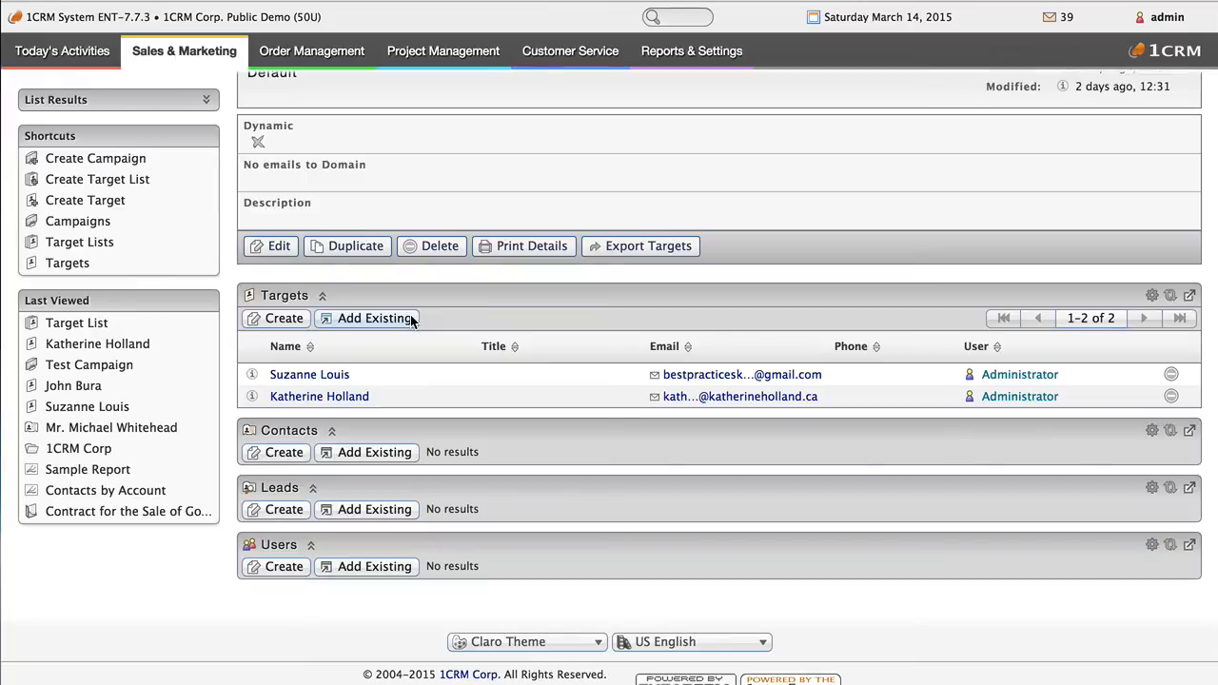
# Add the existing contacts from Start Over Trust, SEA REGION S A and Dirt Mining Ltd to the target list.
pyautogui.click(389, 454)
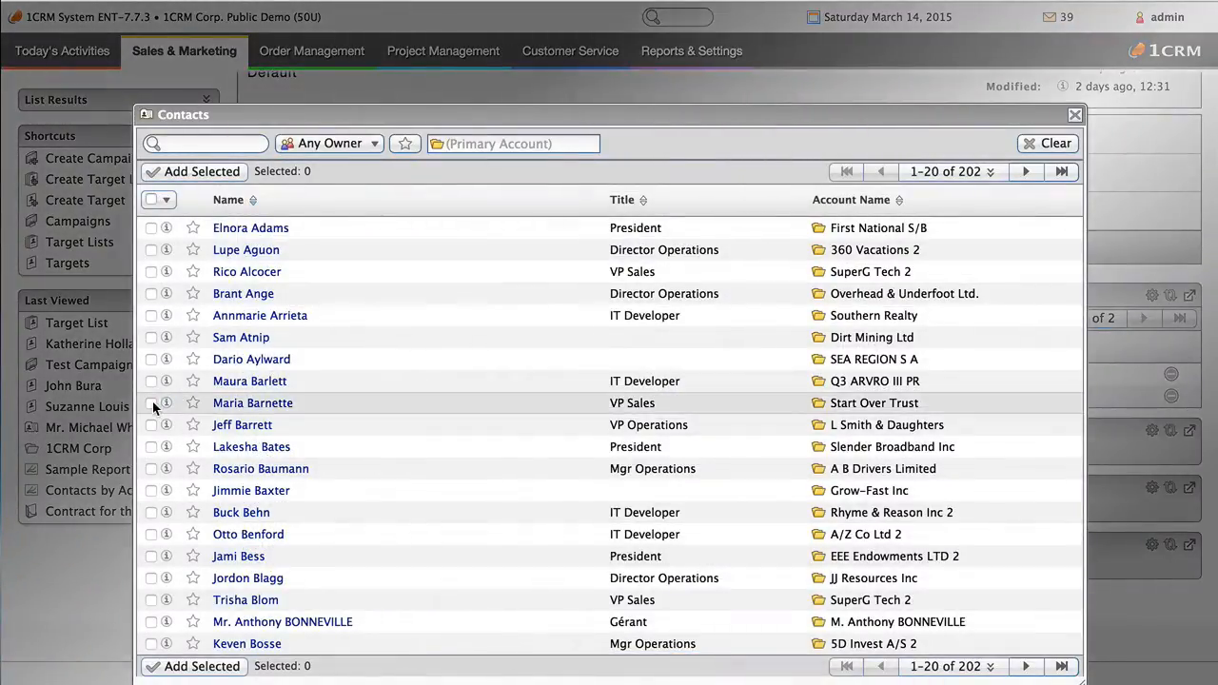
pyautogui.click(151, 402)
pyautogui.click(152, 359)
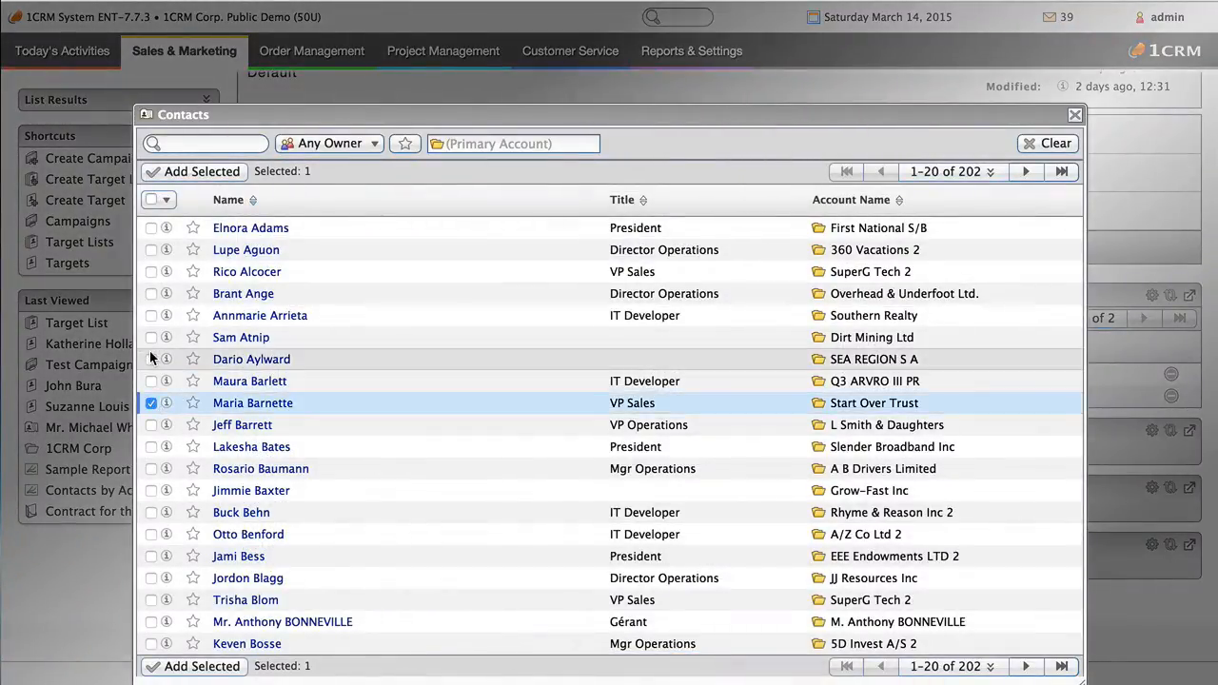
pyautogui.click(149, 337)
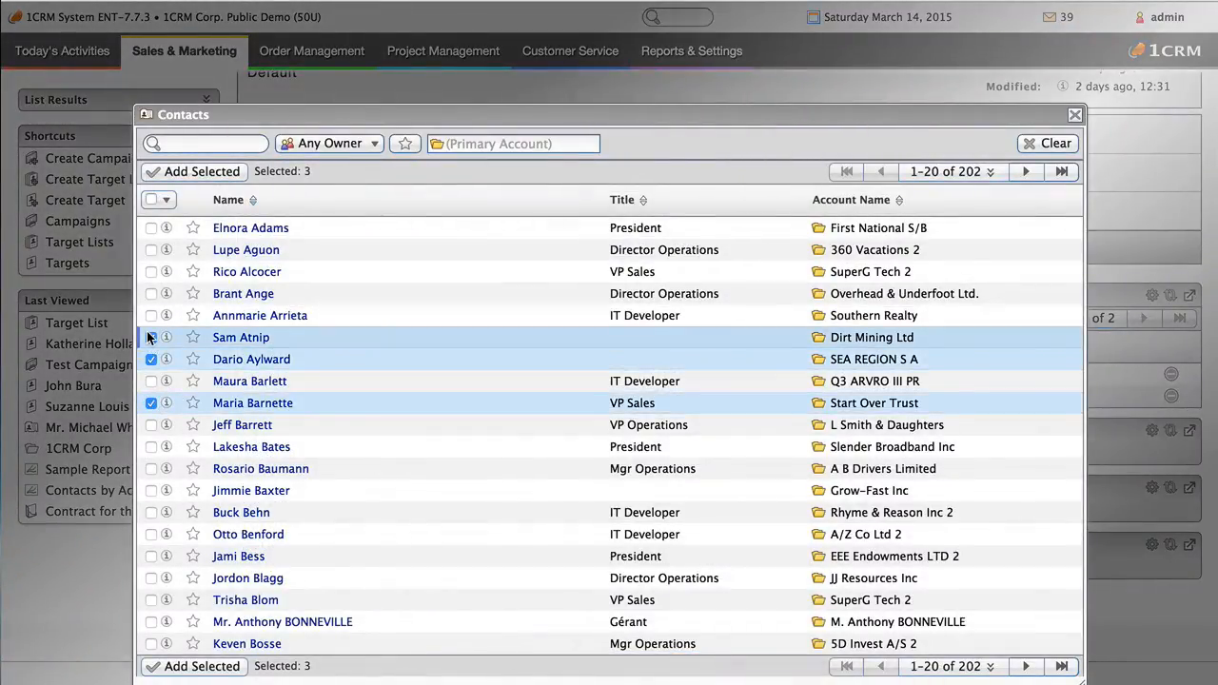
pyautogui.click(194, 666)
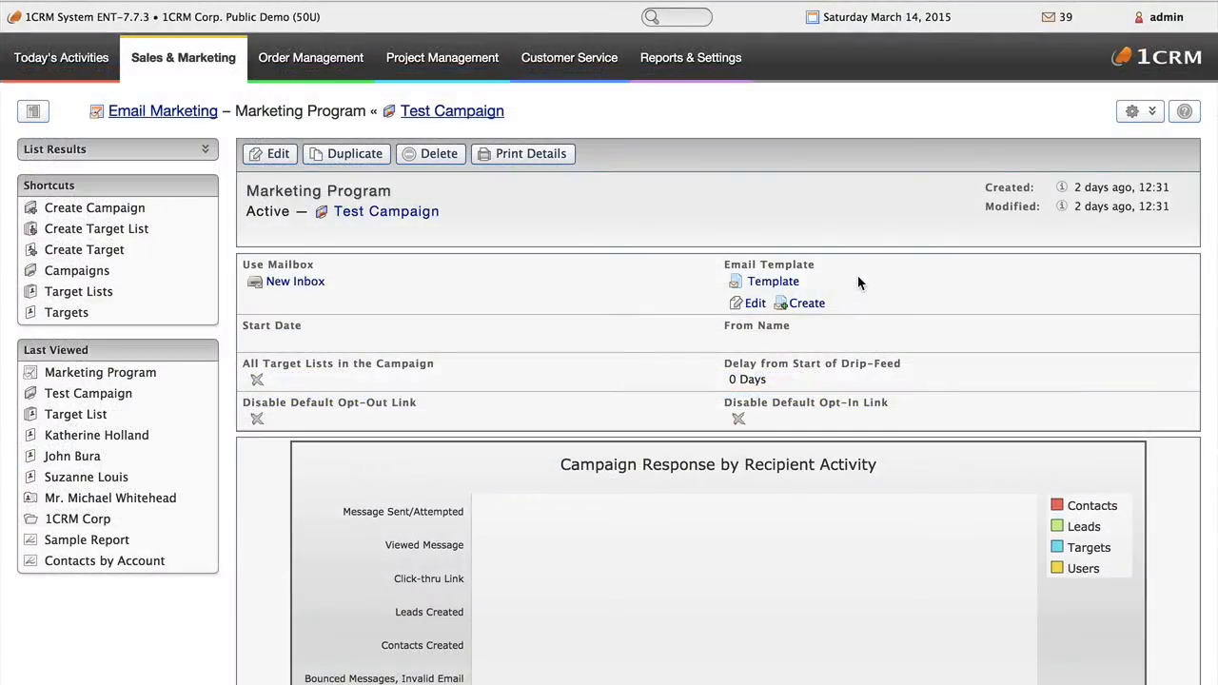
# Add the existing Target List to the target lists of the Marketing Program record.
pyautogui.scroll(-10, 857, 277)
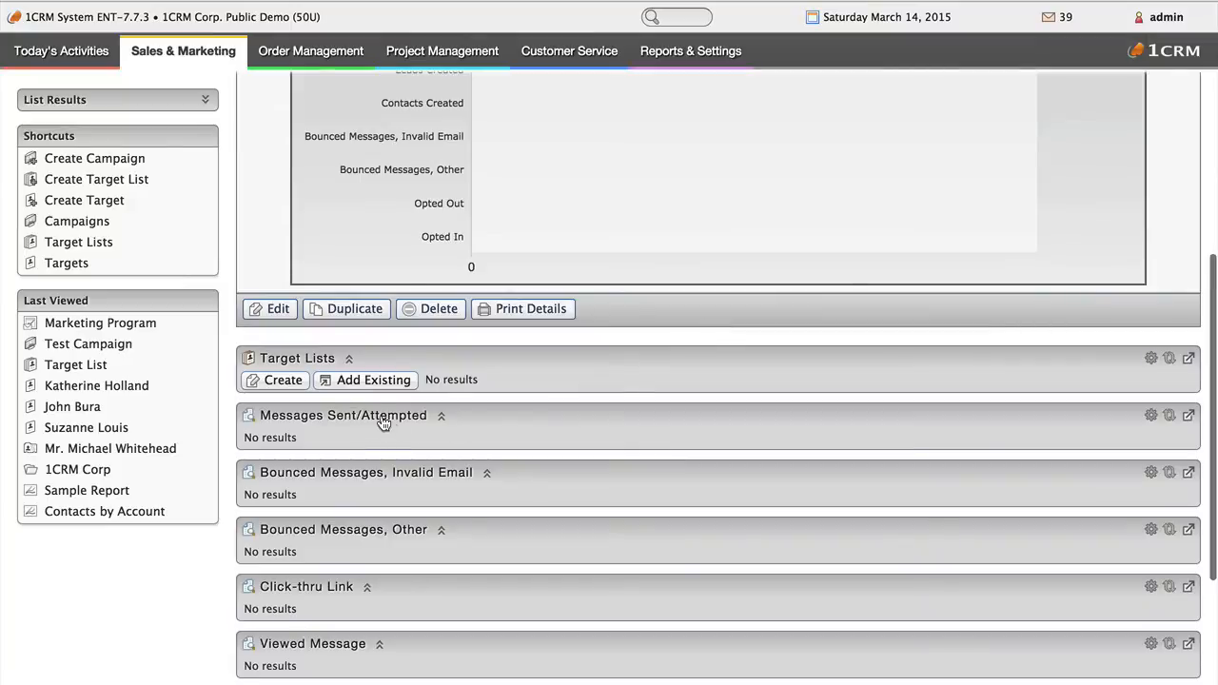
pyautogui.click(375, 381)
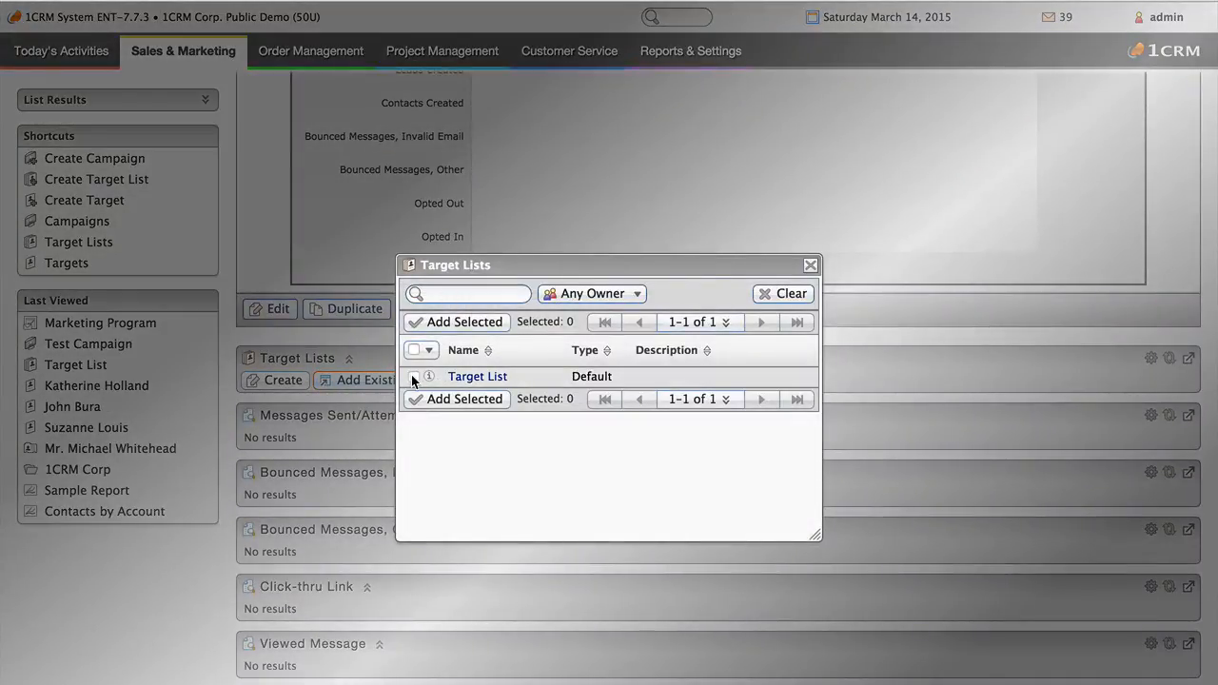
pyautogui.click(413, 376)
pyautogui.click(431, 399)
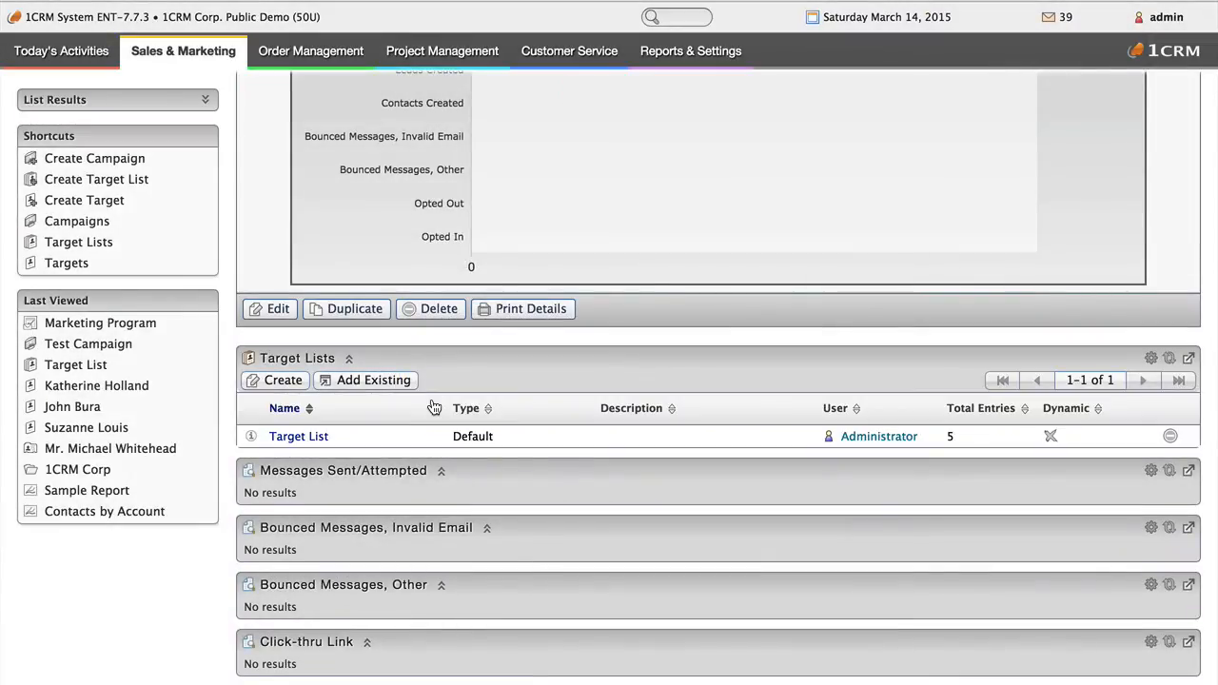
# Edit Target List, try making it dynamic and preview the filter options for adding targets and contacts.
pyautogui.click(383, 382)
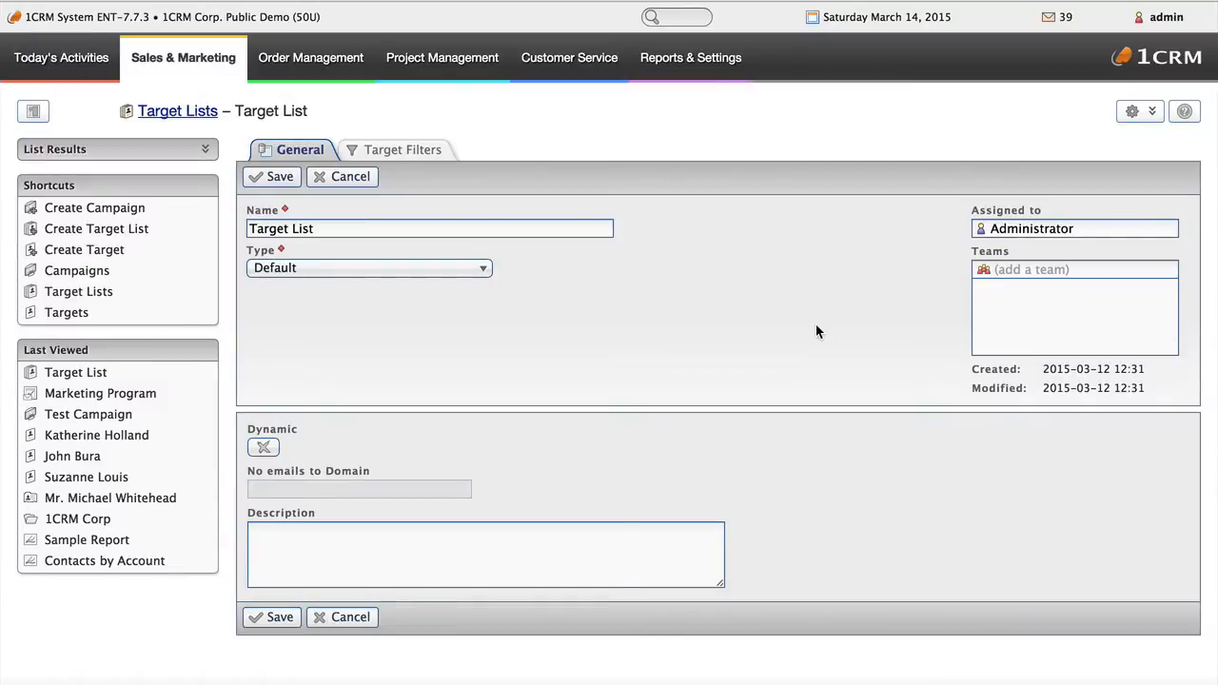
pyautogui.click(264, 448)
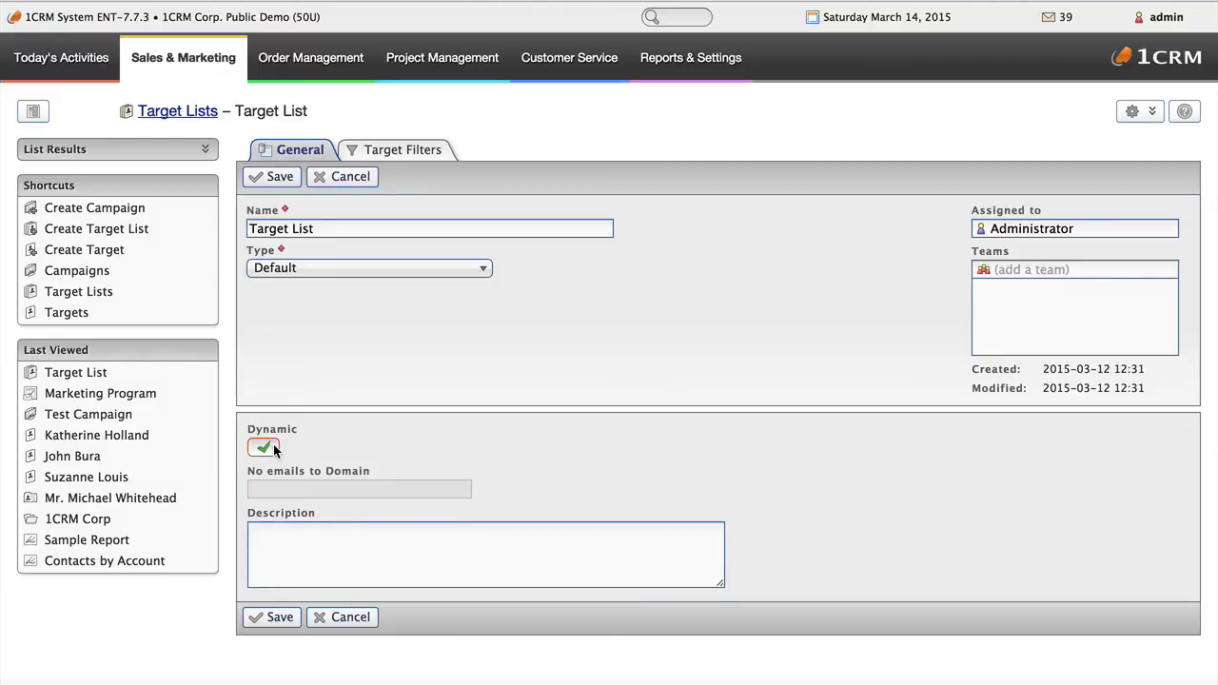
pyautogui.click(428, 150)
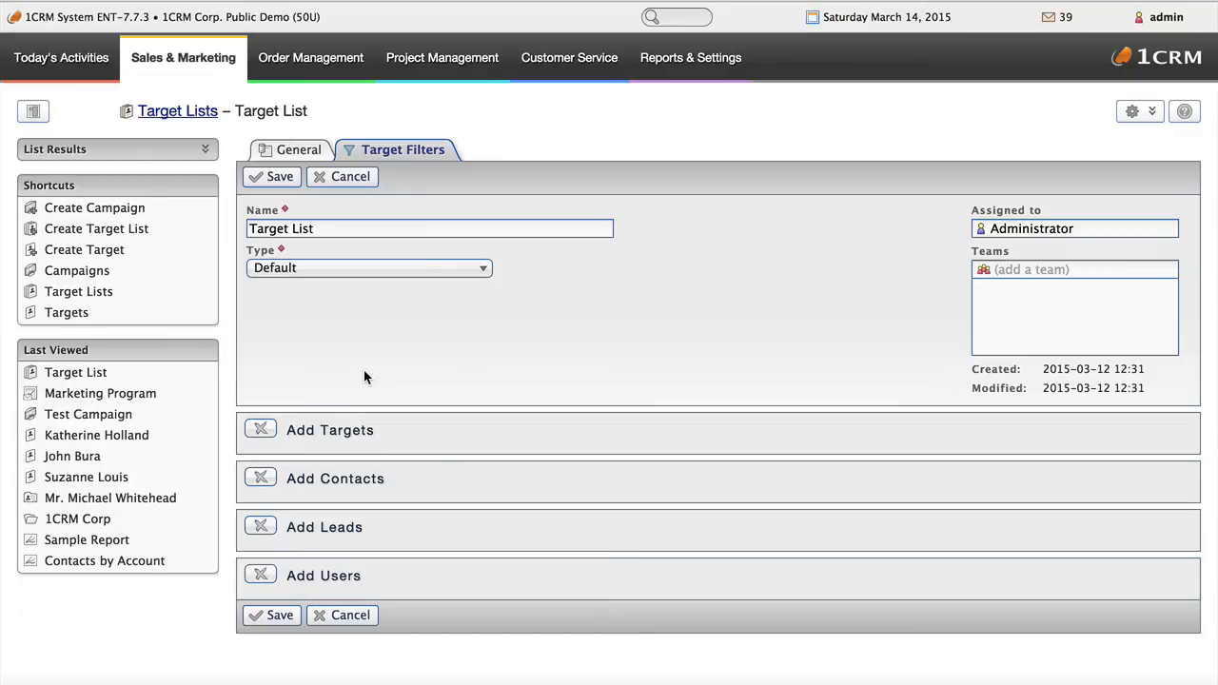
pyautogui.click(261, 430)
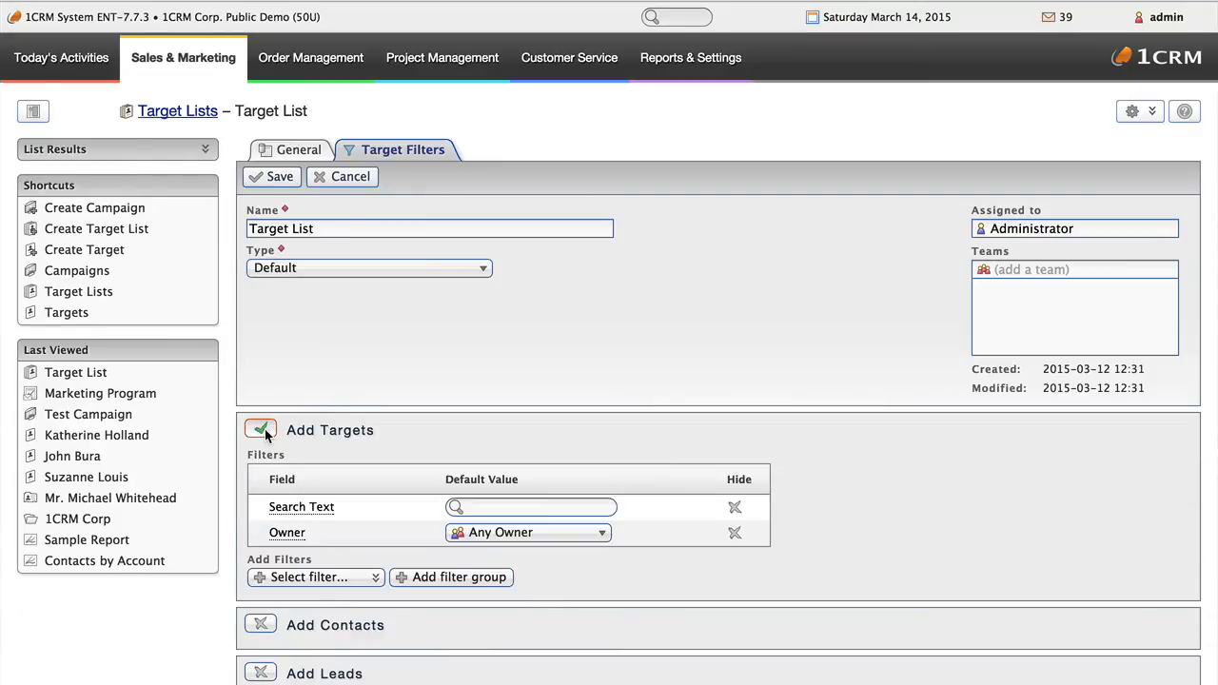
pyautogui.click(263, 429)
pyautogui.click(259, 479)
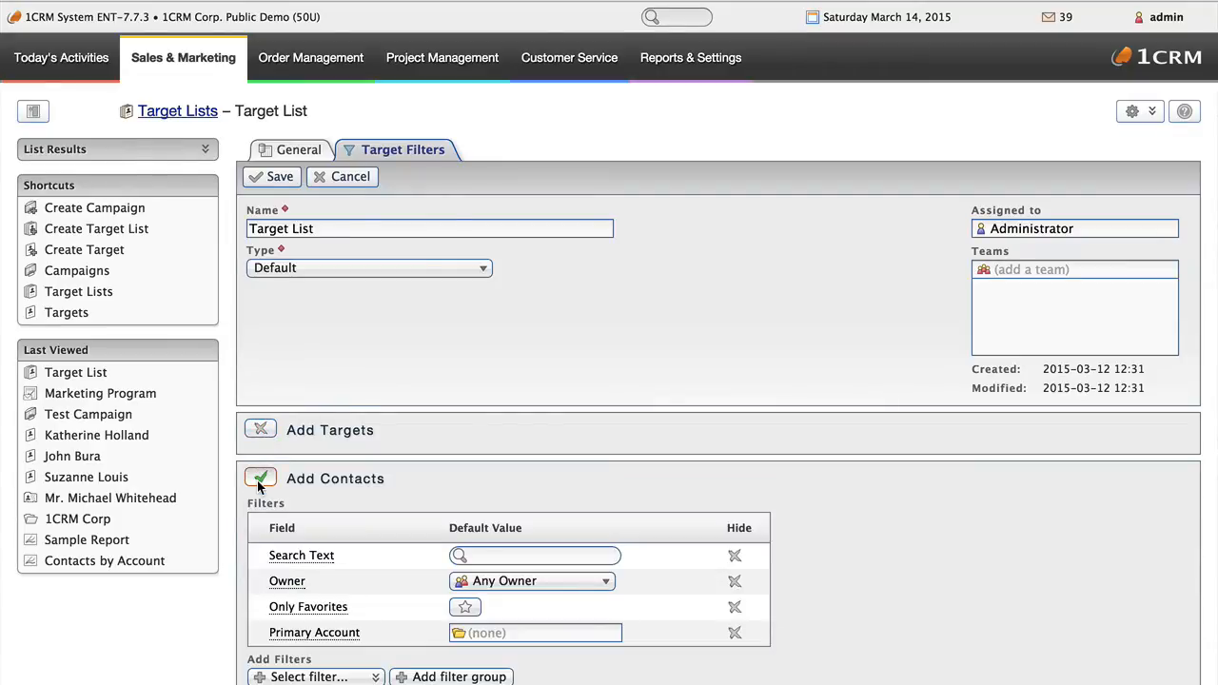
pyautogui.click(257, 479)
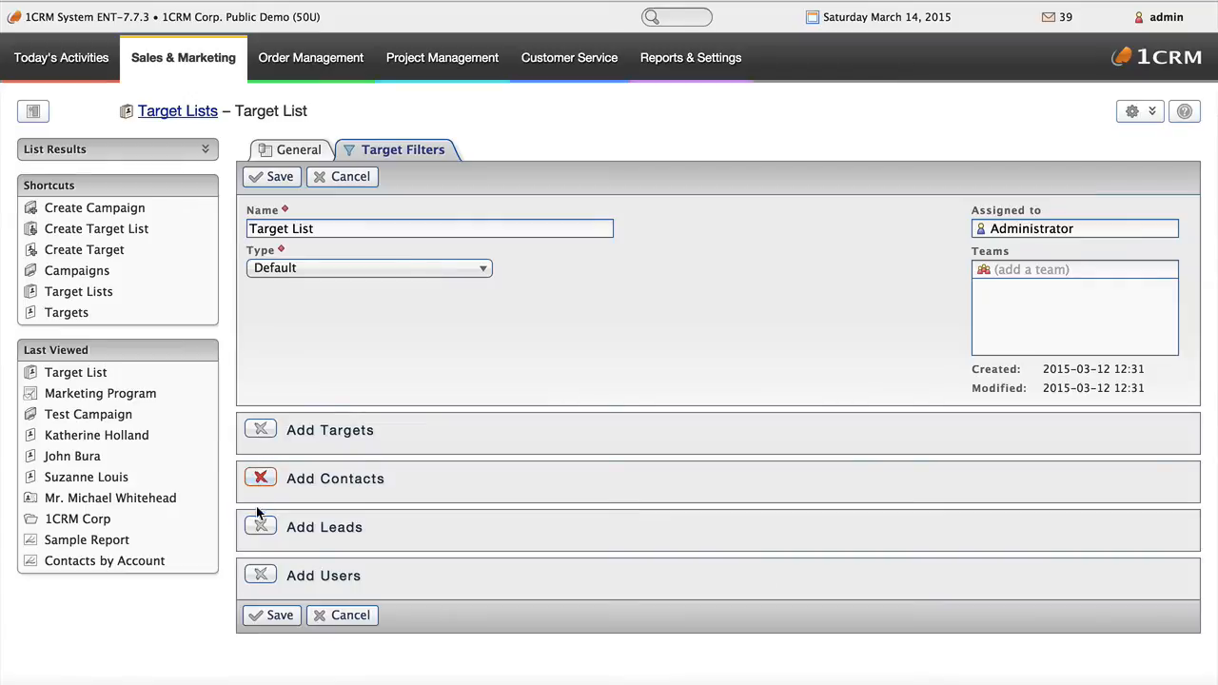
# Preview the dynamic filter options for adding leads and users, including the selectable lead fields, and discard the target list edits.
pyautogui.click(255, 525)
pyautogui.scroll(-4, 256, 525)
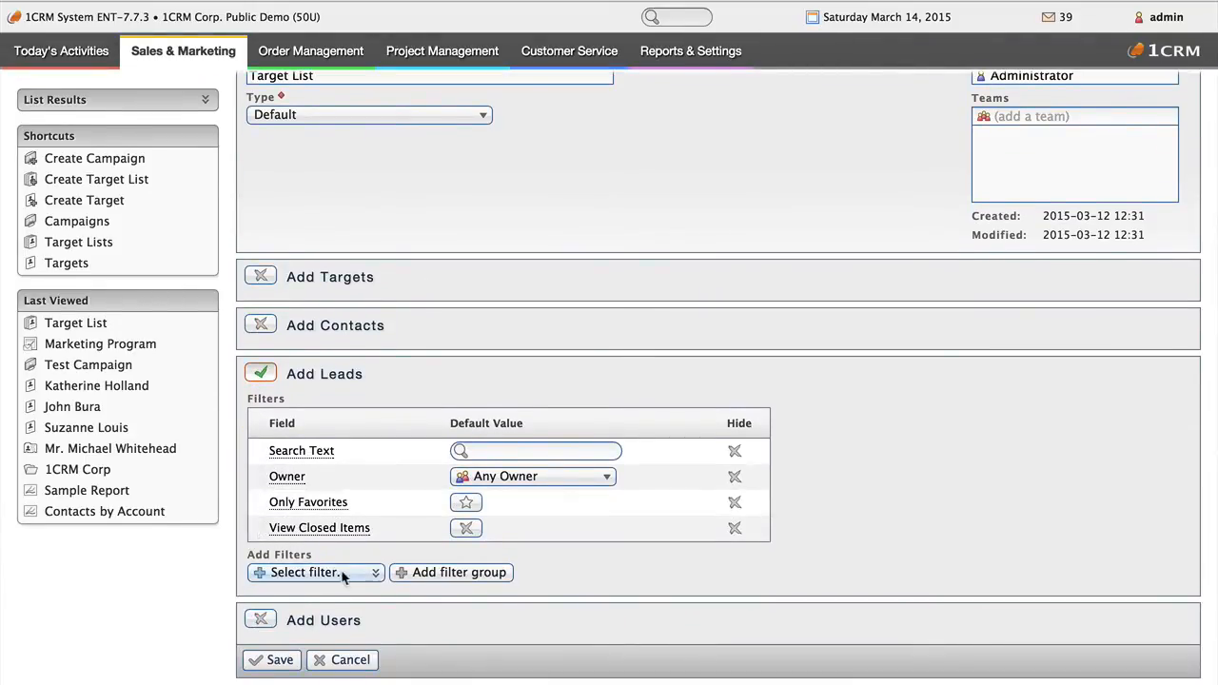
pyautogui.click(366, 572)
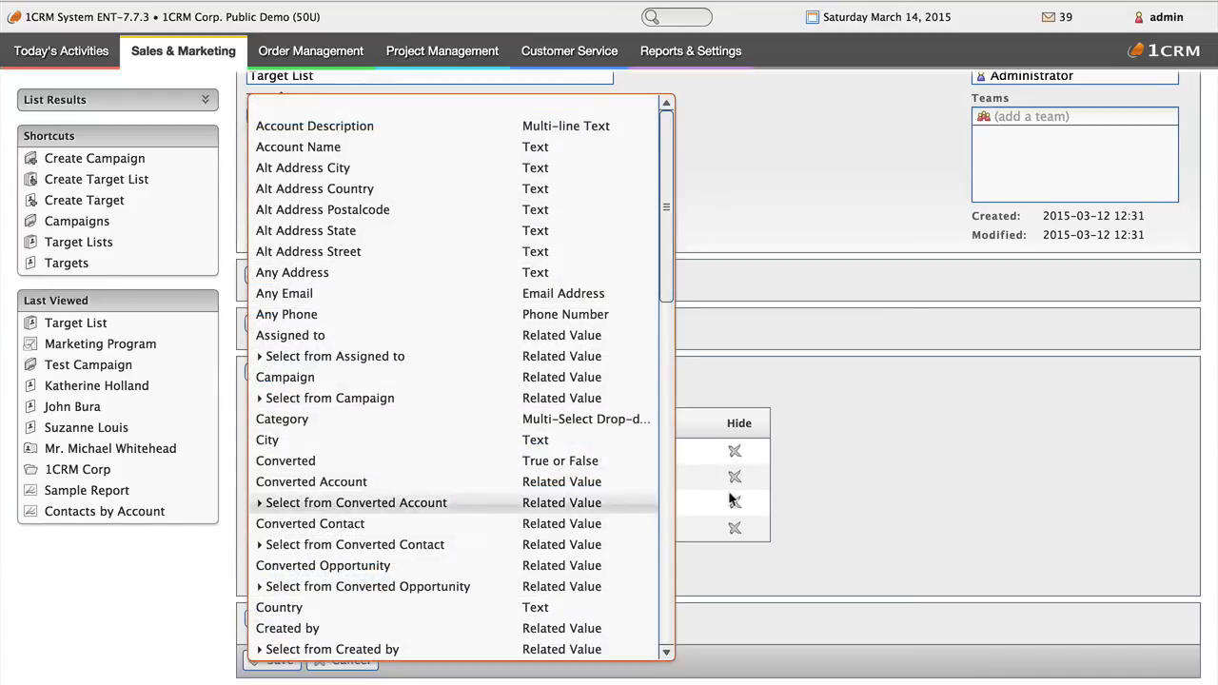
pyautogui.click(813, 507)
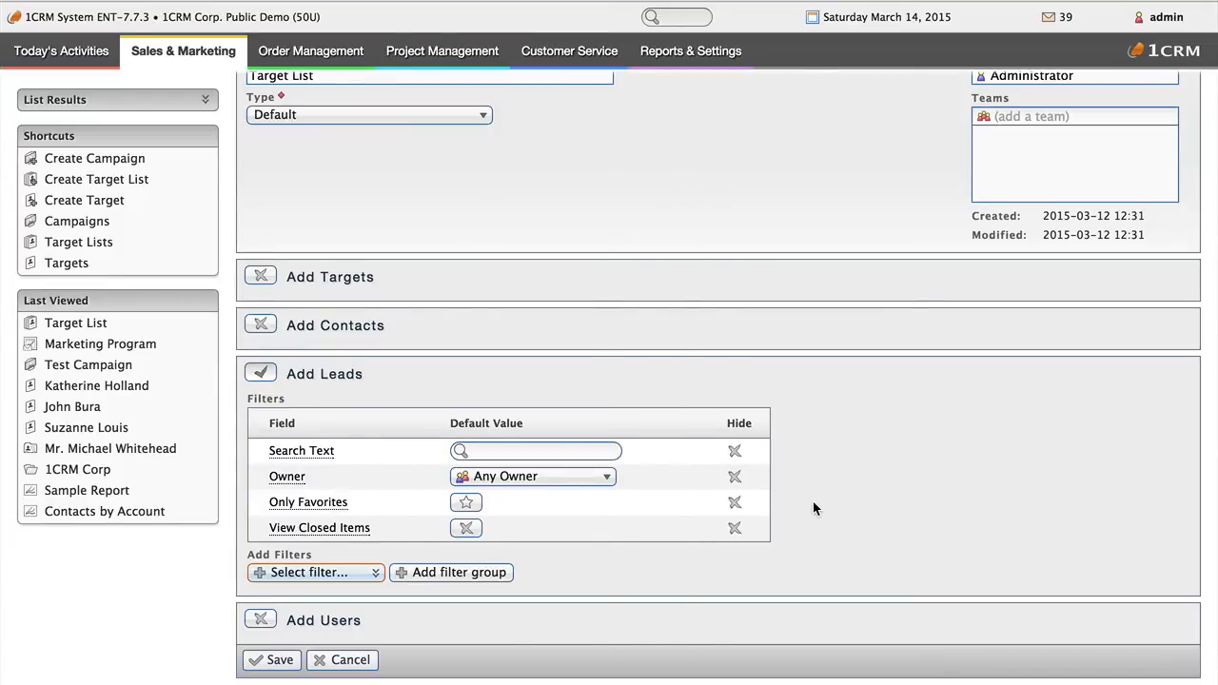
pyautogui.click(262, 619)
pyautogui.scroll(-5, 388, 620)
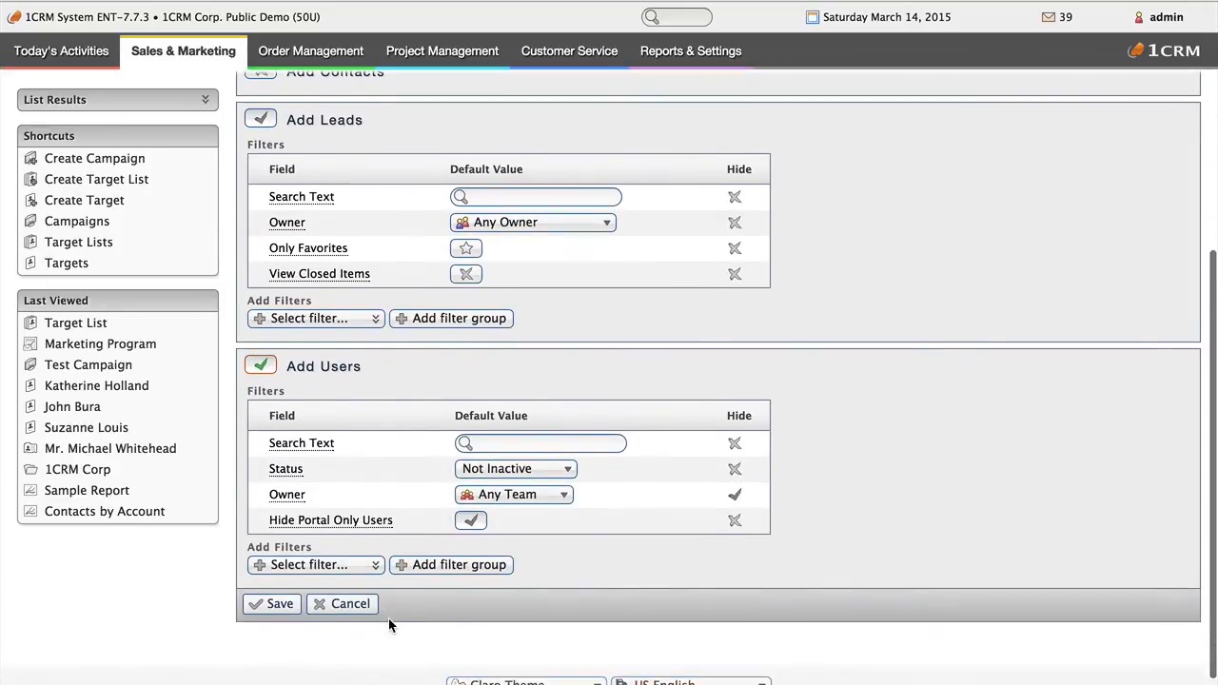
pyautogui.scroll(1, 388, 620)
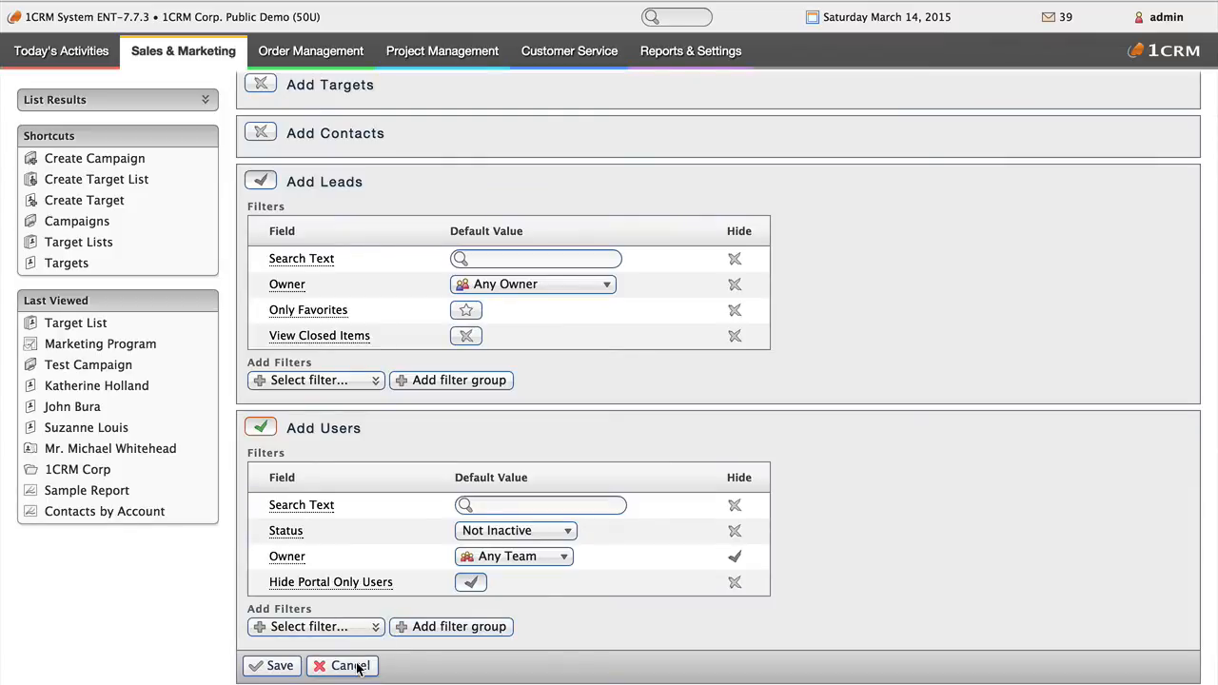
pyautogui.click(357, 668)
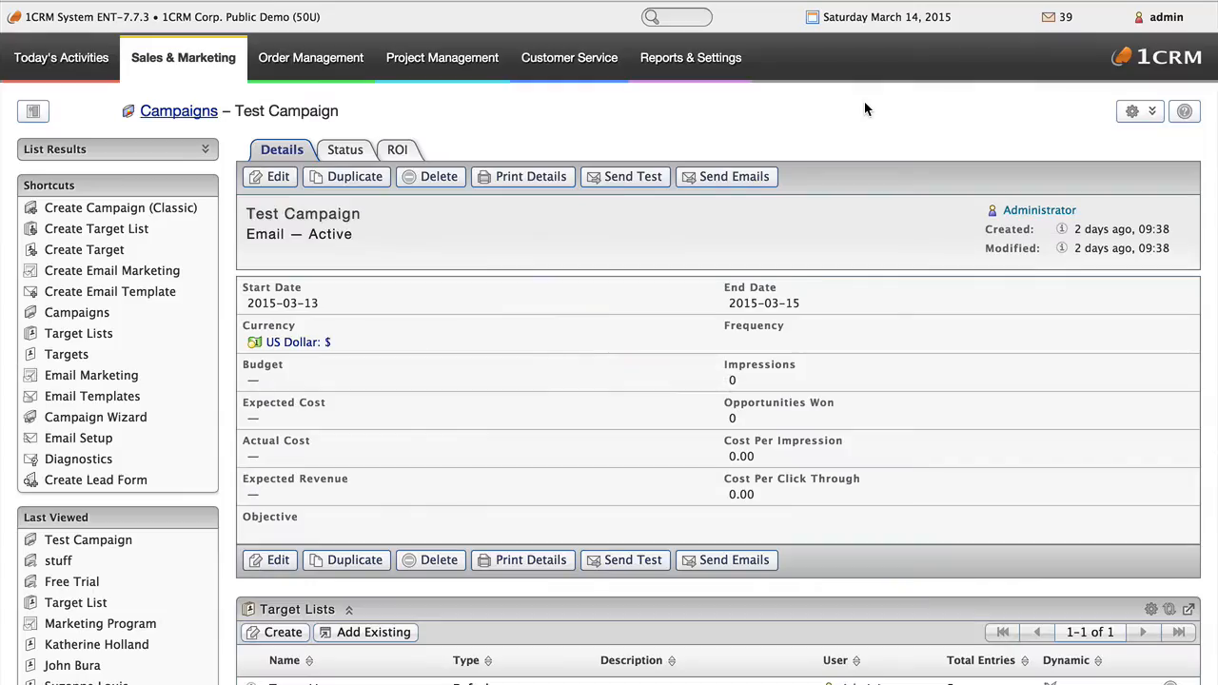
pyautogui.scroll(-5, 865, 184)
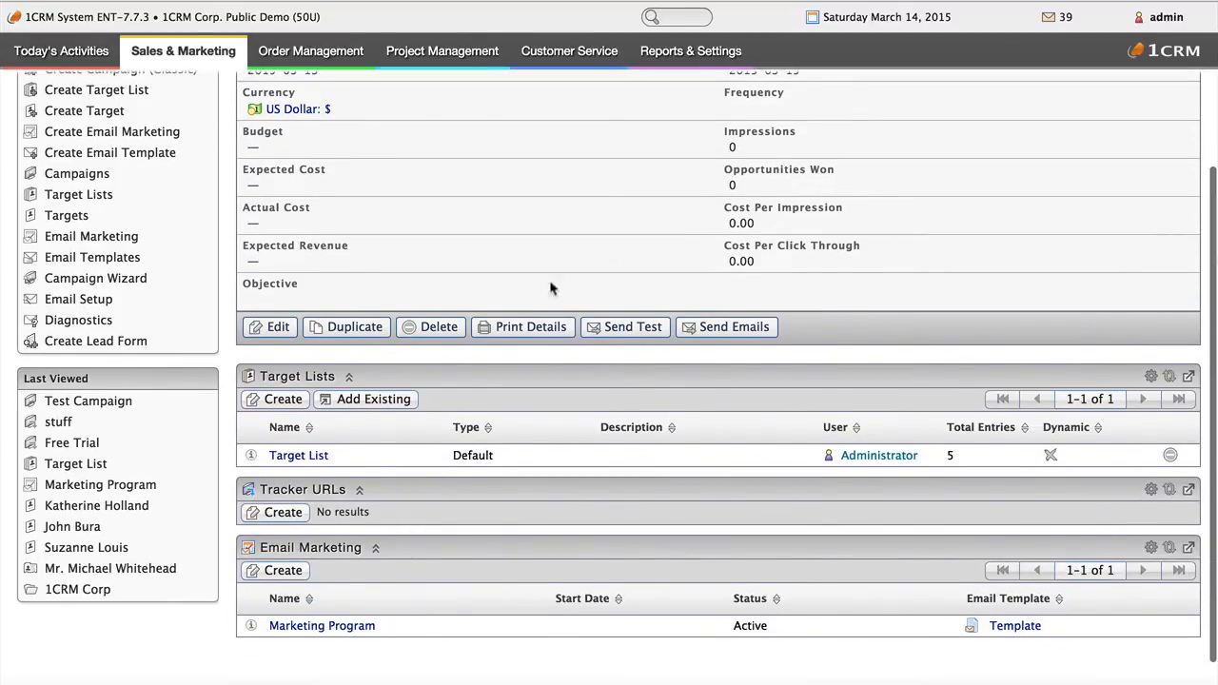
pyautogui.click(285, 512)
pyautogui.write('F')
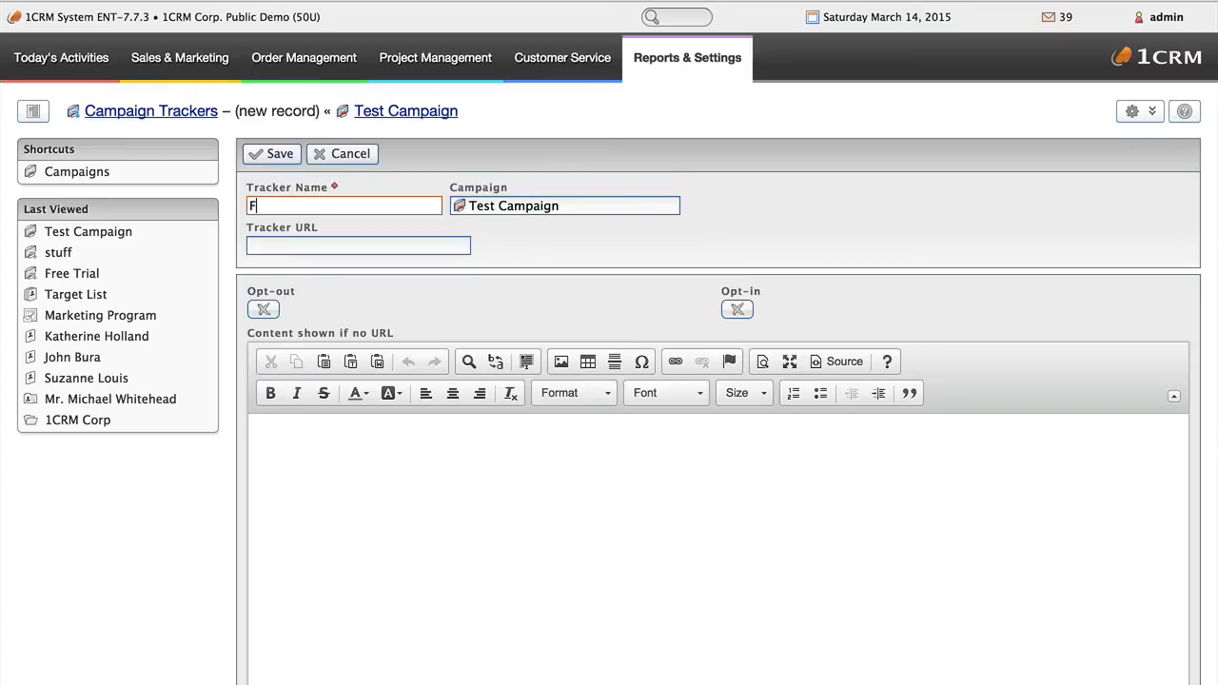
pyautogui.write('ree Trial')
pyautogui.click(329, 247)
pyautogui.write('http://www.1crm.com/free-trial/')
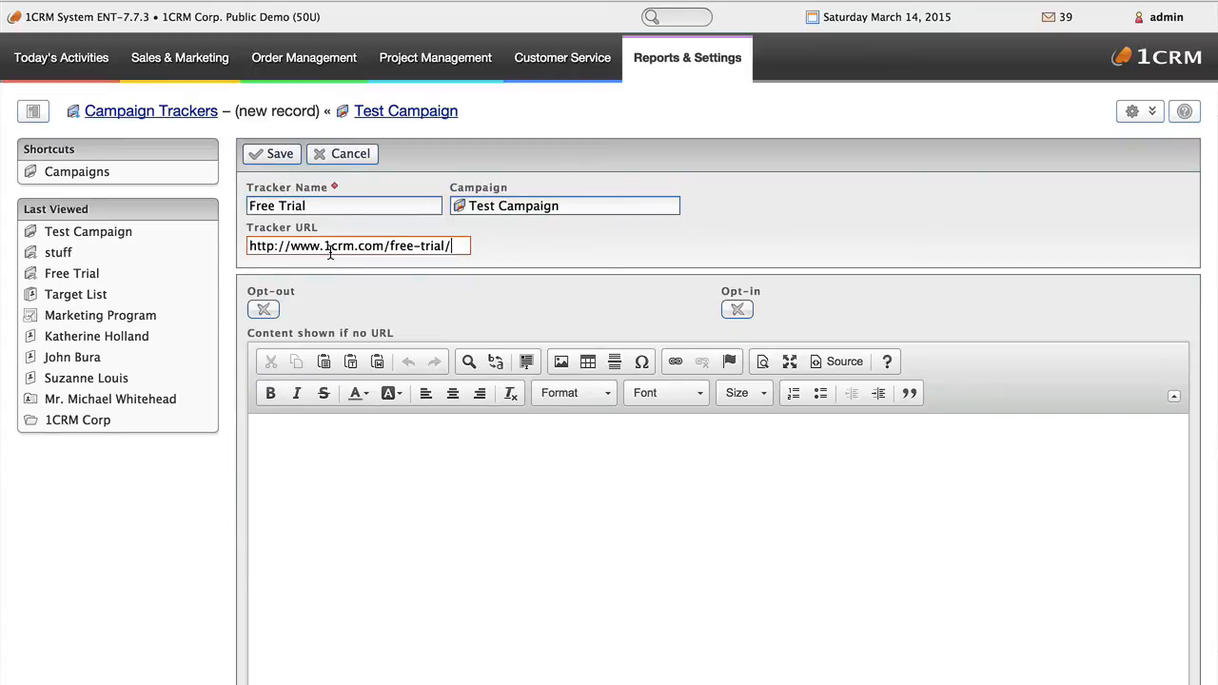
pyautogui.click(278, 154)
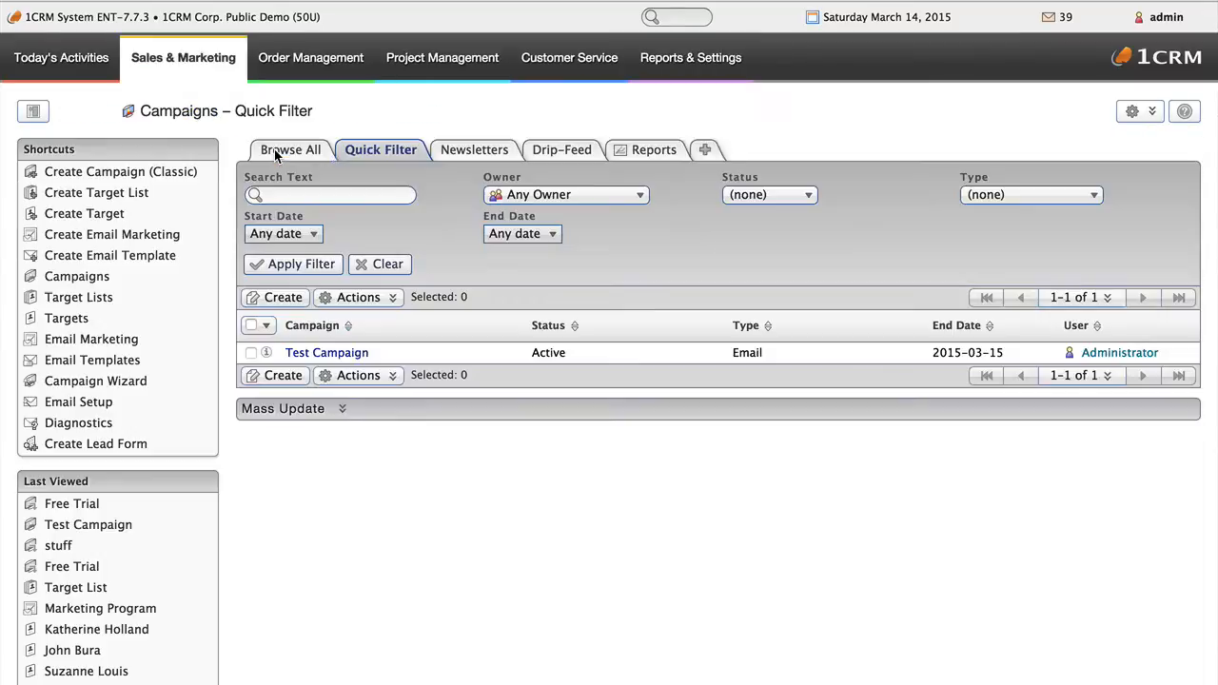
pyautogui.click(308, 356)
pyautogui.scroll(-5, 311, 363)
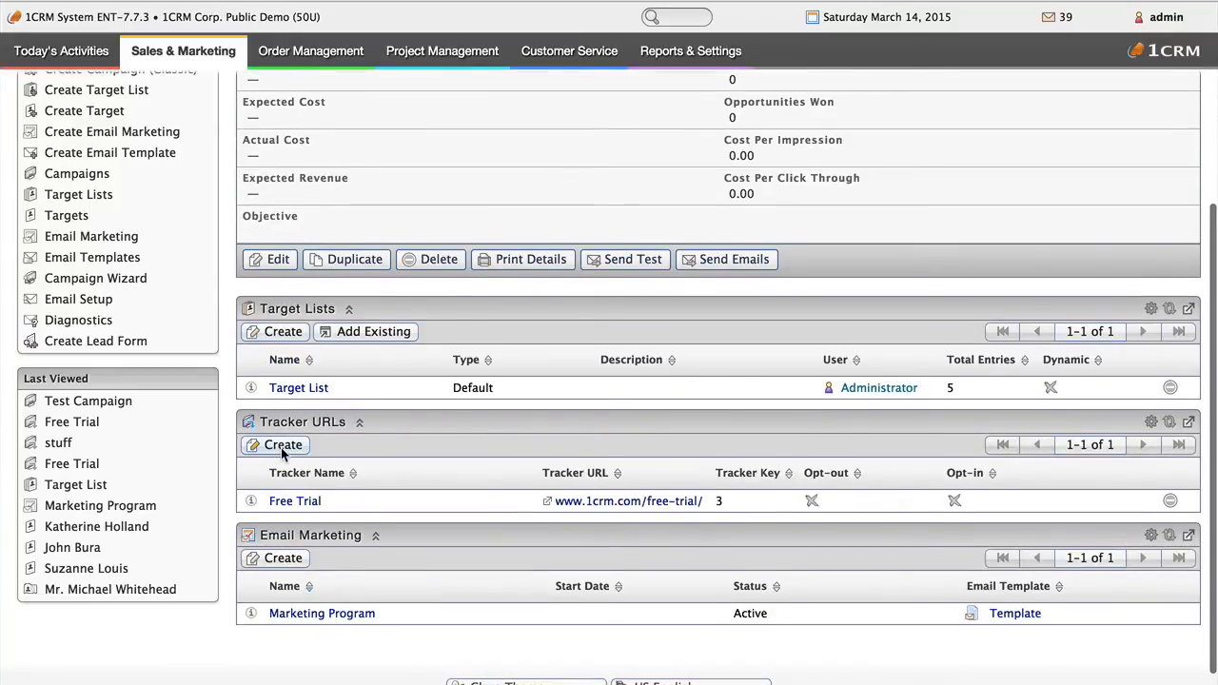
pyautogui.click(280, 447)
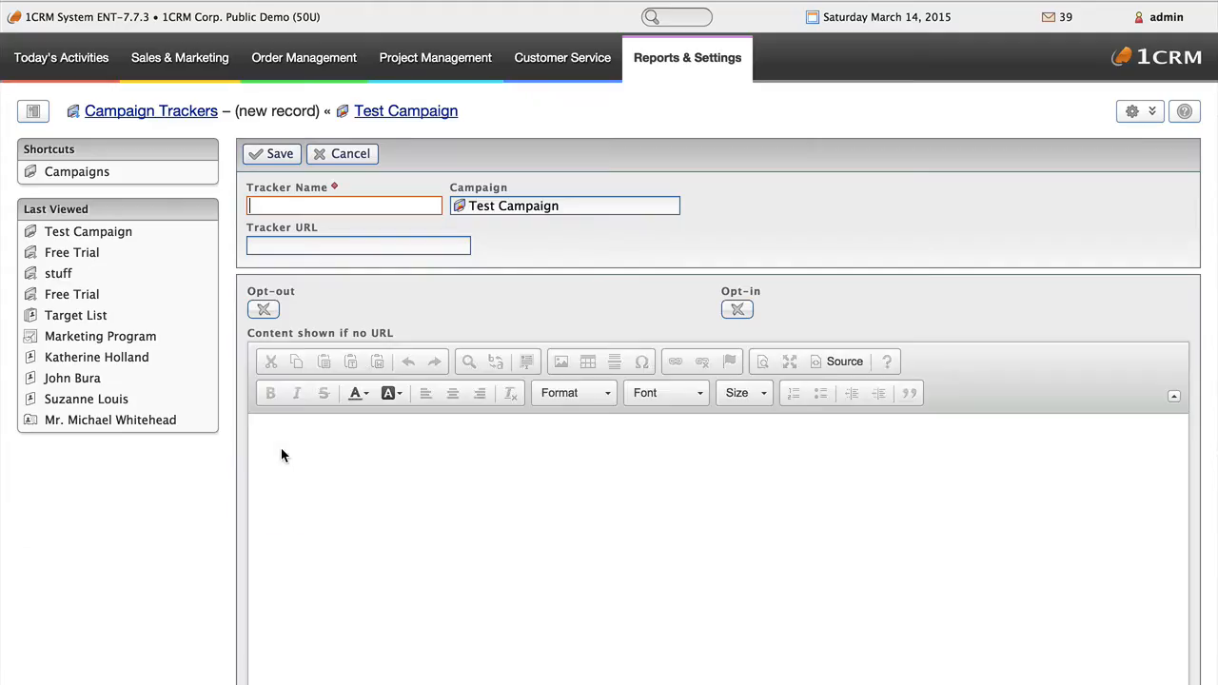
pyautogui.write('Live Demo')
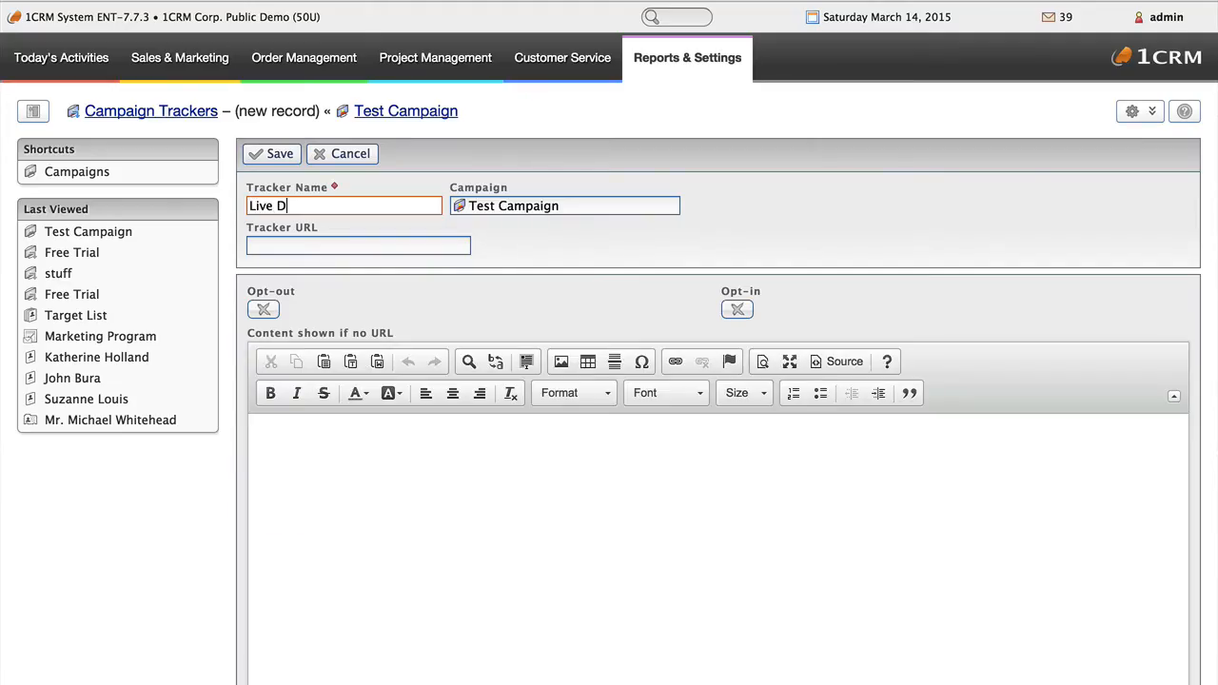
pyautogui.click(333, 251)
pyautogui.write('http')
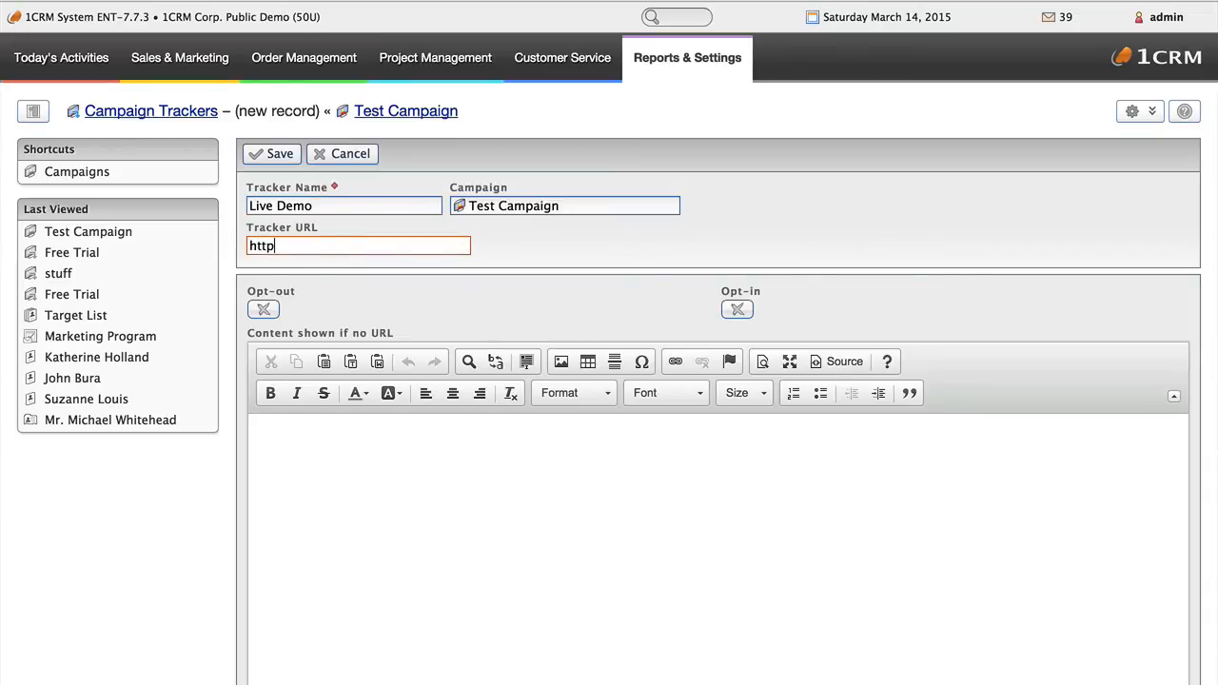
pyautogui.write('://www.1crm.com/live')
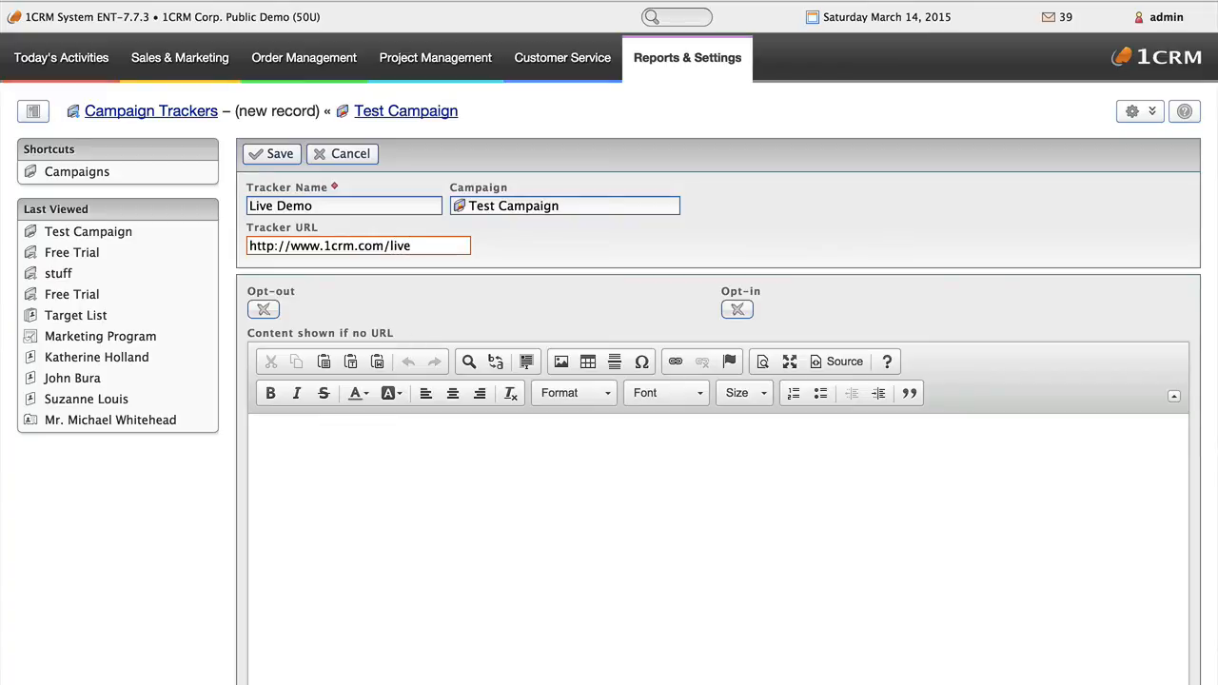
pyautogui.write('-demo/')
pyautogui.click(279, 158)
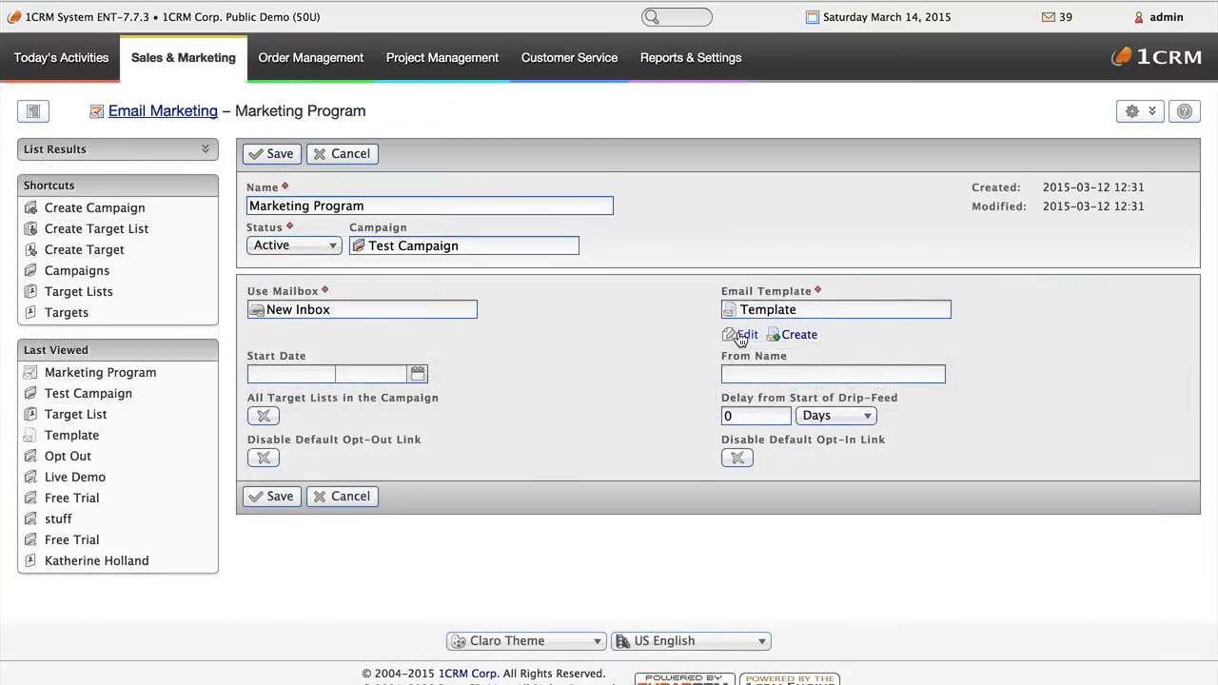
pyautogui.click(738, 332)
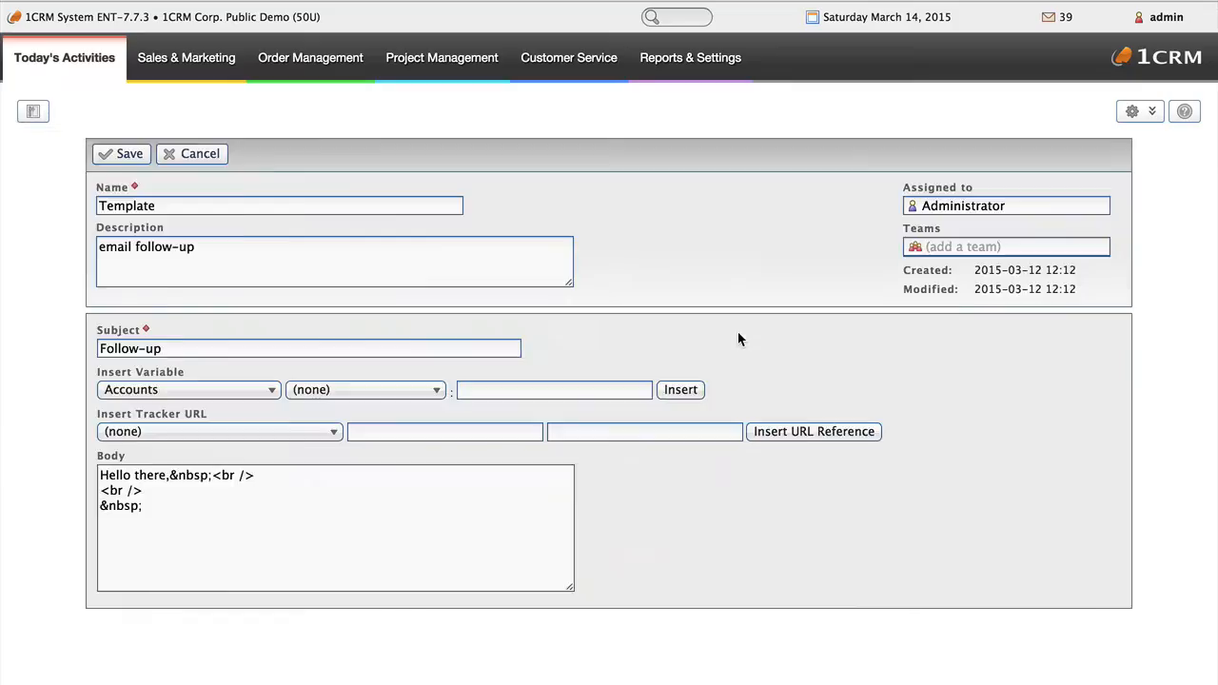
pyautogui.scroll(-3, 740, 339)
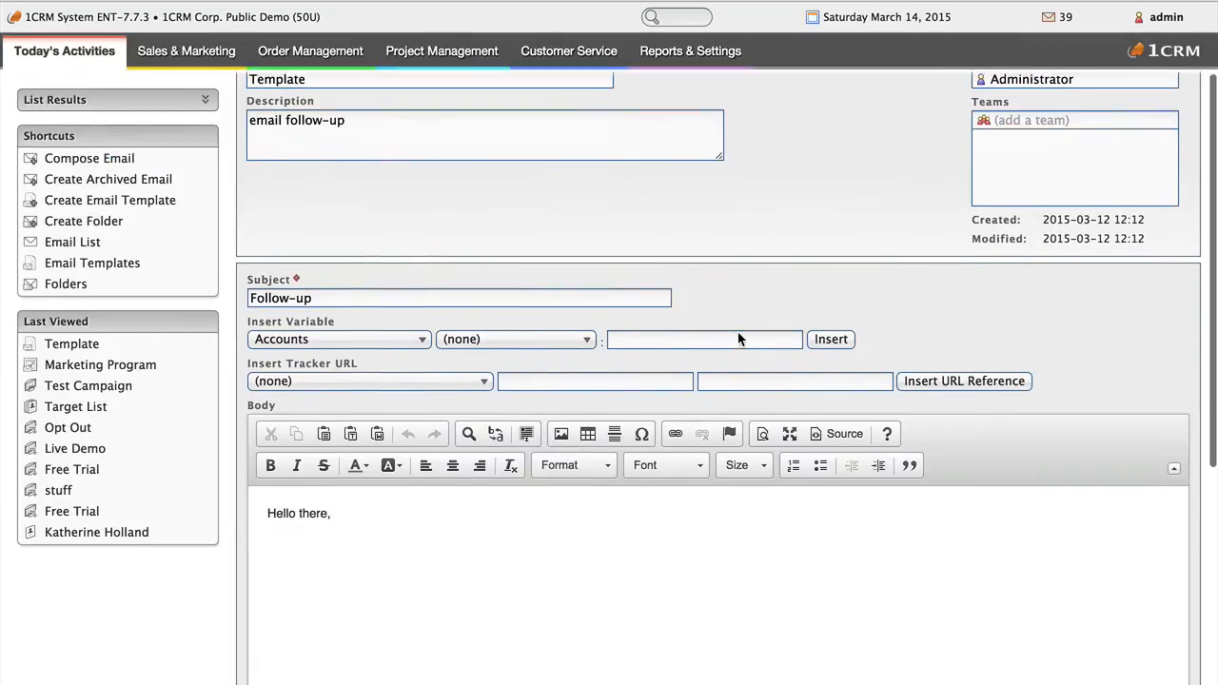
pyautogui.click(386, 487)
pyautogui.press('Return')
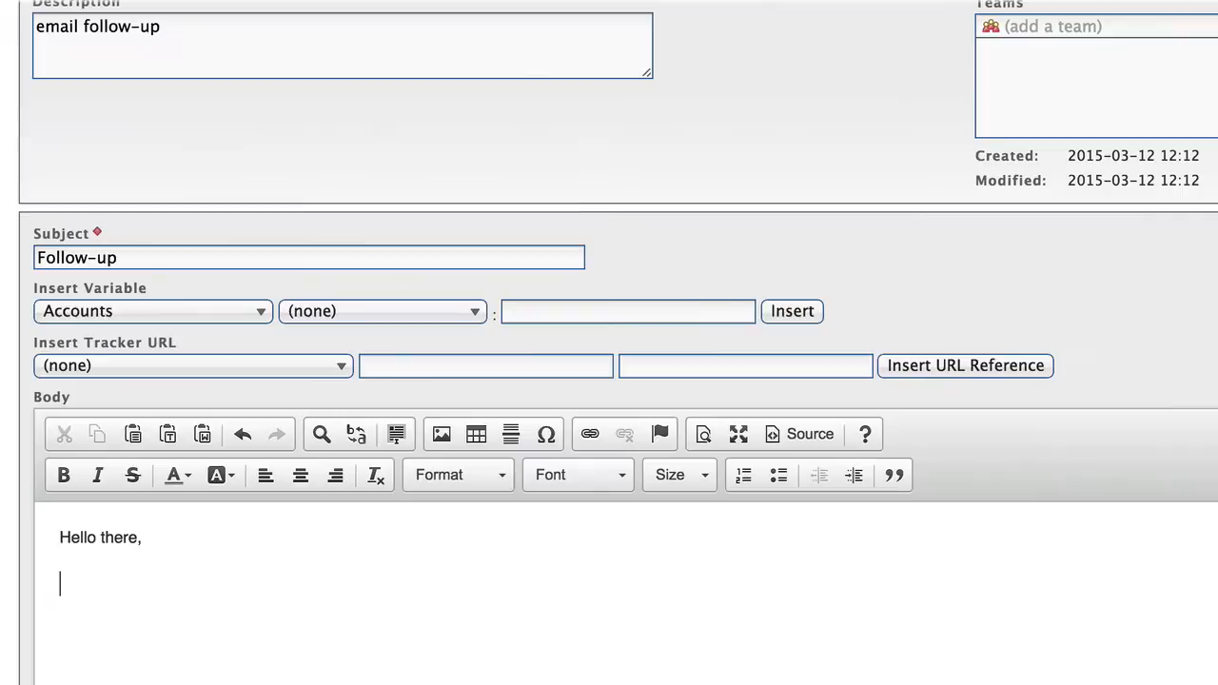
pyautogui.click(163, 365)
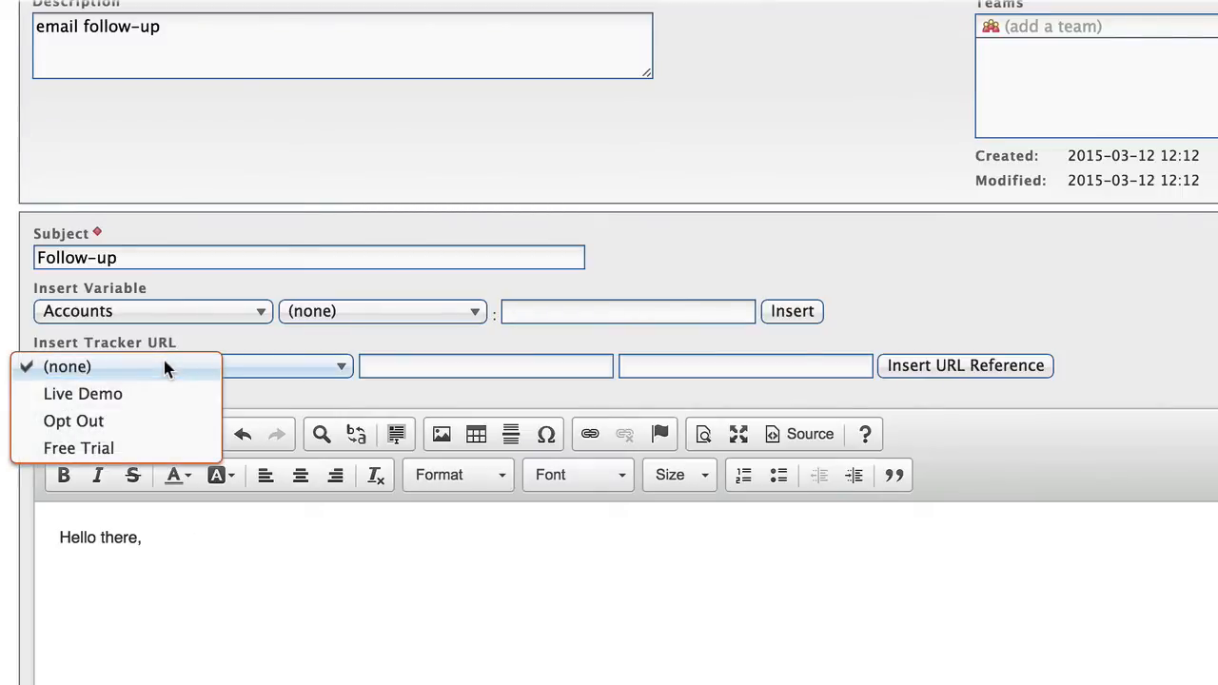
pyautogui.click(133, 445)
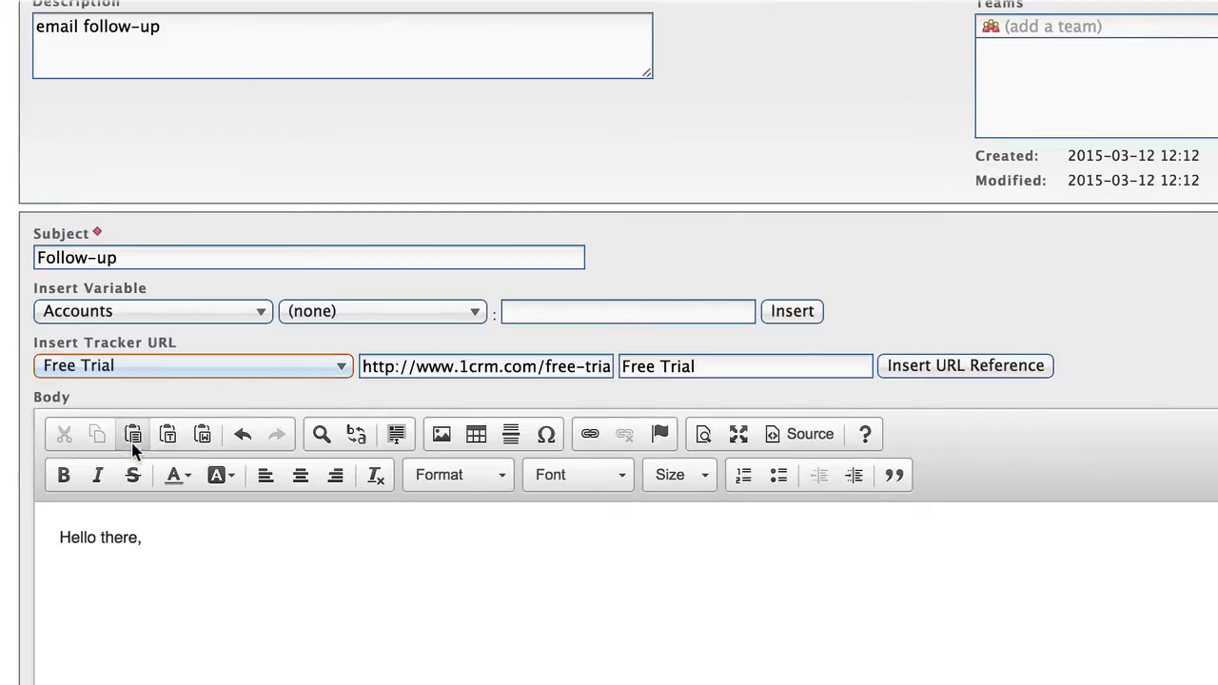
pyautogui.click(911, 371)
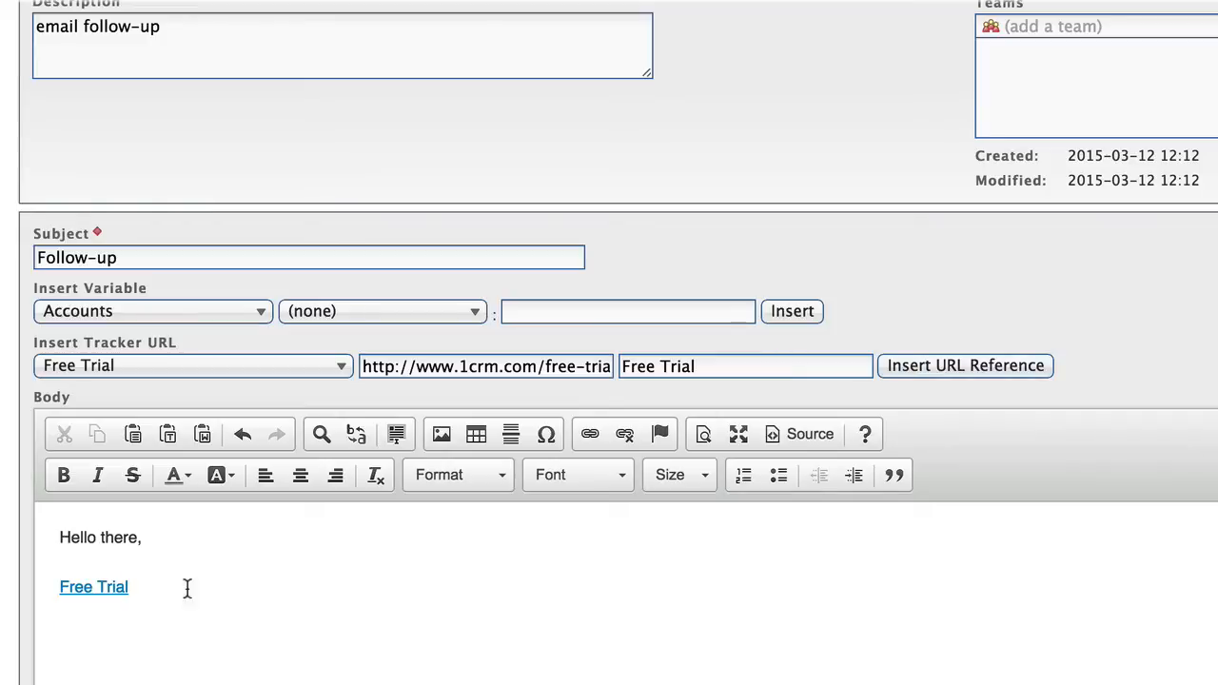
pyautogui.click(589, 437)
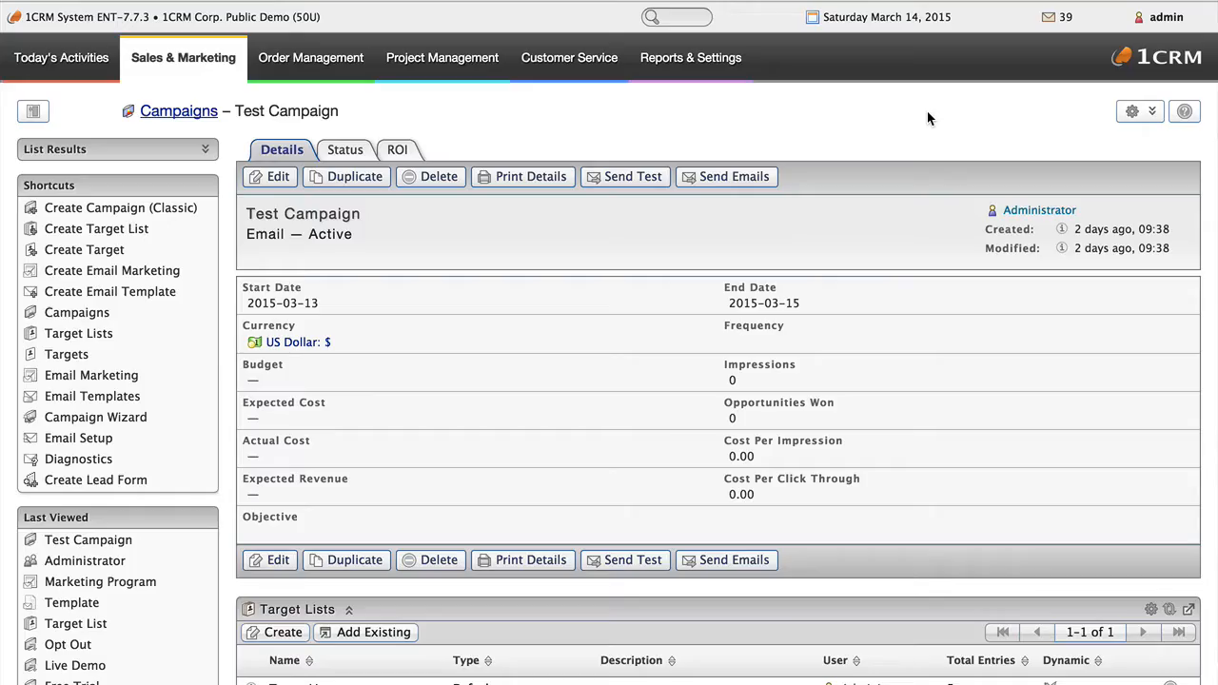
# Review Test Campaign's setup, examine the email and scheduler components in the campaign diagnostics, and return to the campaign.
pyautogui.scroll(-5, 927, 111)
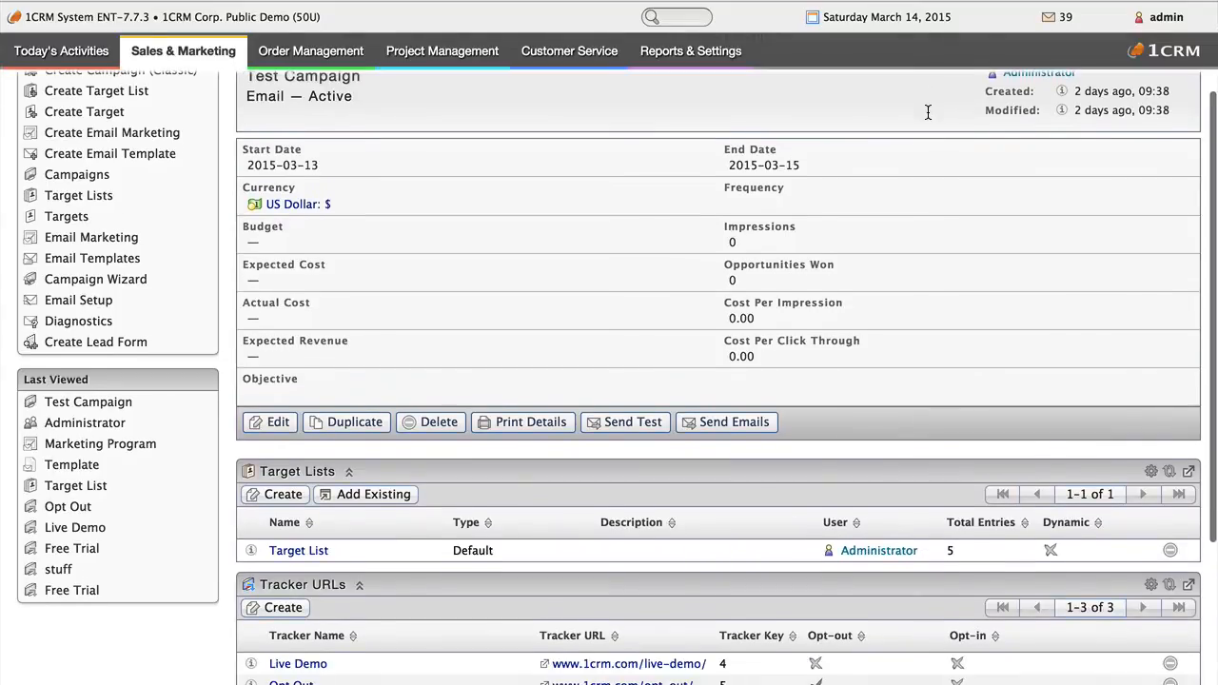
pyautogui.scroll(7, 928, 118)
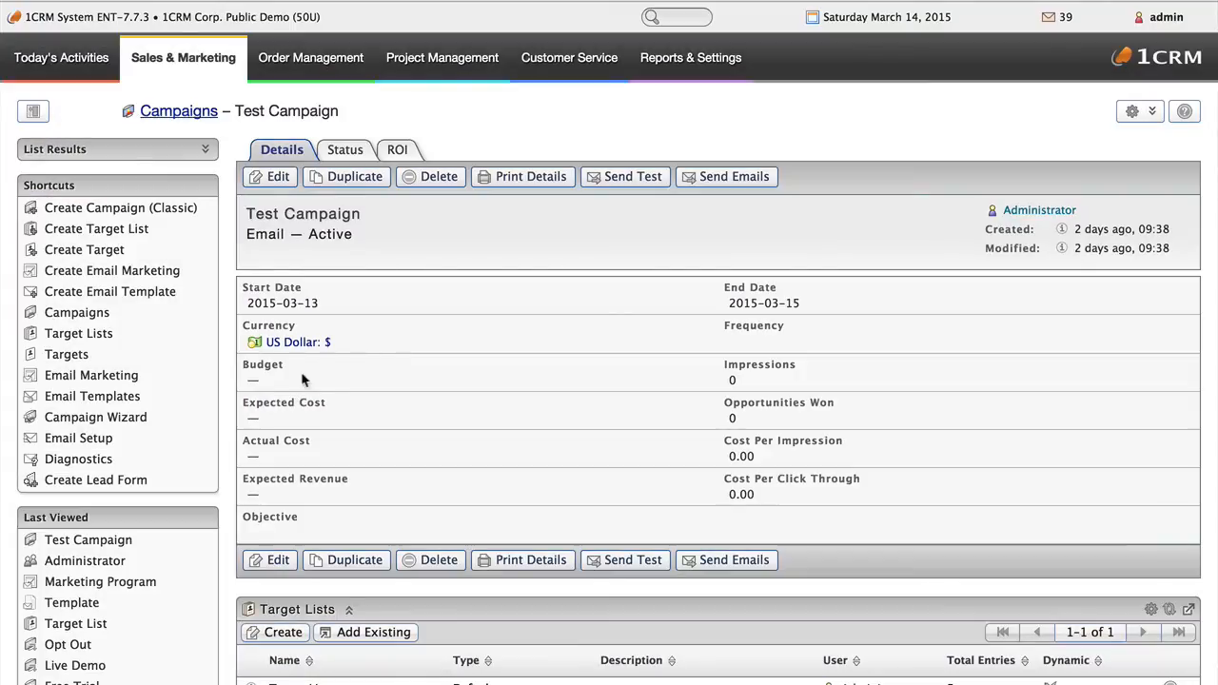
pyautogui.click(103, 461)
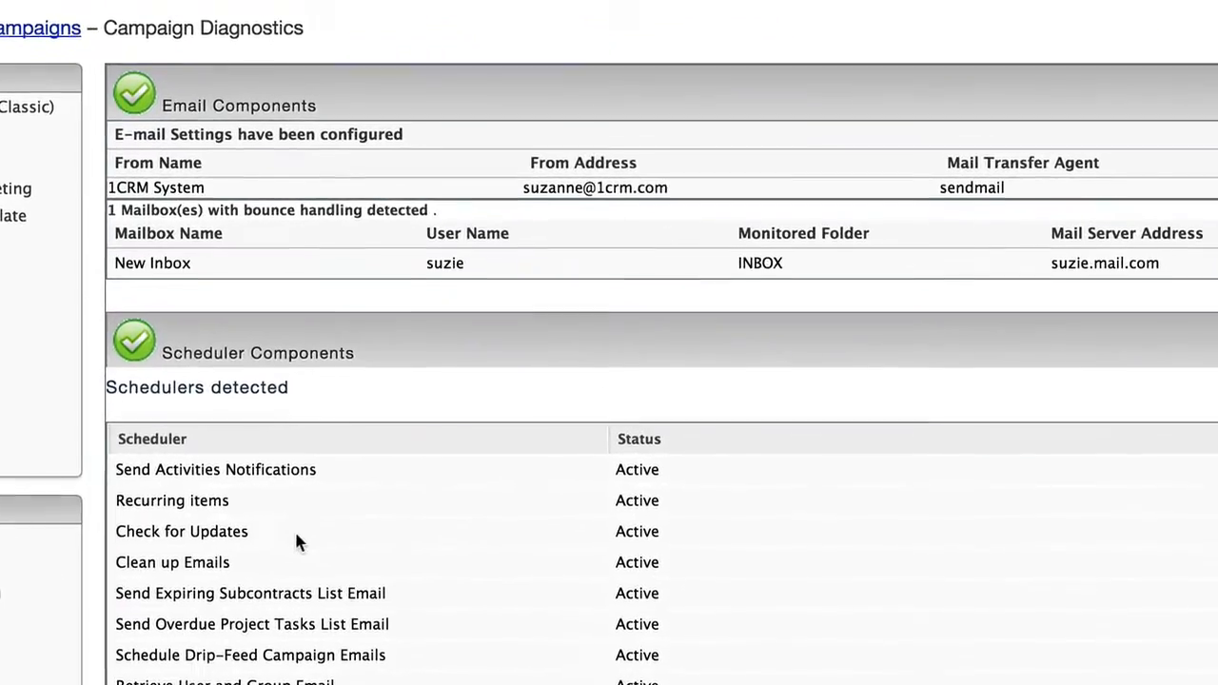
pyautogui.scroll(-5, 295, 541)
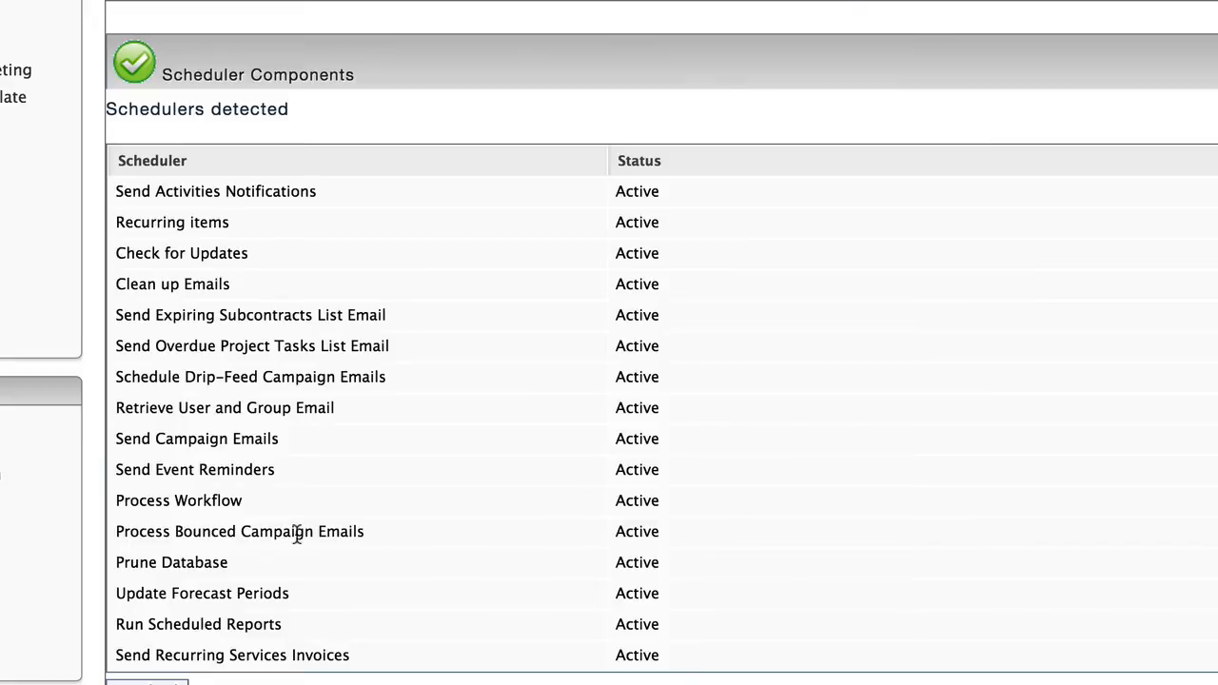
pyautogui.scroll(6, 296, 535)
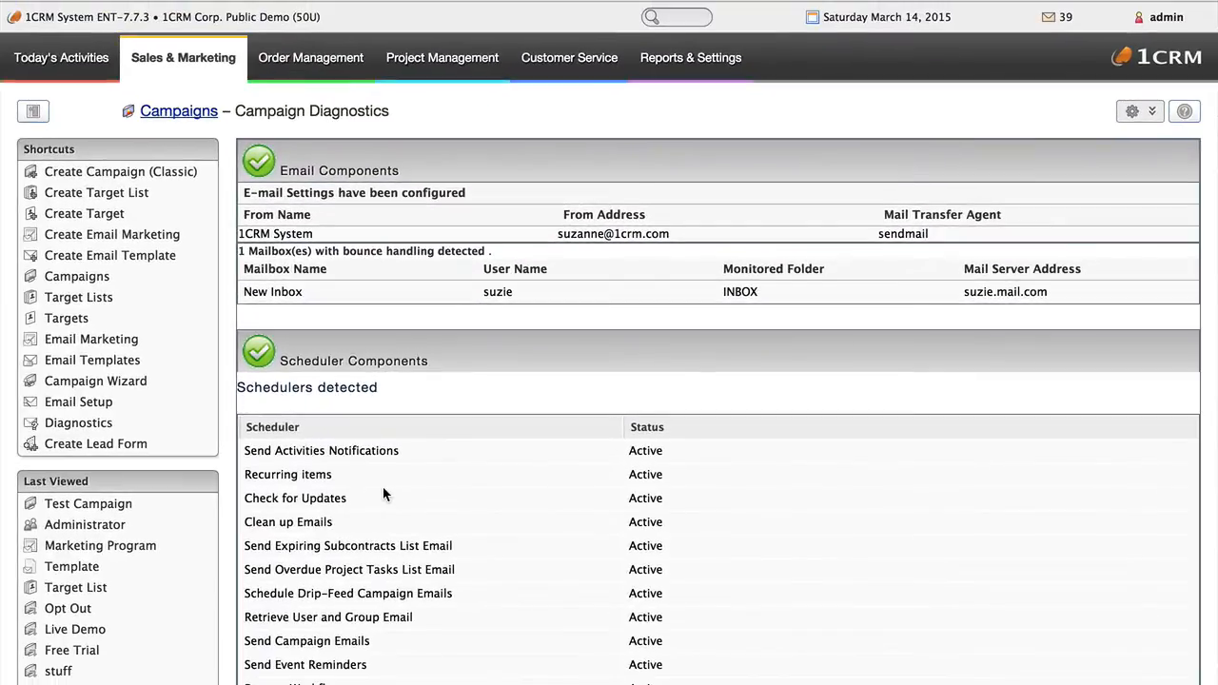
pyautogui.click(119, 504)
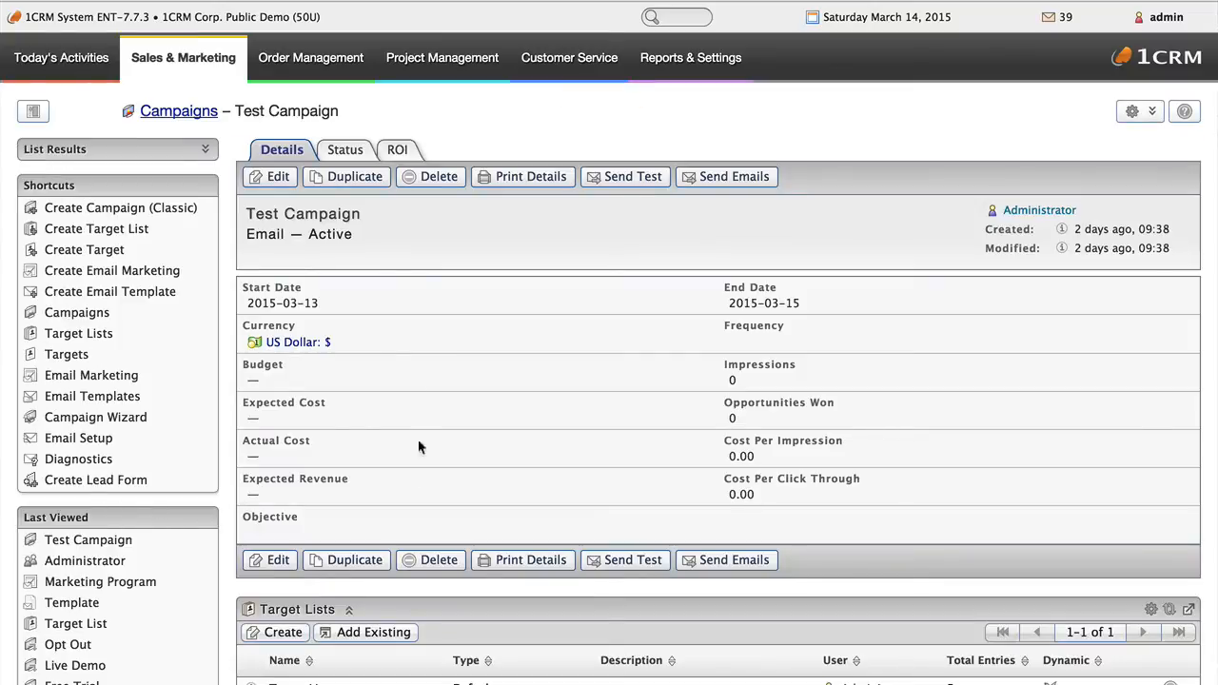
# Send a test of Test Campaign's Marketing Program message.
pyautogui.click(619, 177)
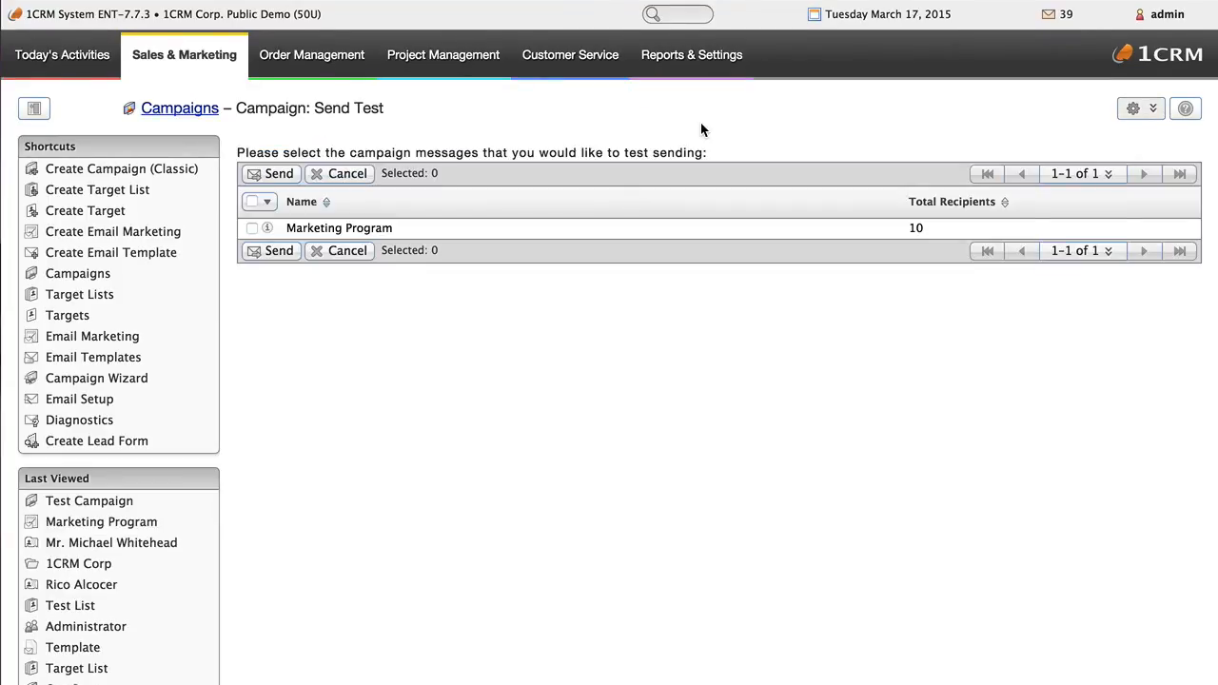
pyautogui.click(251, 231)
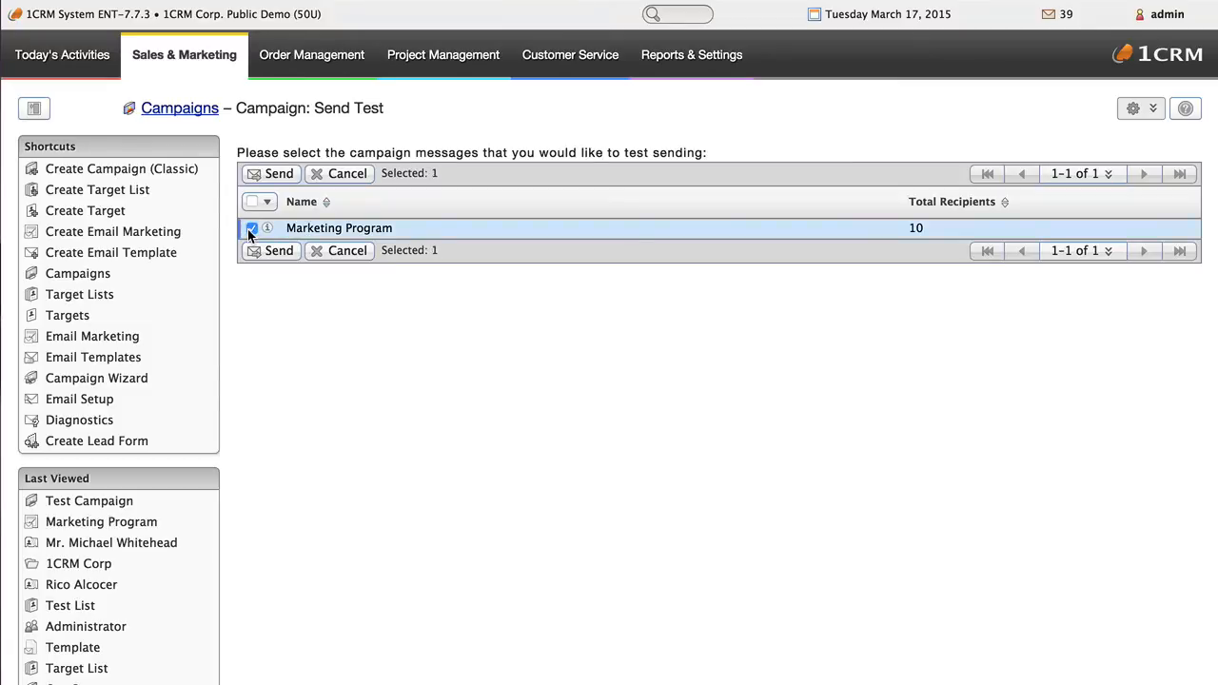
pyautogui.click(275, 252)
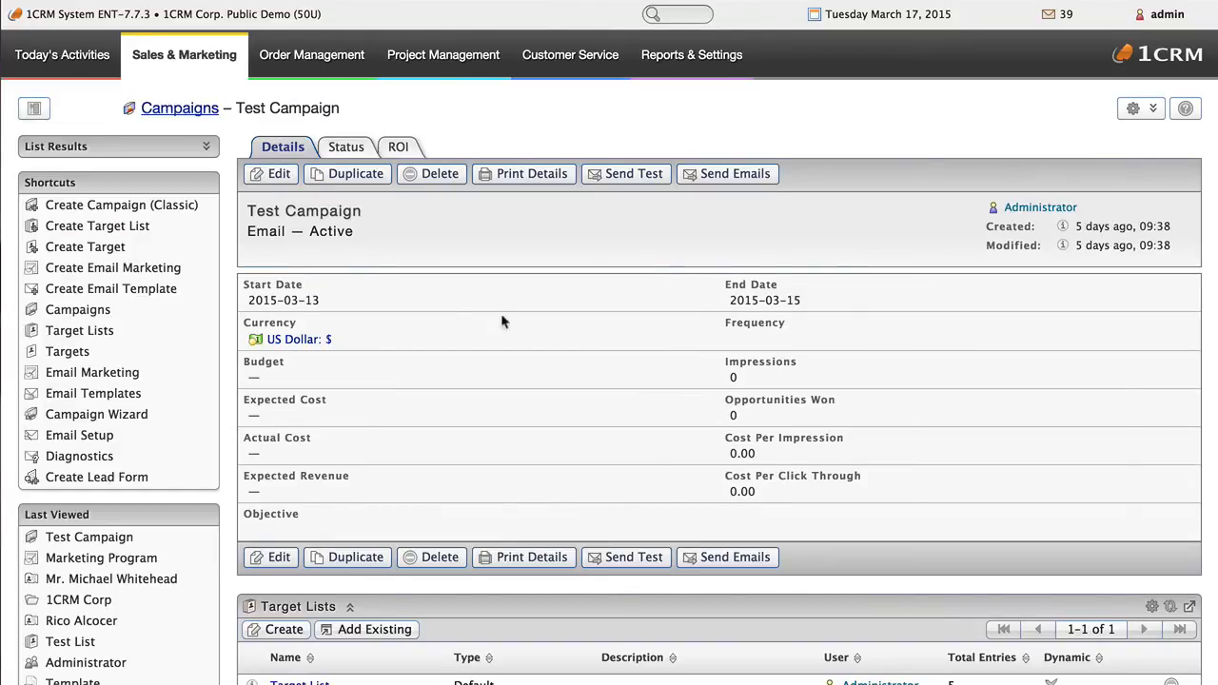
# Open Test Campaign's Marketing Program for editing, set its start date to 2015-03-20 at 20:00 and save it.
pyautogui.scroll(-5, 639, 429)
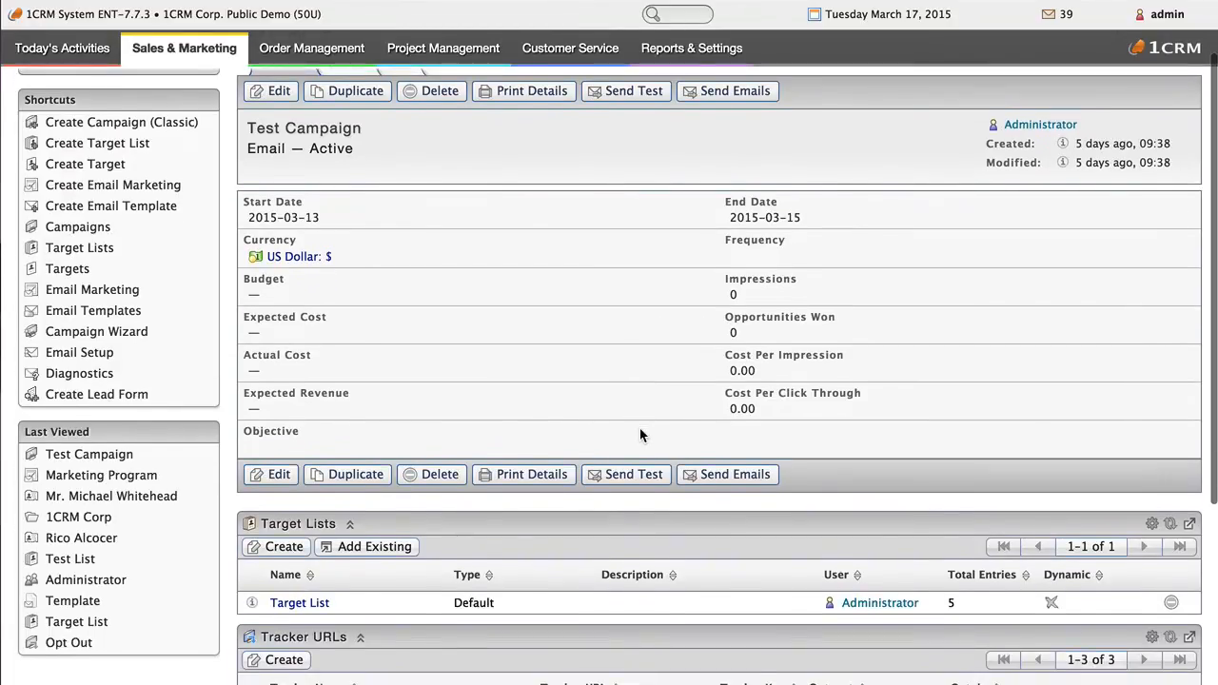
pyautogui.scroll(-5, 639, 434)
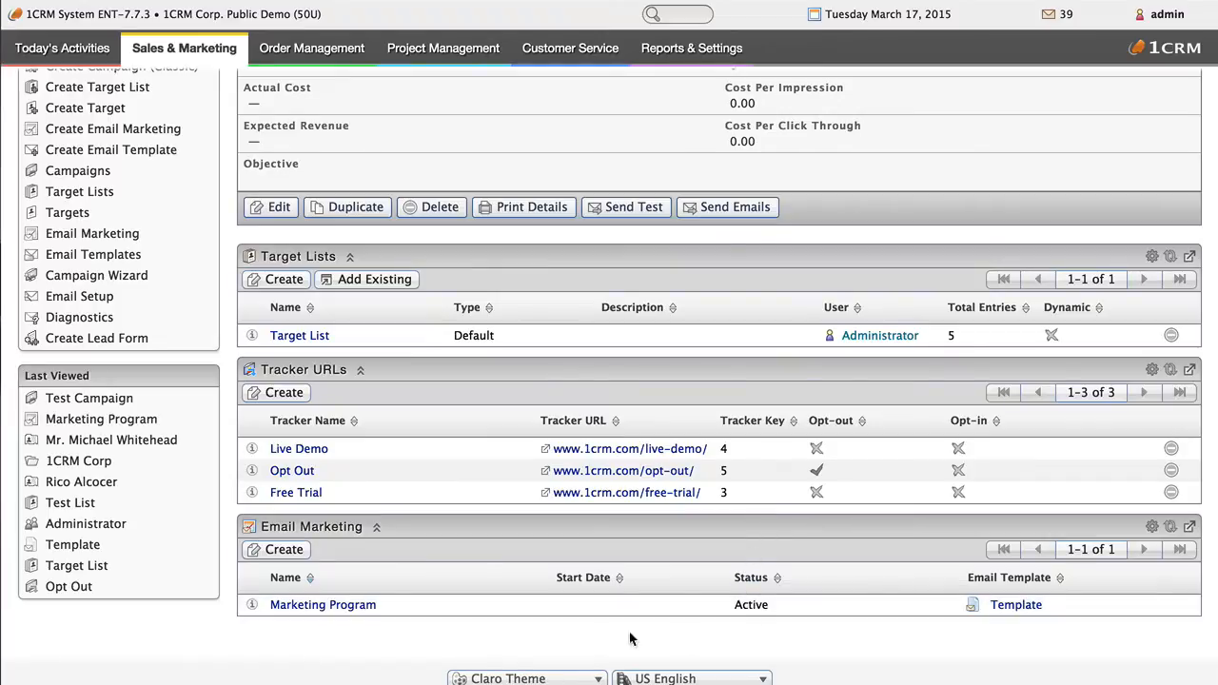
pyautogui.click(350, 614)
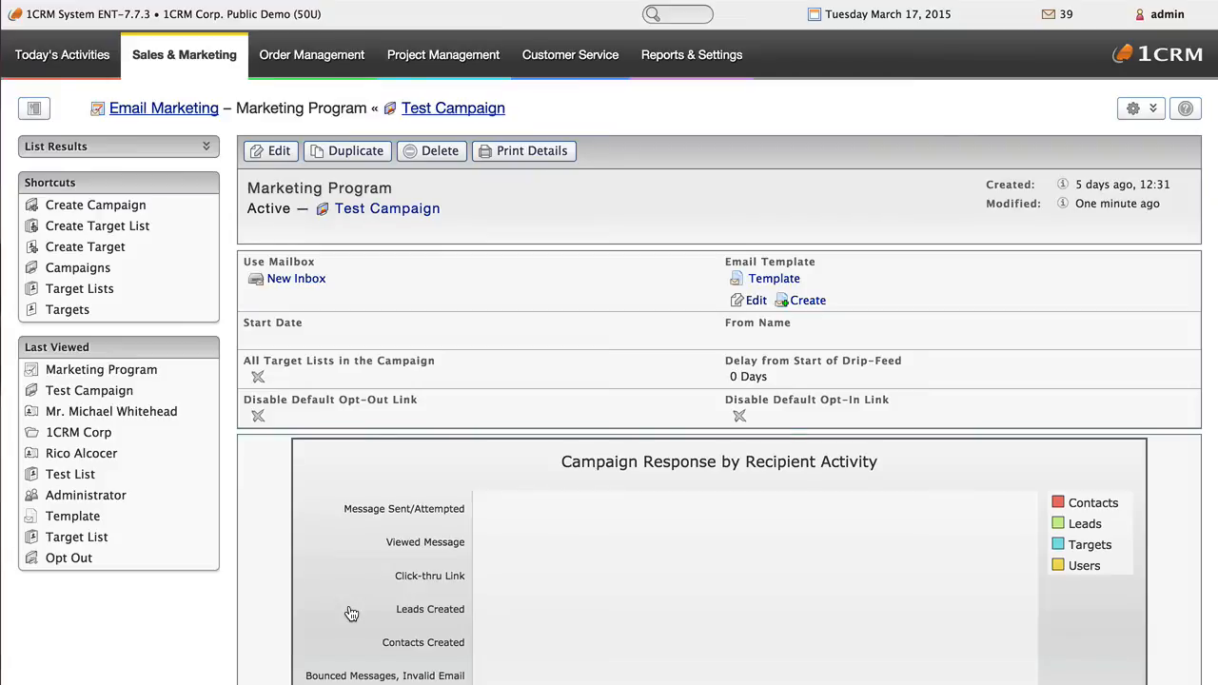
pyautogui.click(278, 150)
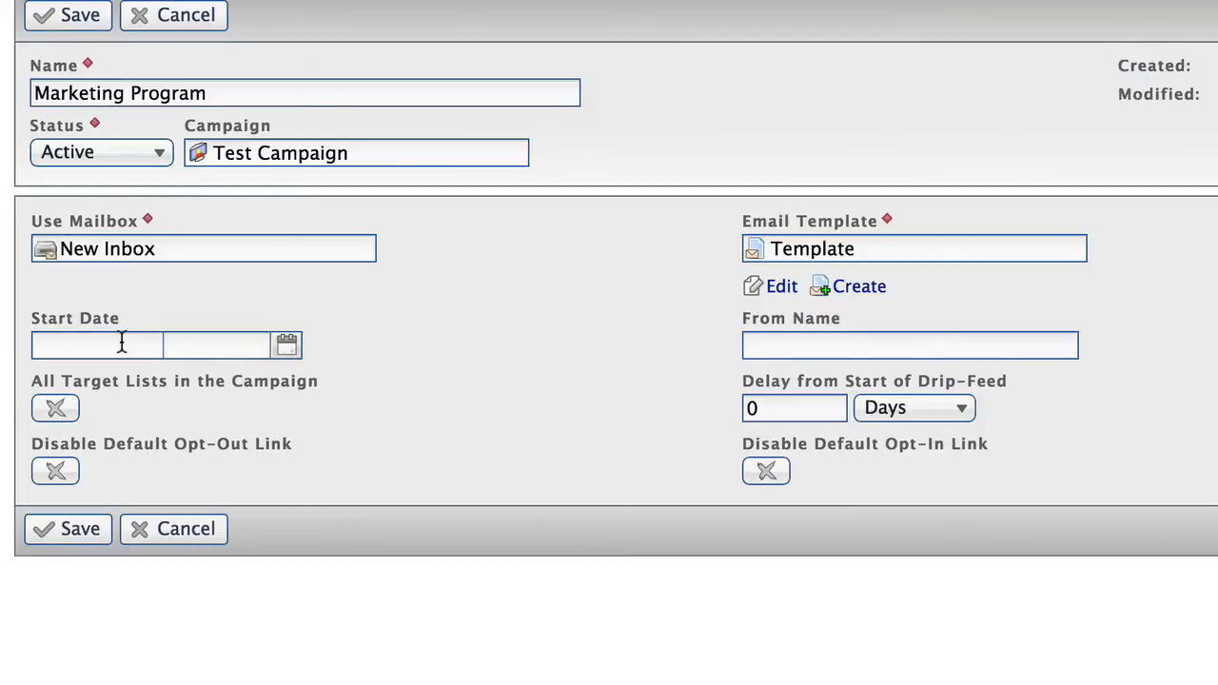
pyautogui.click(309, 370)
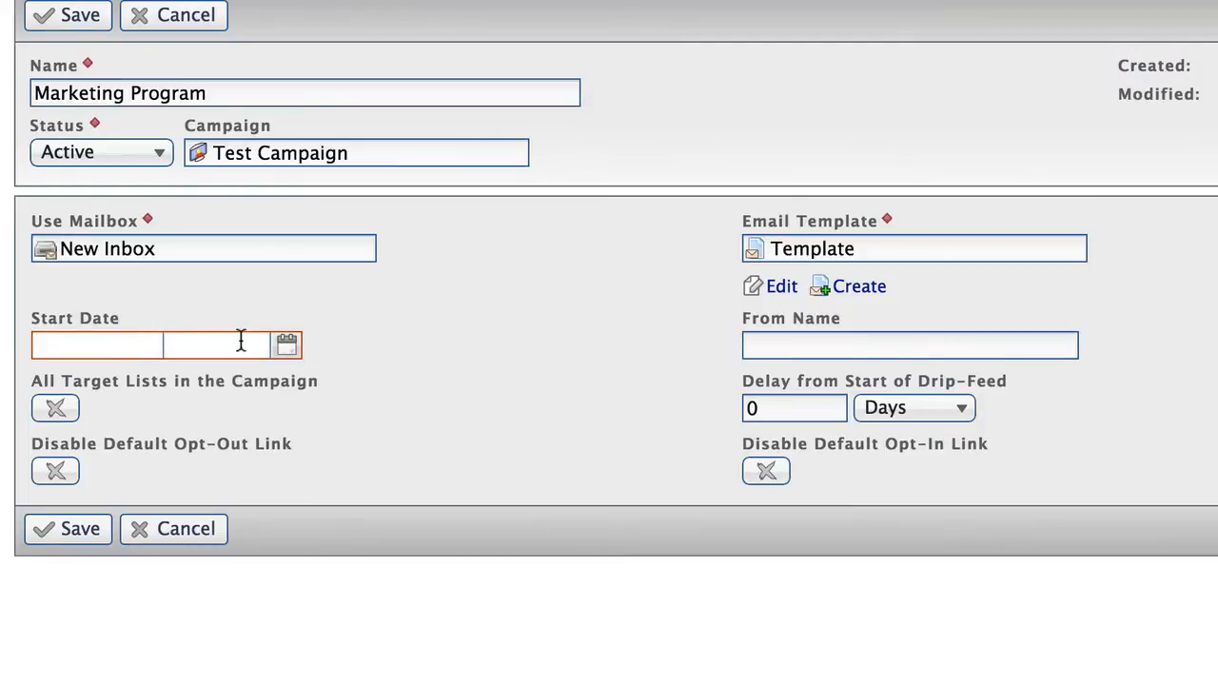
pyautogui.click(287, 344)
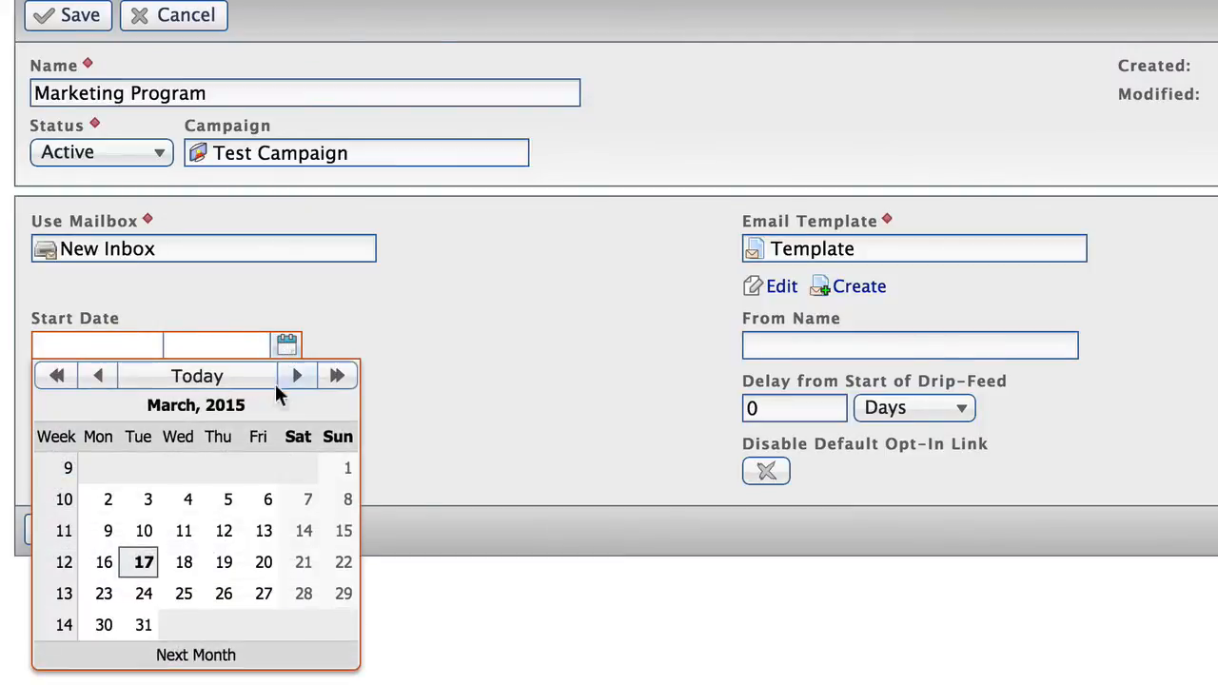
pyautogui.click(263, 561)
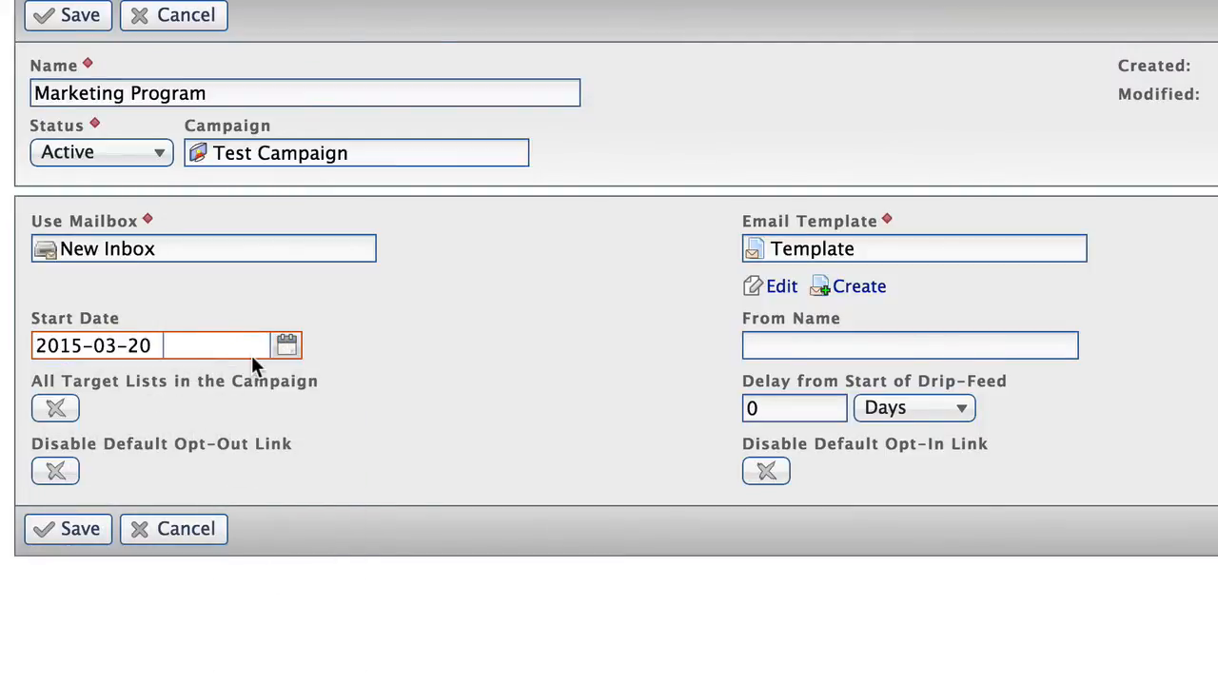
pyautogui.write('20')
pyautogui.click(359, 315)
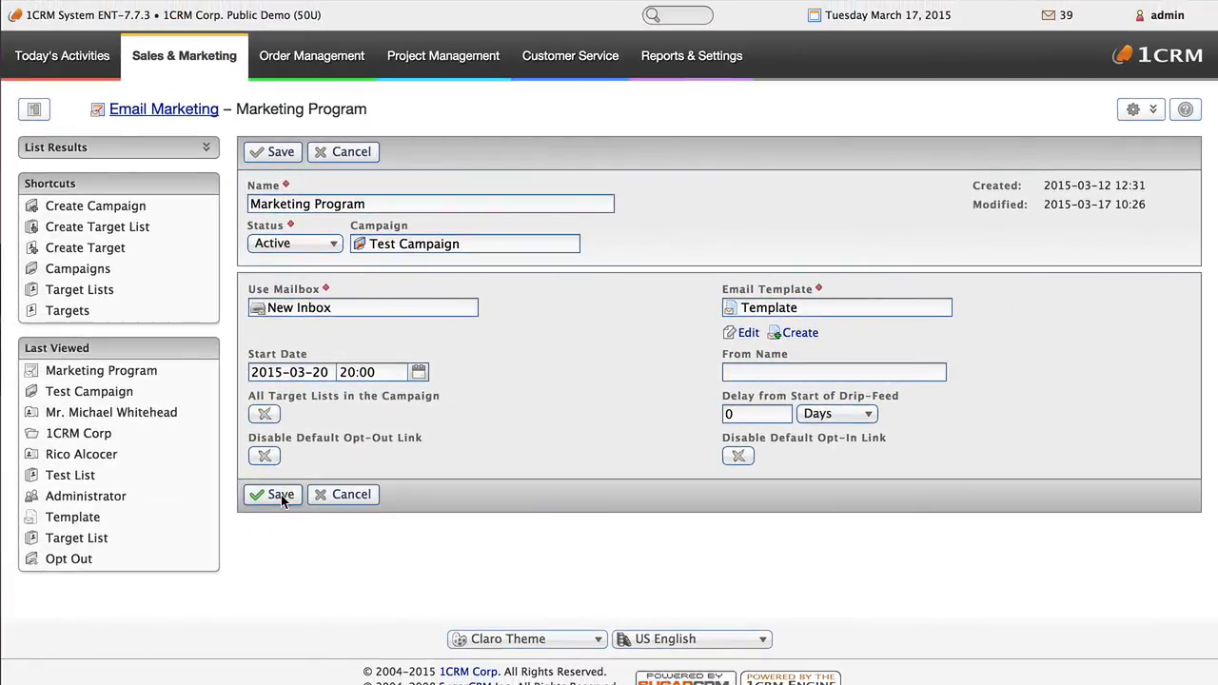
pyautogui.click(281, 494)
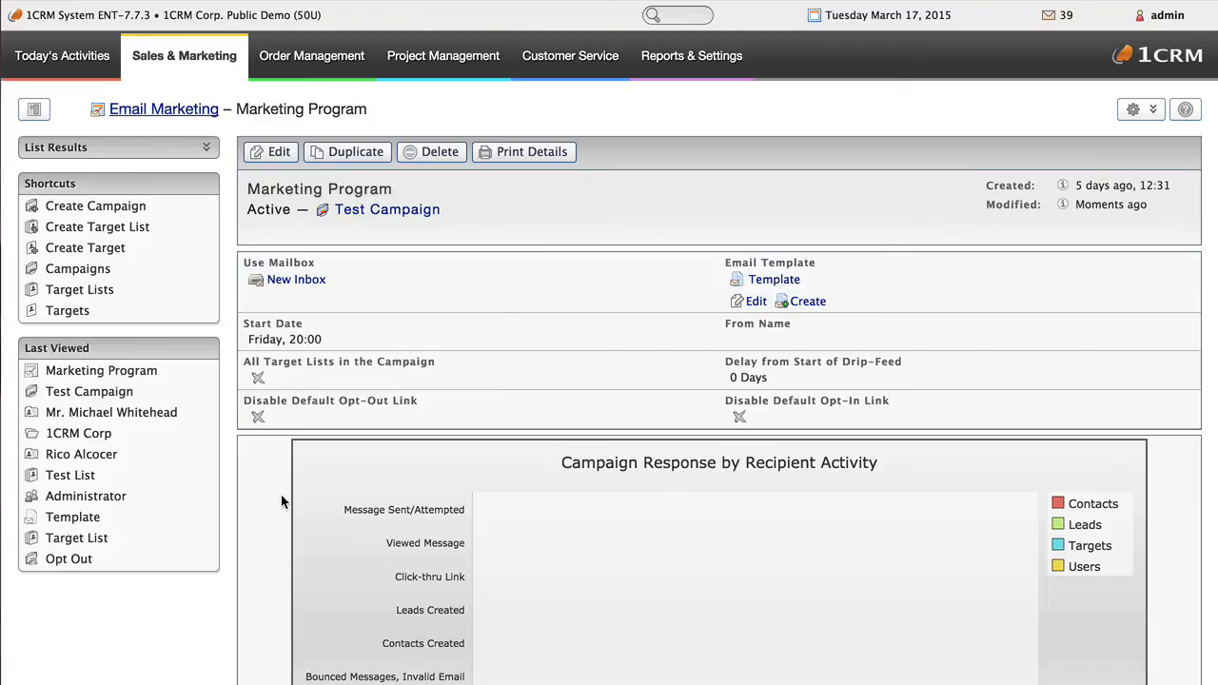
# Return to Test Campaign and schedule its Marketing Program emails for sending at the specified start date and time.
pyautogui.click(136, 398)
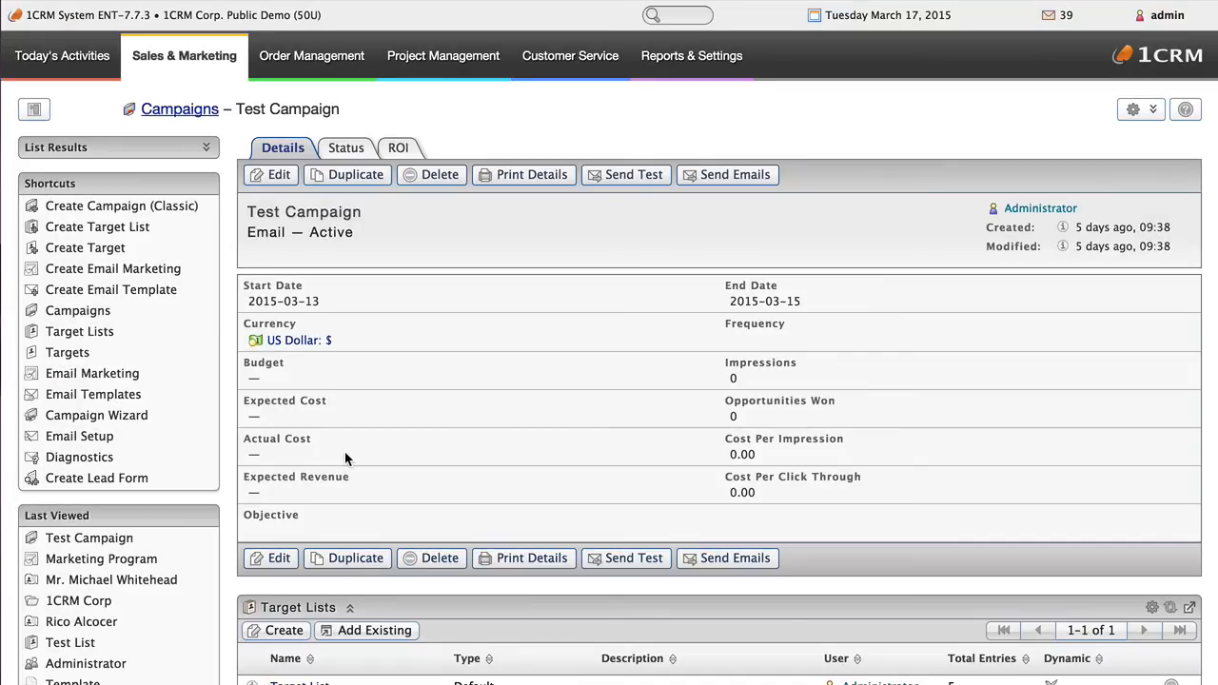
pyautogui.click(738, 179)
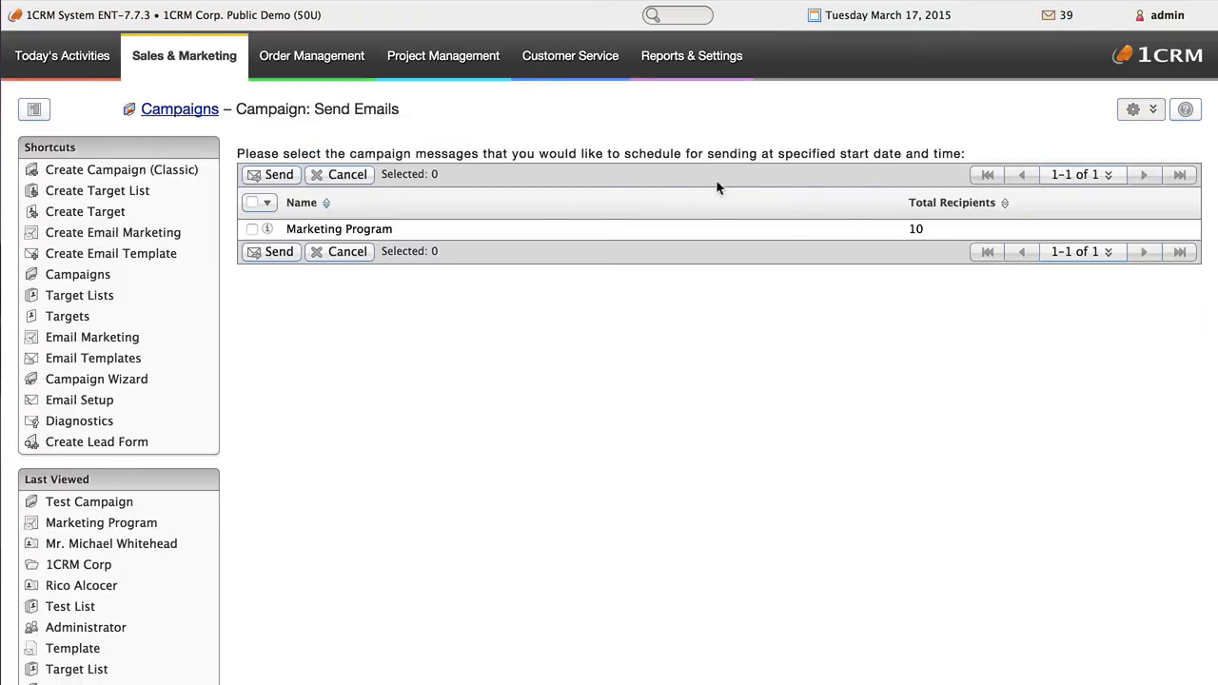
pyautogui.click(251, 231)
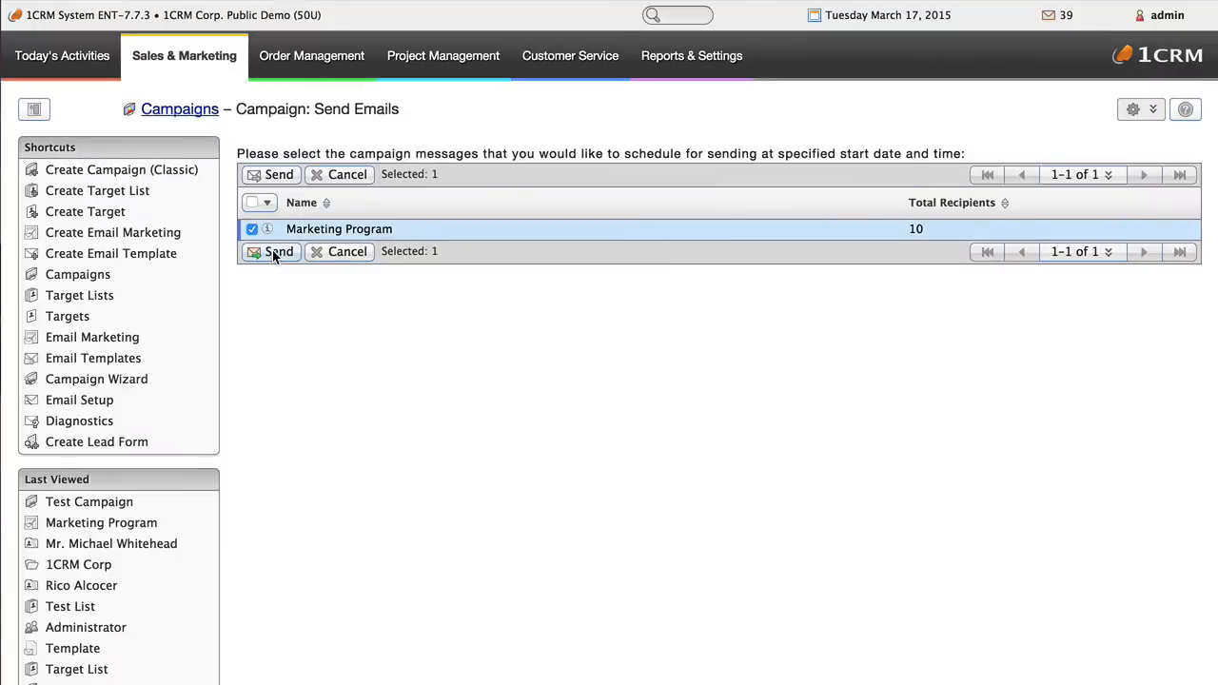
pyautogui.click(272, 250)
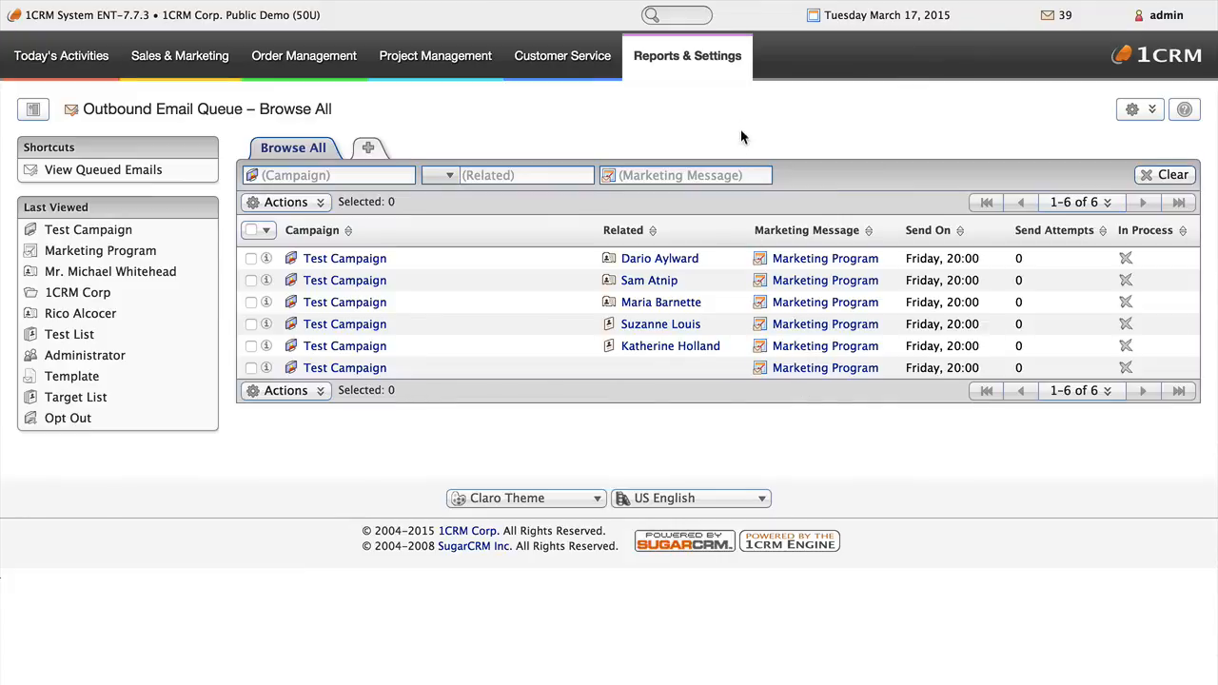
# Go from the outbound email queue to the administration area, and examine the email and scheduler components in the campaign diagnostics.
pyautogui.moveTo(714, 74)
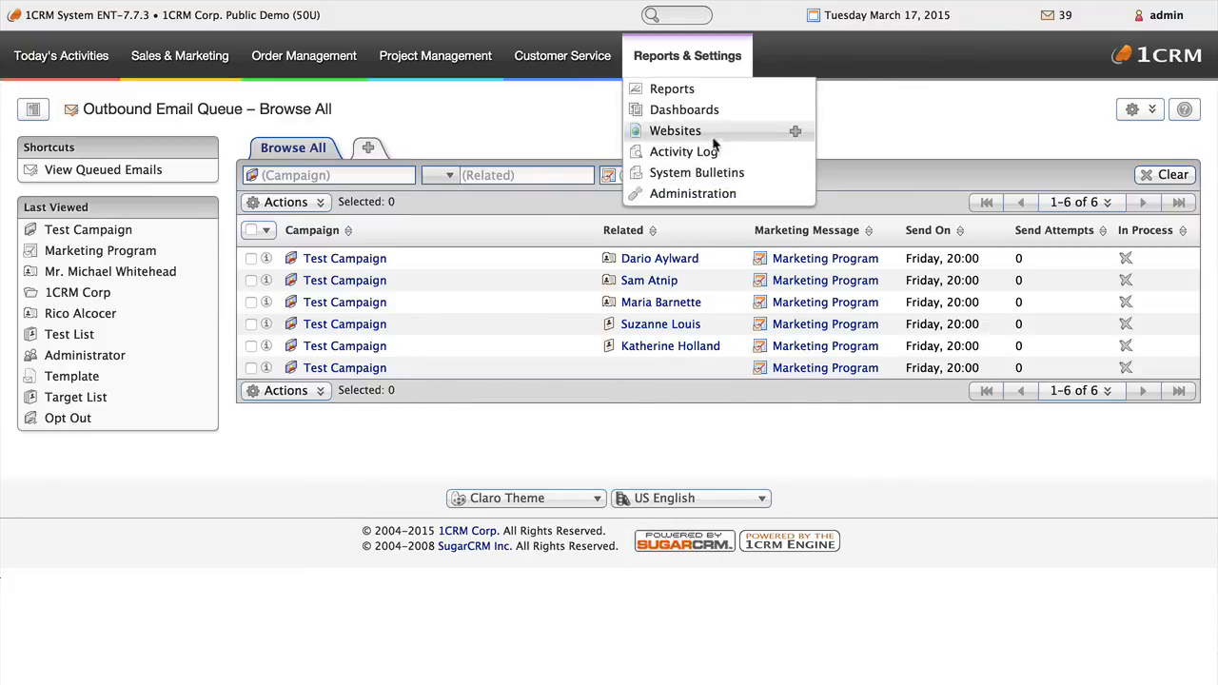
pyautogui.click(726, 193)
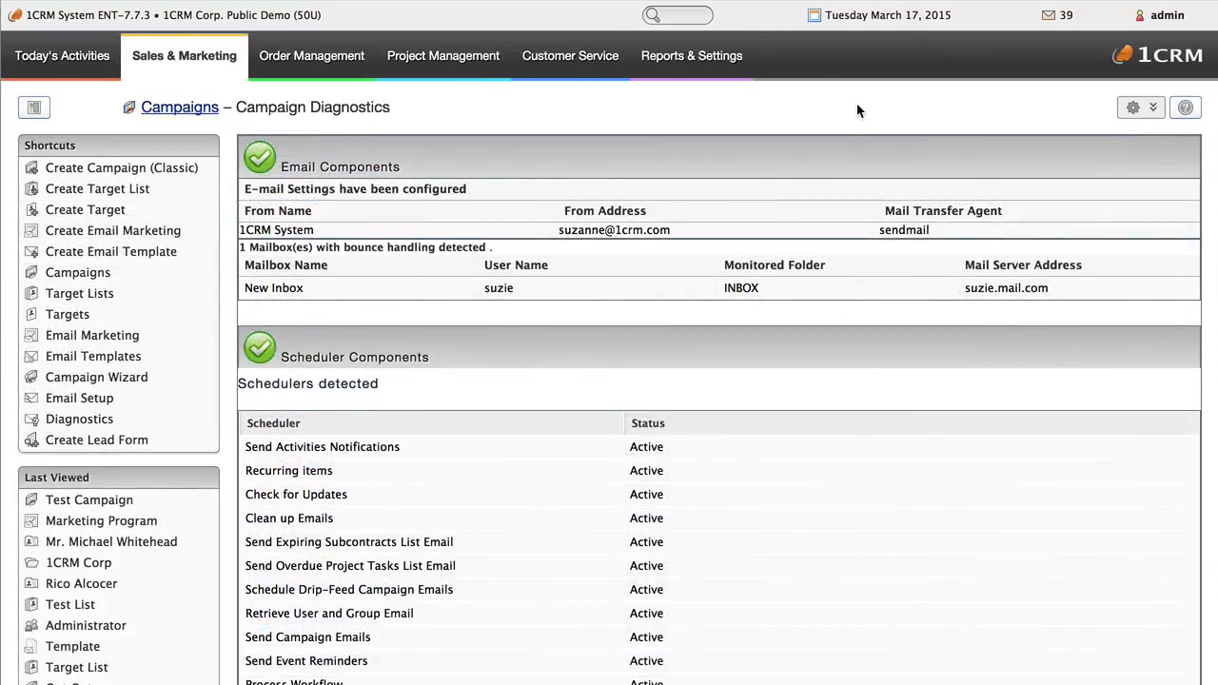
pyautogui.scroll(-5, 856, 111)
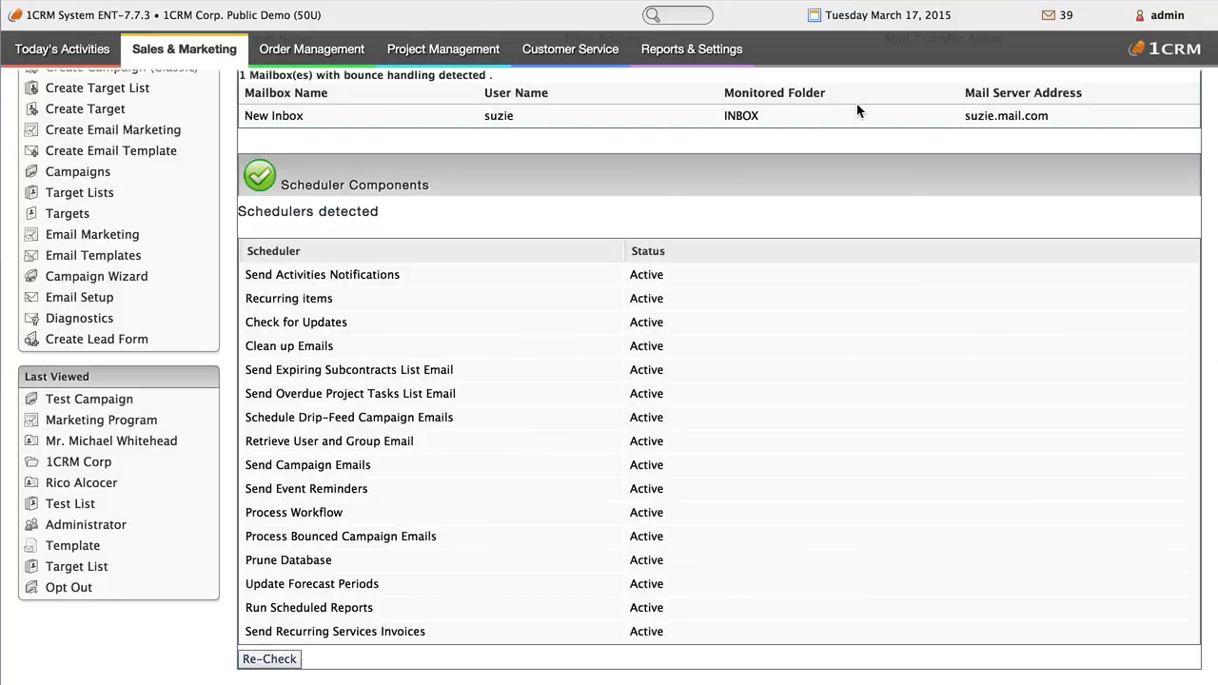
pyautogui.scroll(5, 856, 112)
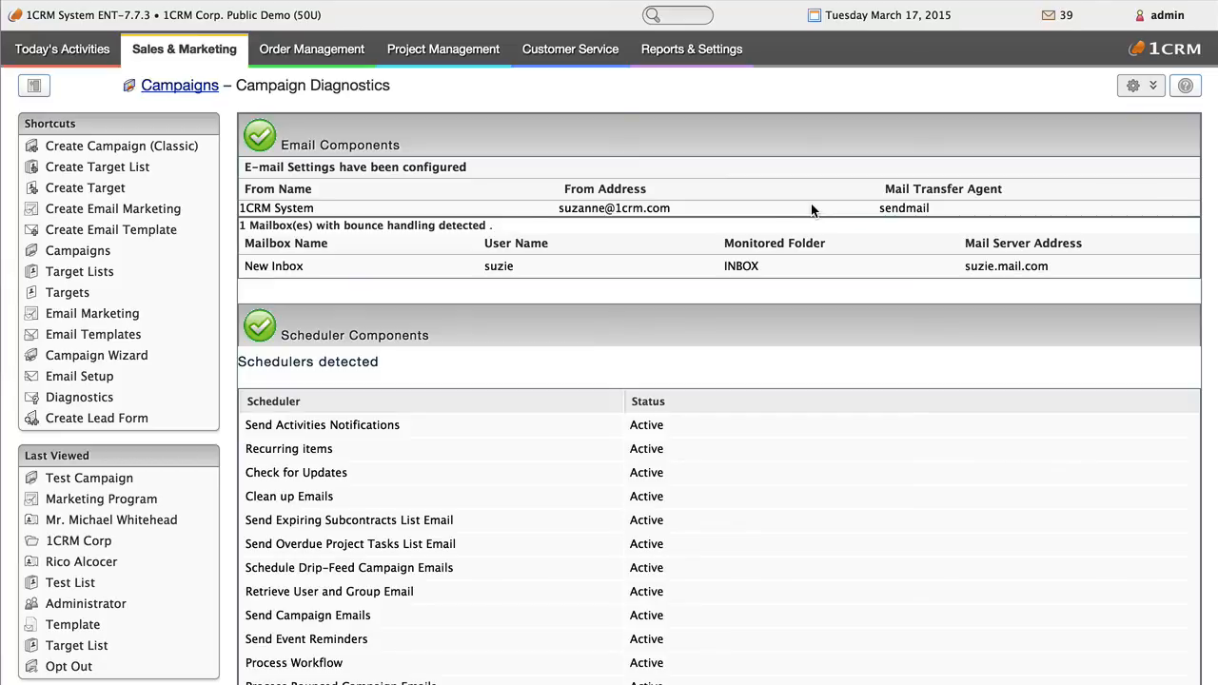
pyautogui.scroll(-2, 811, 210)
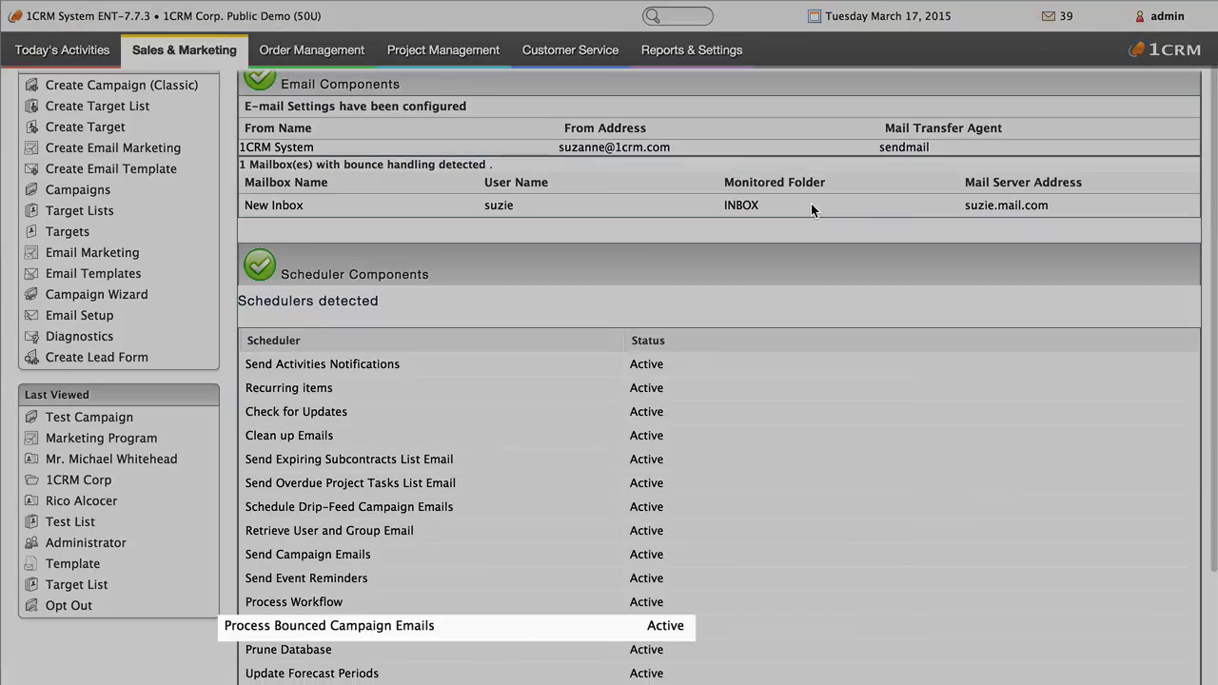
pyautogui.scroll(2, 810, 202)
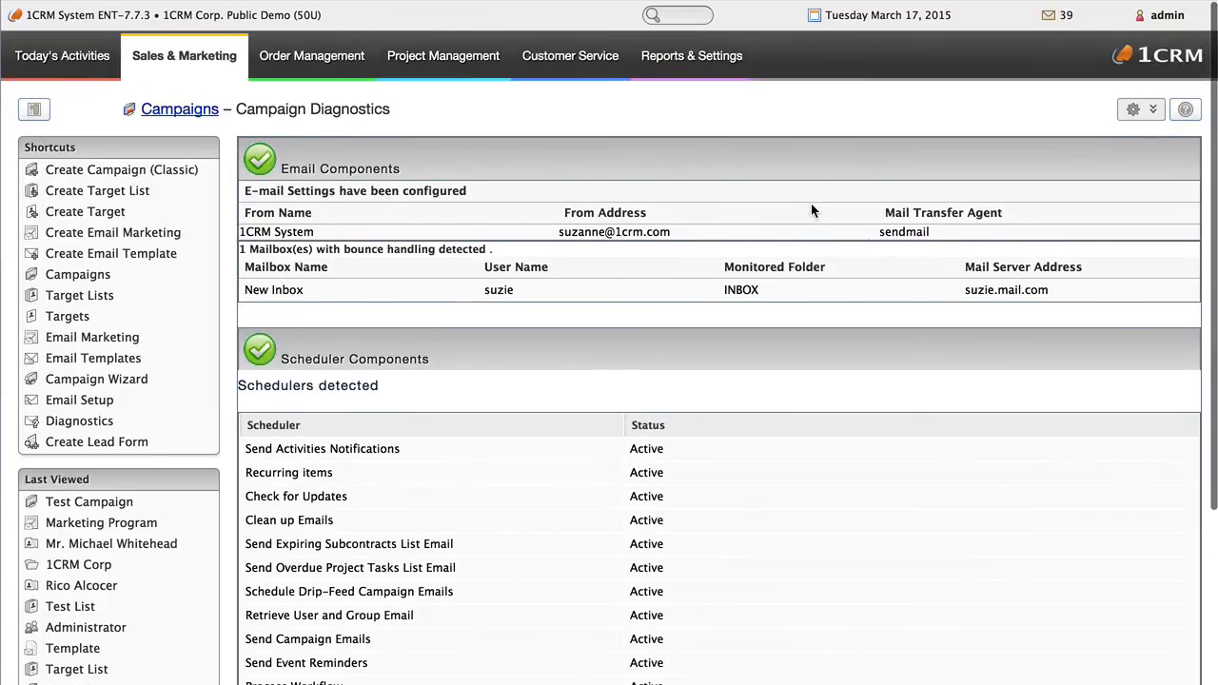
# Reopen Test Campaign and review its response status by recipient activity and its return on investment chart.
pyautogui.click(113, 508)
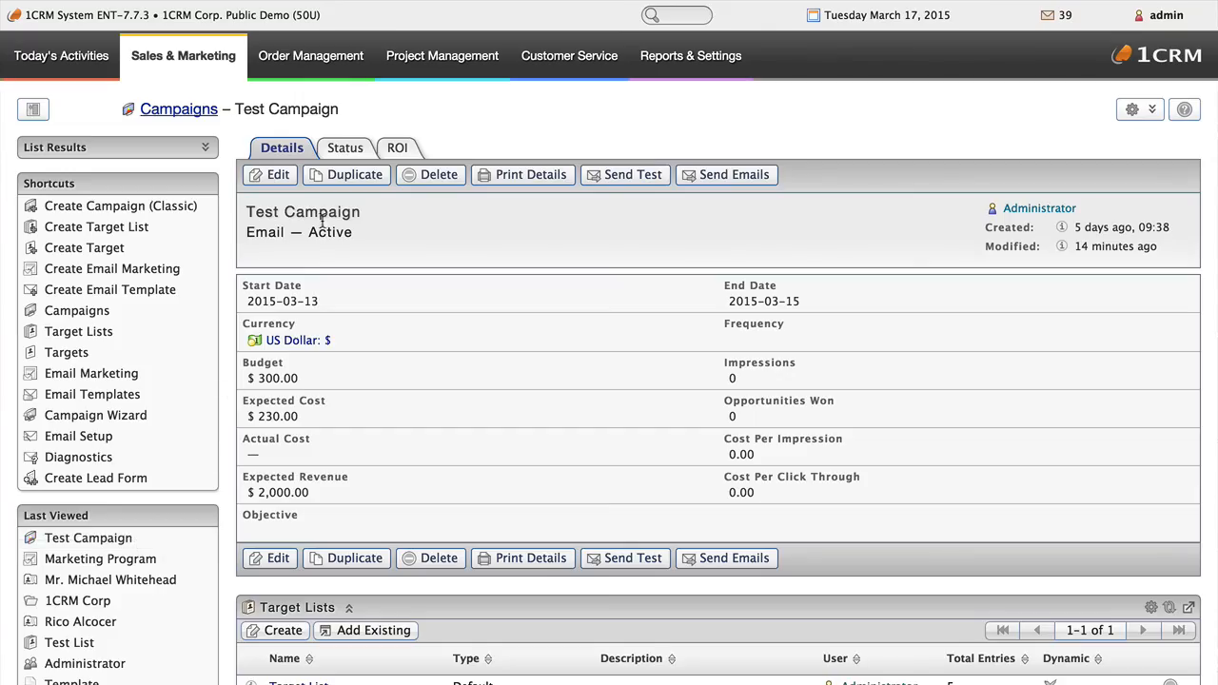
pyautogui.click(344, 149)
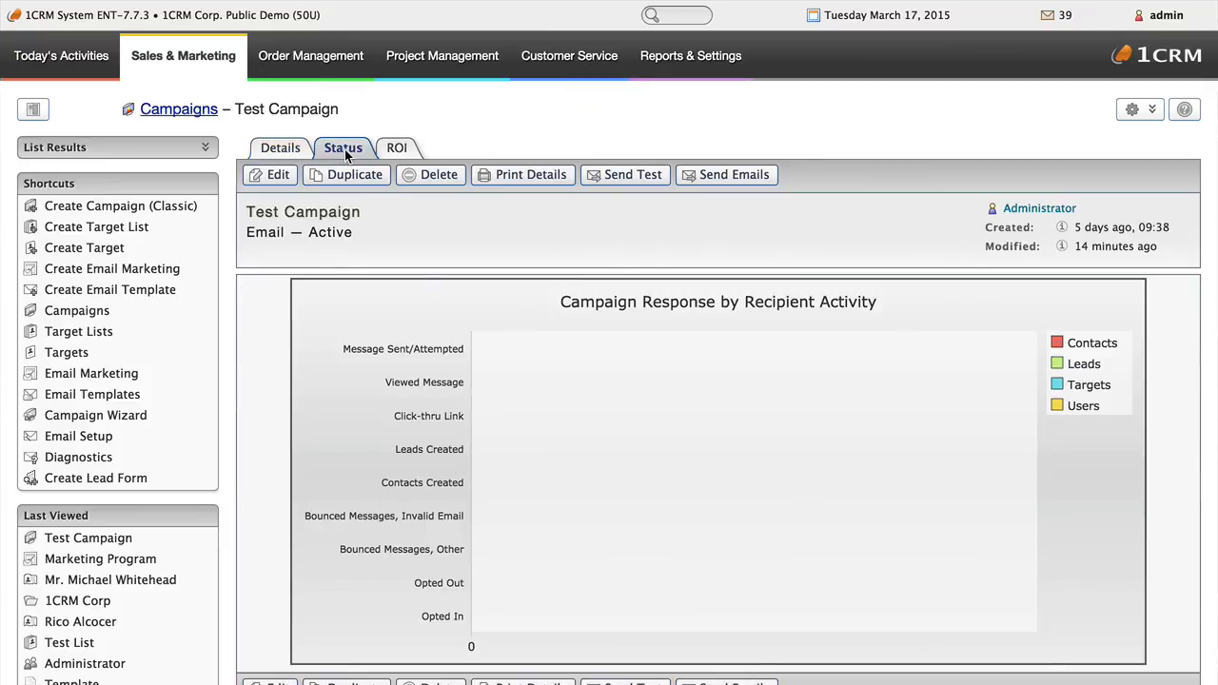
pyautogui.scroll(-5, 344, 150)
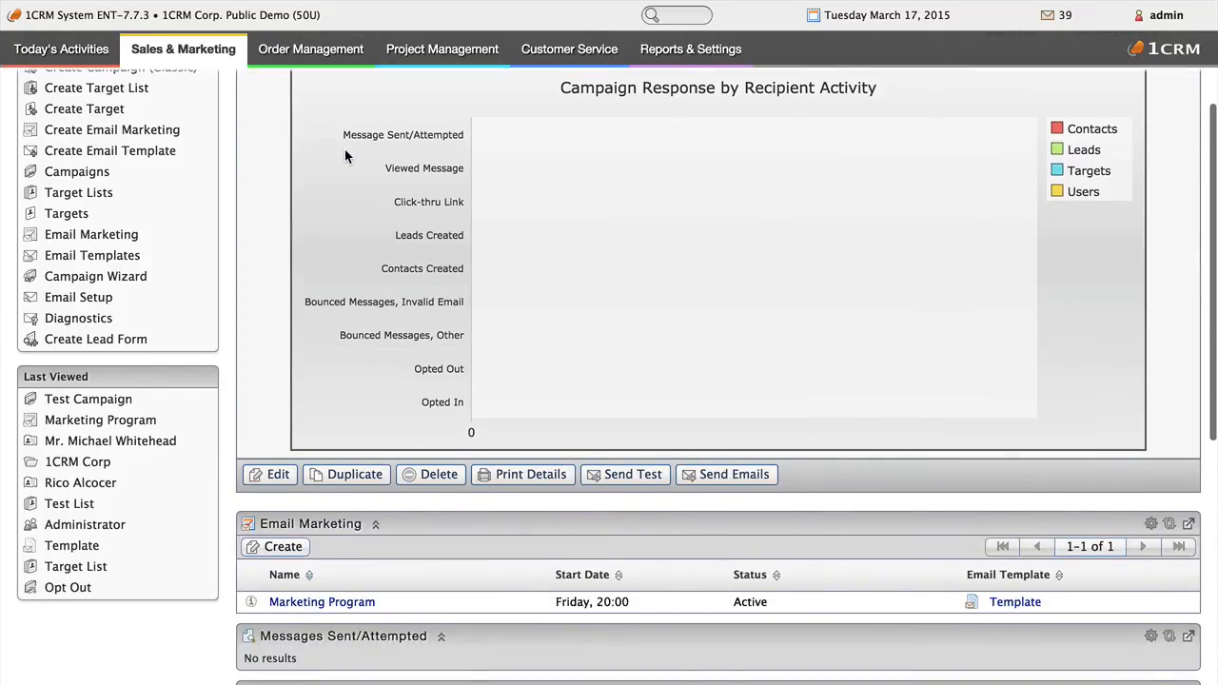
pyautogui.scroll(5, 345, 152)
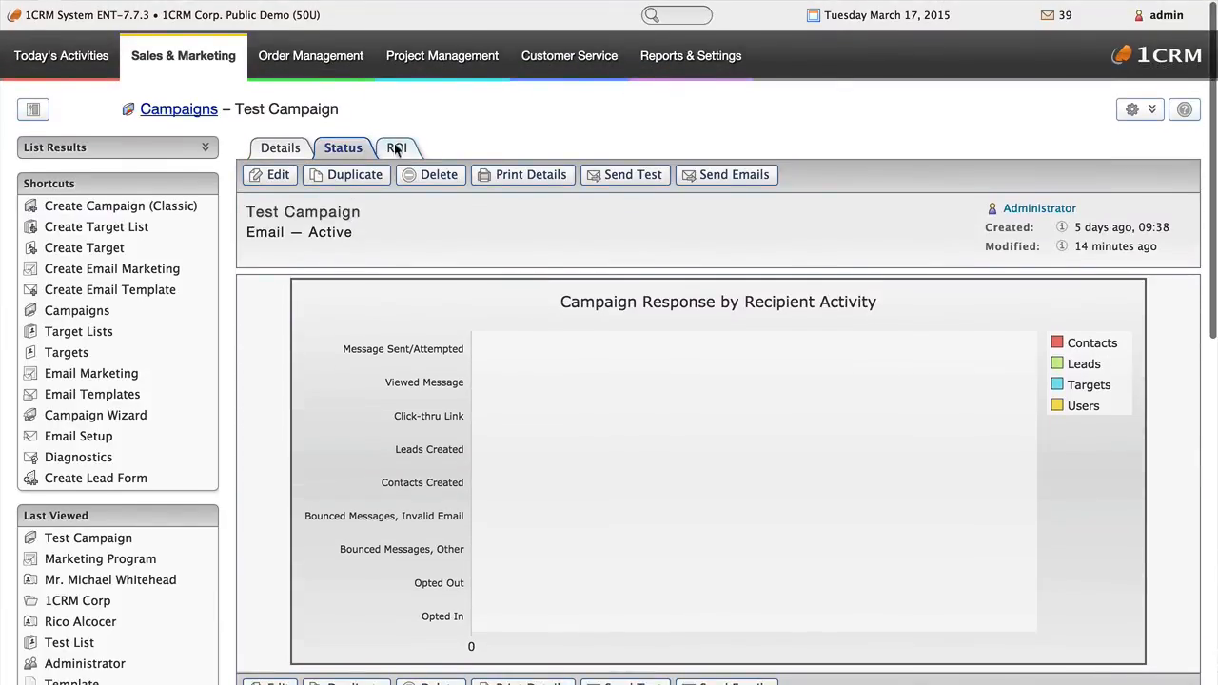
pyautogui.click(400, 147)
pyautogui.scroll(-3, 402, 148)
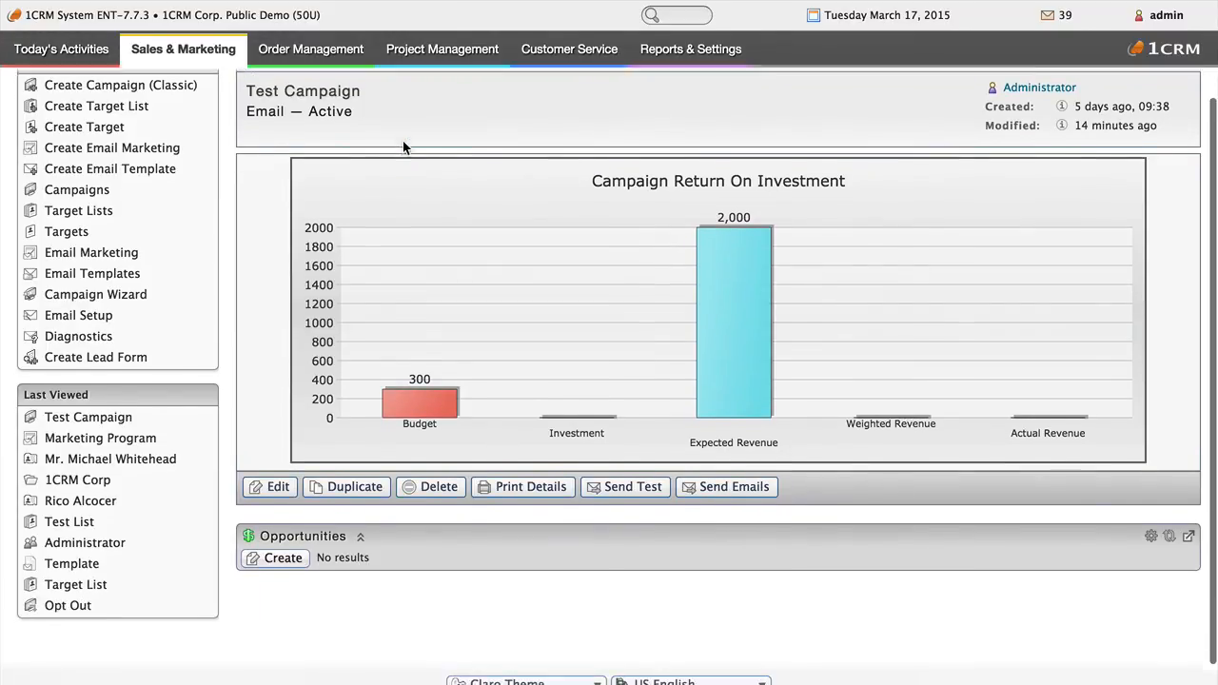
pyautogui.scroll(3, 403, 147)
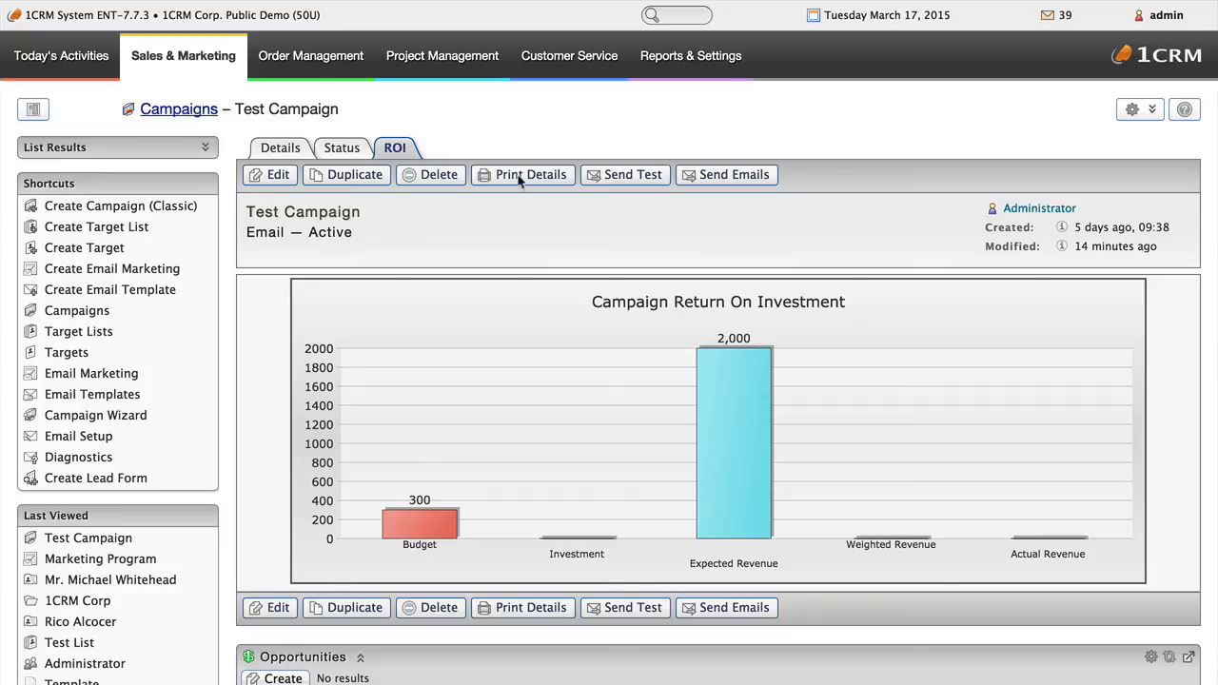
# Log out of the admin account.
pyautogui.click(1166, 16)
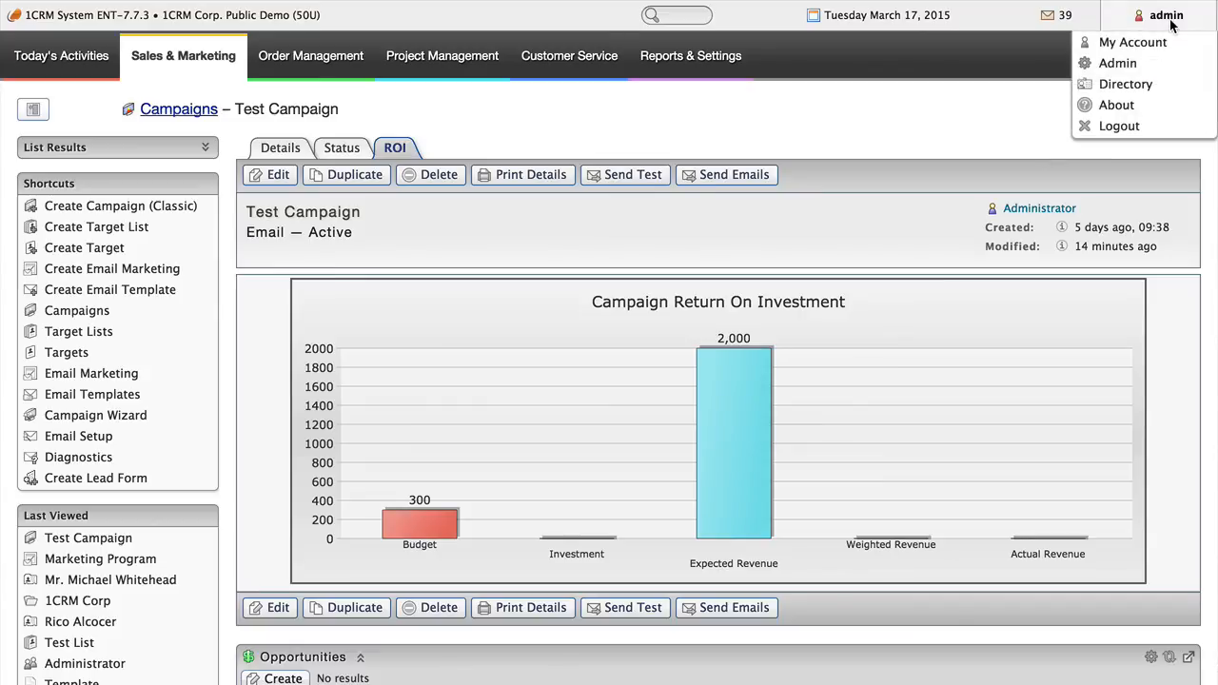
pyautogui.click(1137, 121)
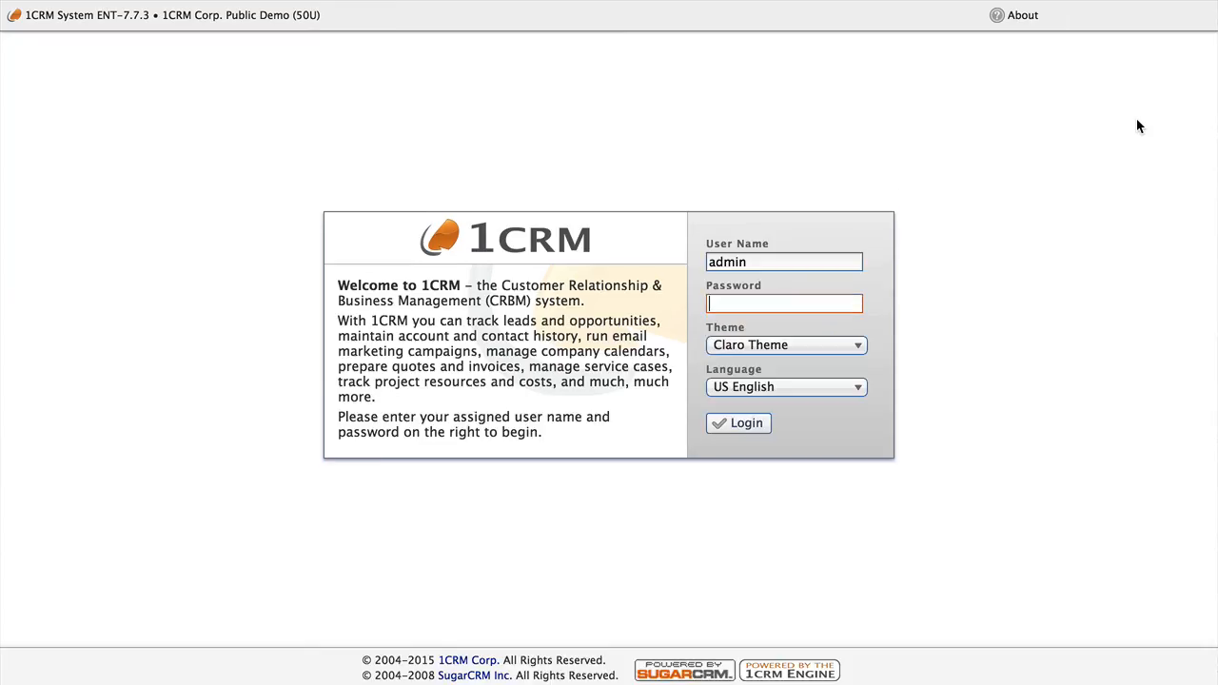